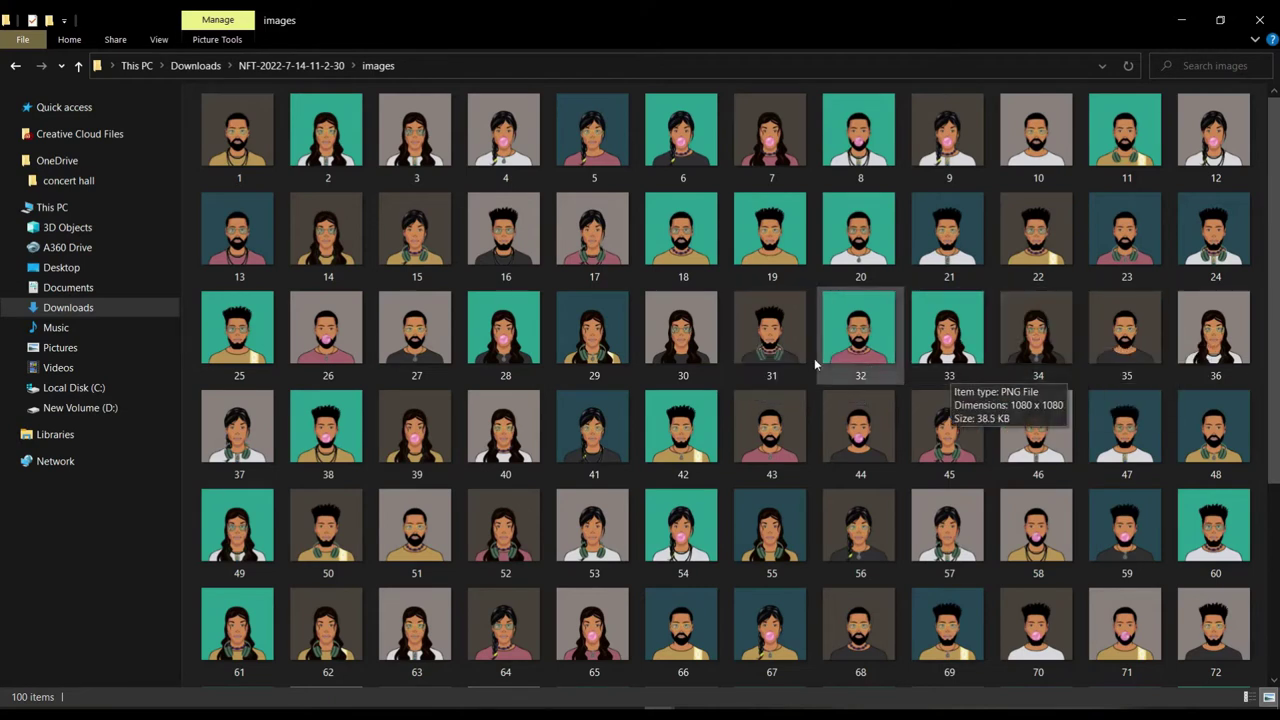
- Look through the generated portraits in the images folder and switch to the Photoshop document NFT FOR DEMONSTRATION PURPOSE.psd
scroll(717, 340, "down", 3)
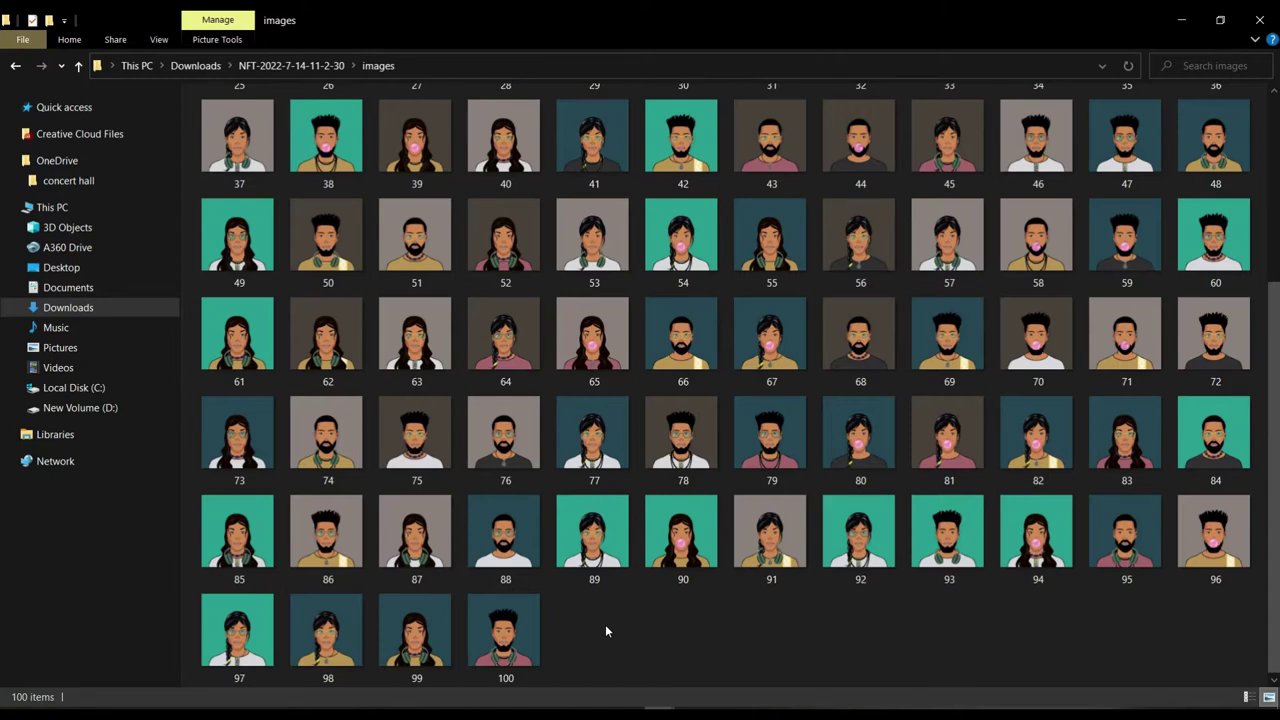
scroll(760, 350, "up", 3)
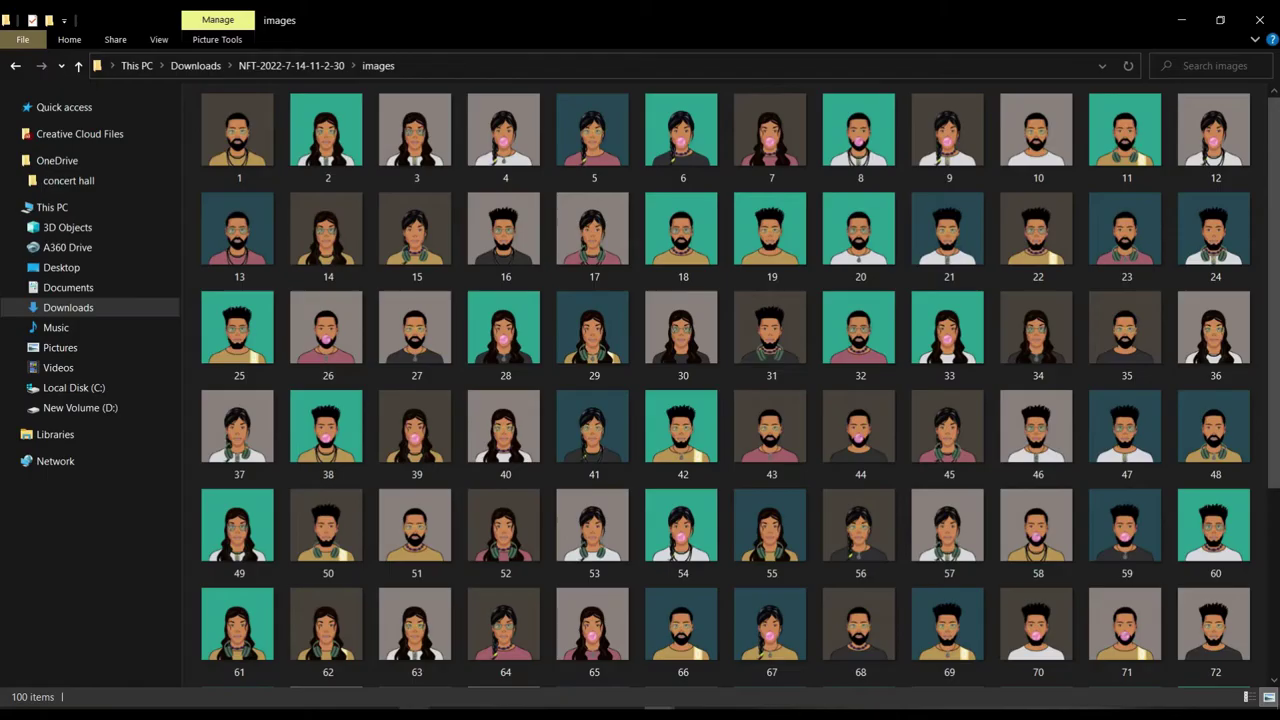
mouse_move(414, 708)
left_click(435, 655)
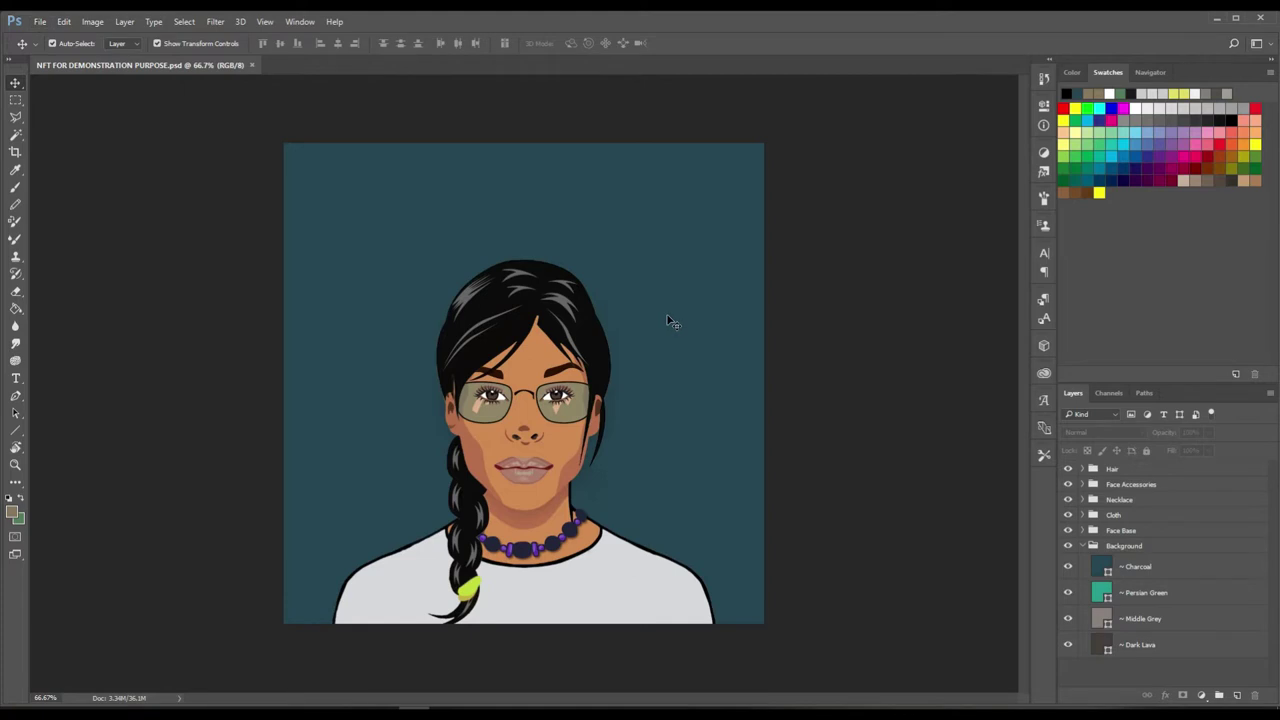
- Review the color layers in the Background group and leave the group collapsed
left_click(1083, 546)
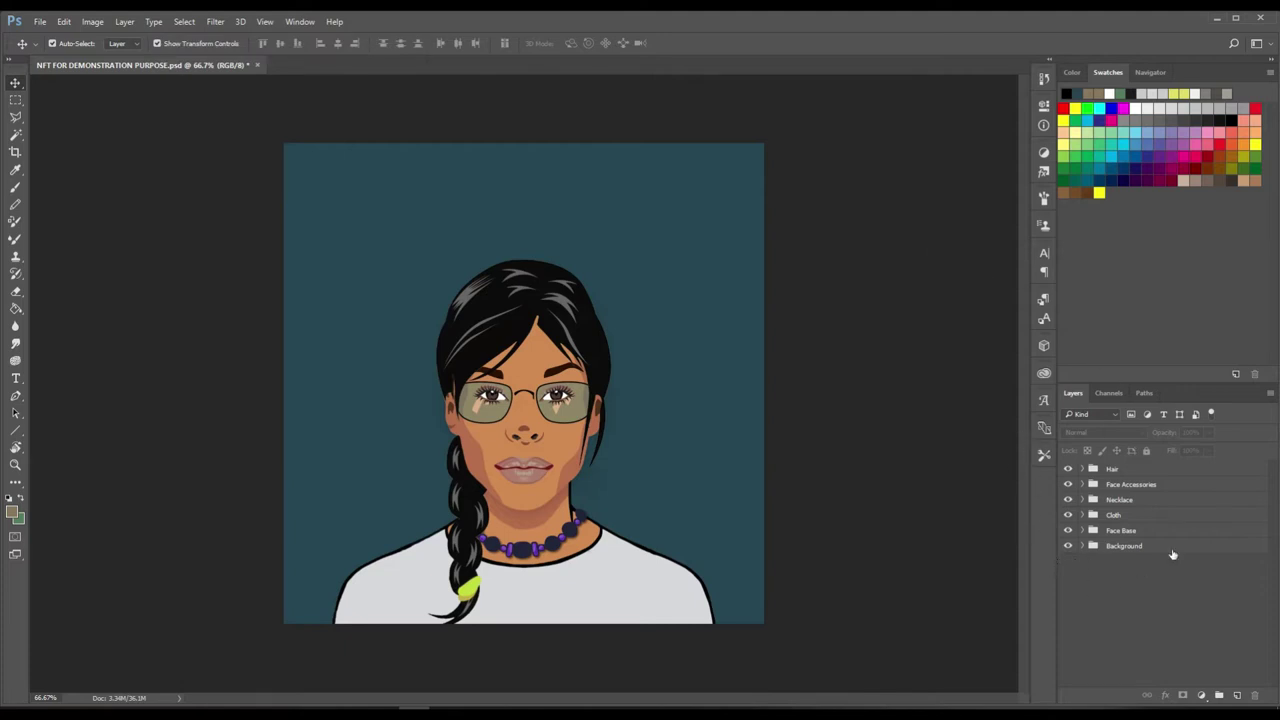
left_click(1083, 546)
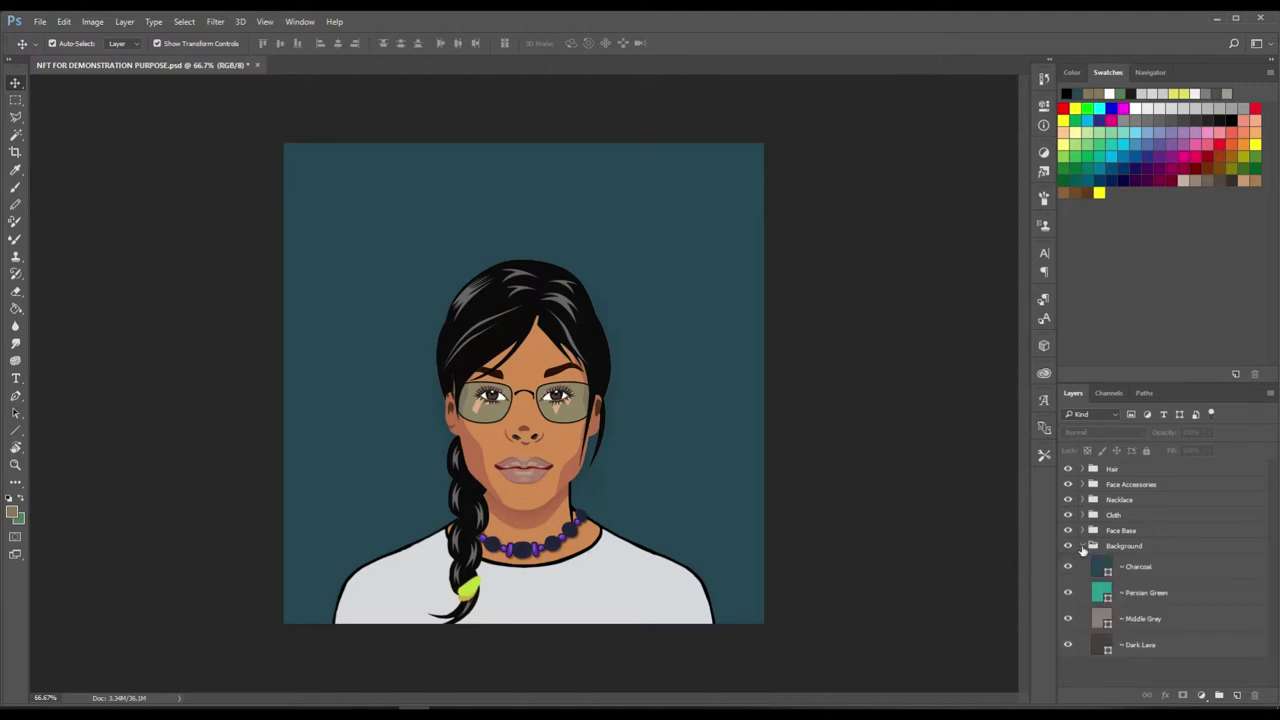
left_click(1083, 546)
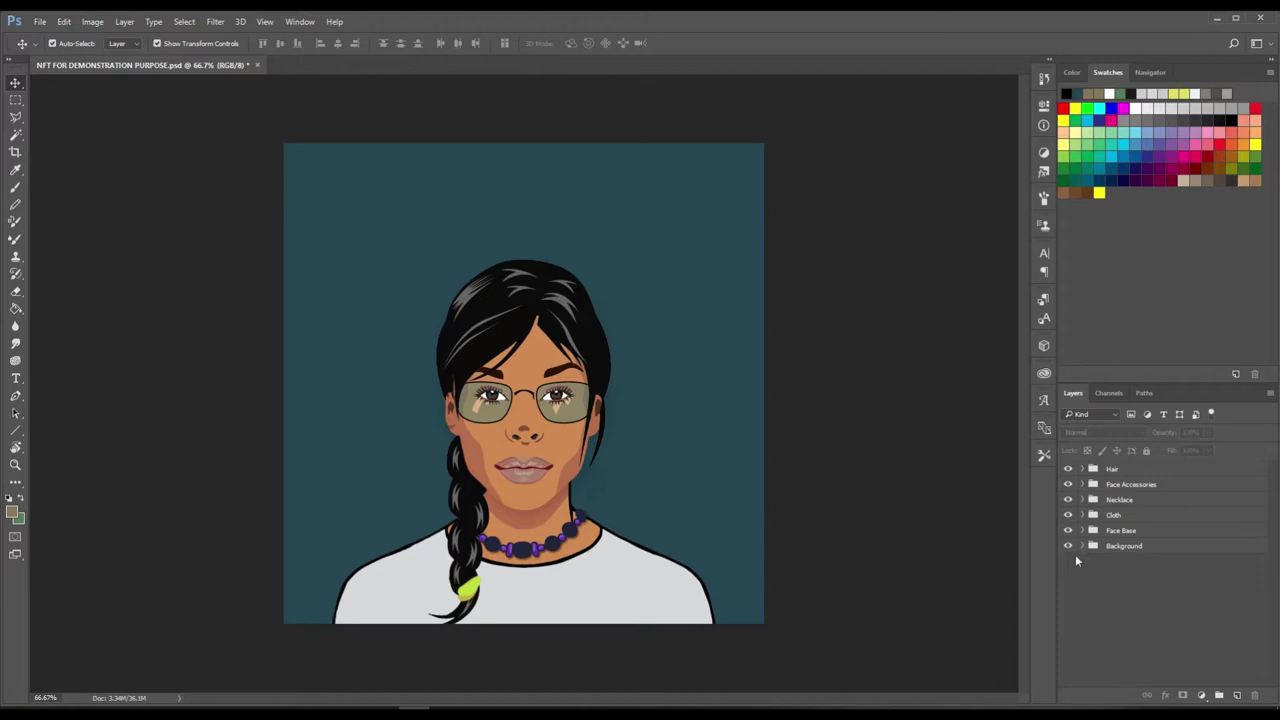
left_click(40, 22)
left_click(40, 22)
left_click(63, 21)
mouse_move(38, 21)
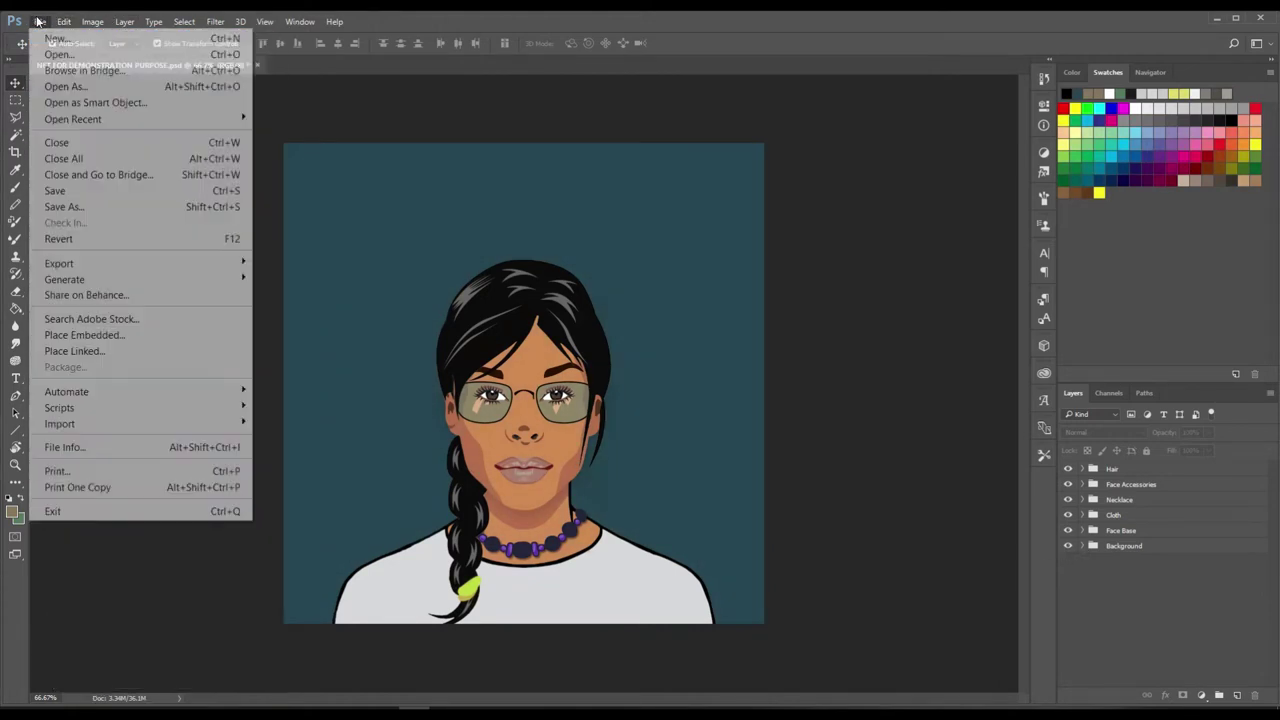
key("Escape")
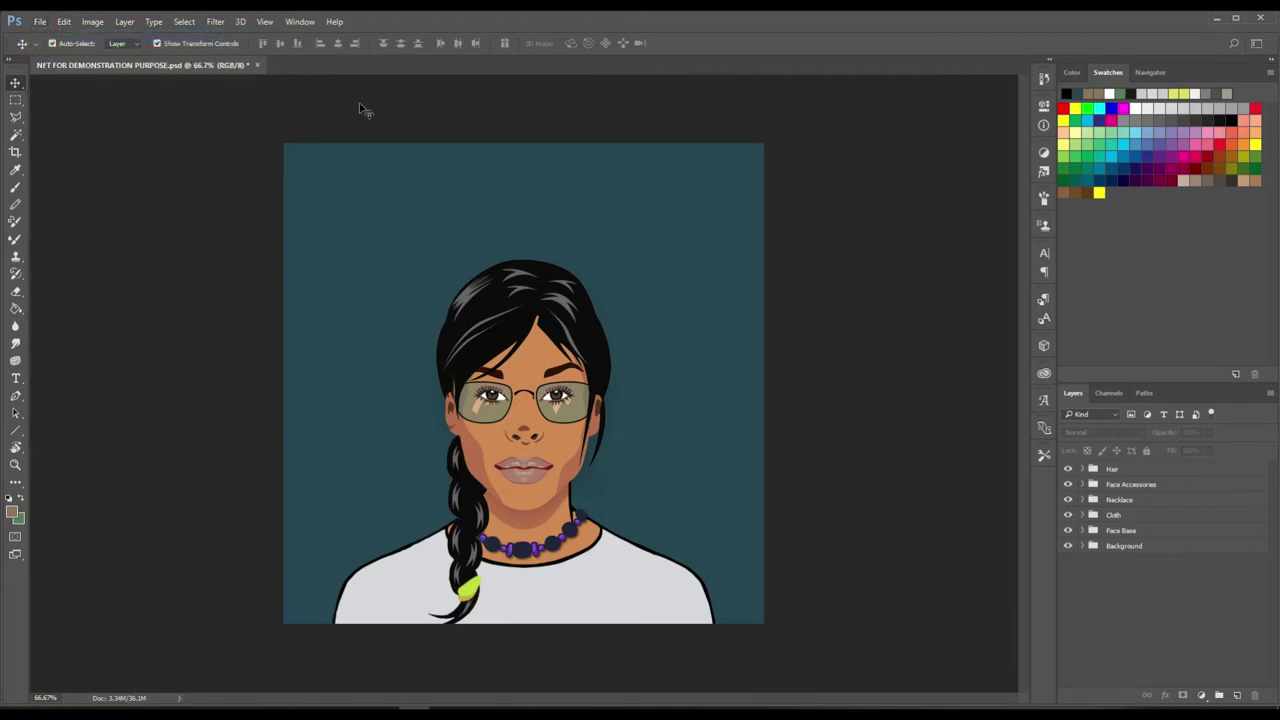
- Create a new 1080 x 1080 pixel document at 600 pixels/inch in 16-bit RGB with a white background
key("ctrl+n")
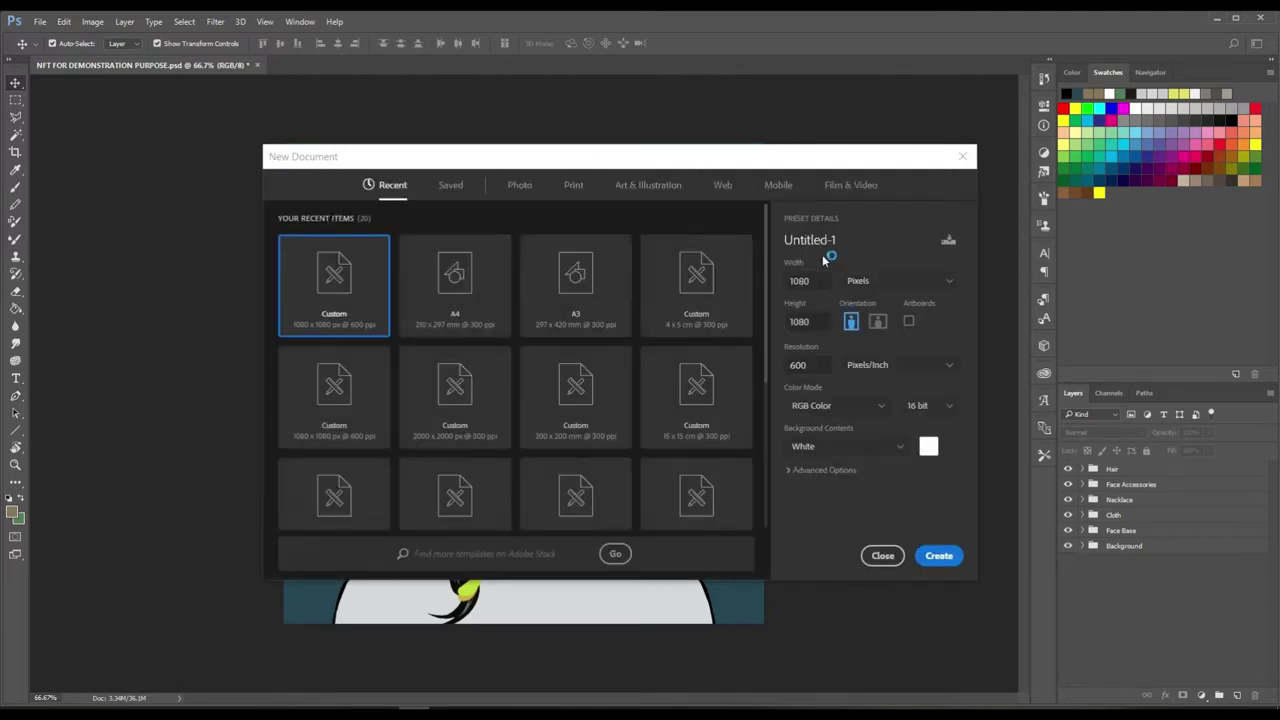
left_click(823, 280)
left_click(812, 322)
left_click(939, 555)
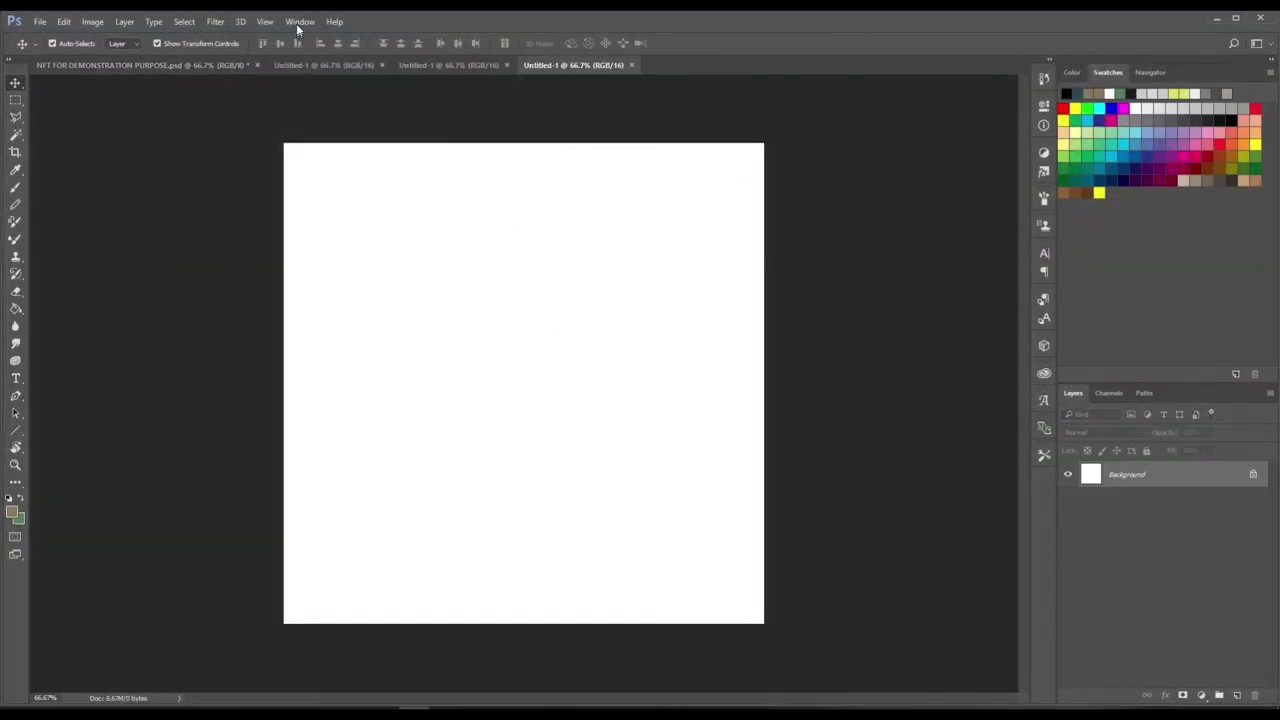
- Check which workspace is active in the list of available workspaces
left_click(299, 21)
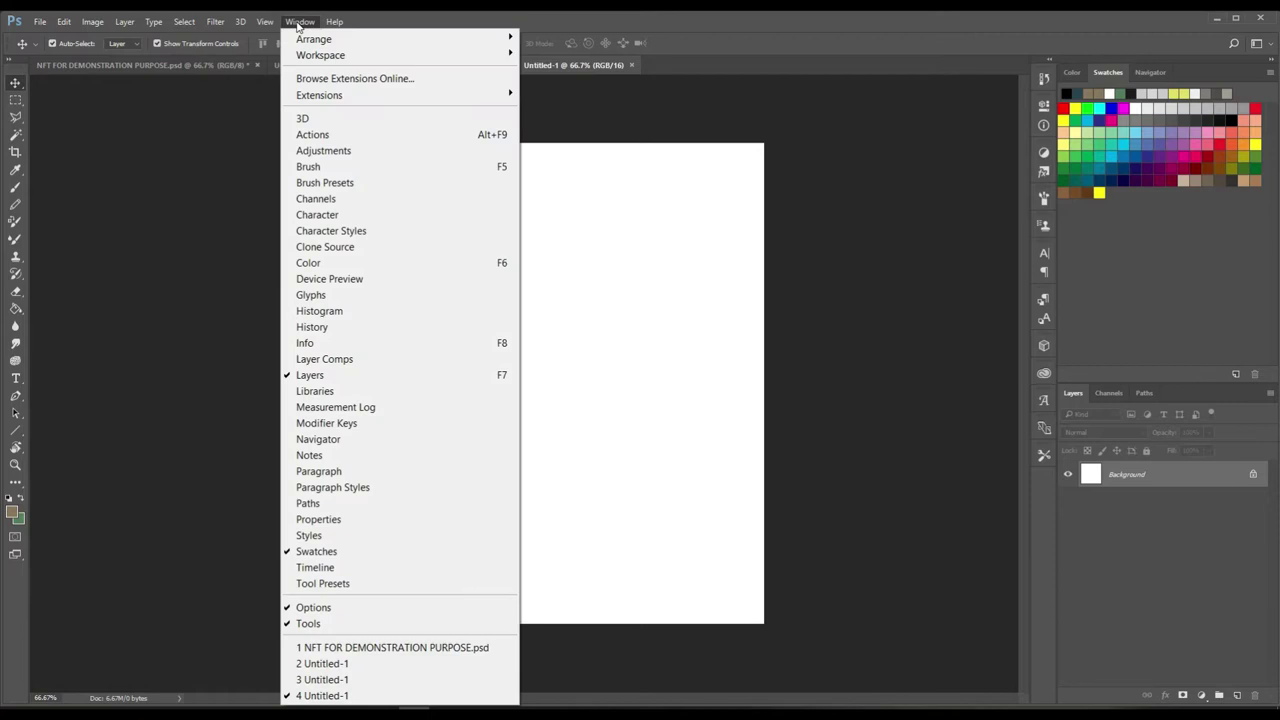
mouse_move(334, 55)
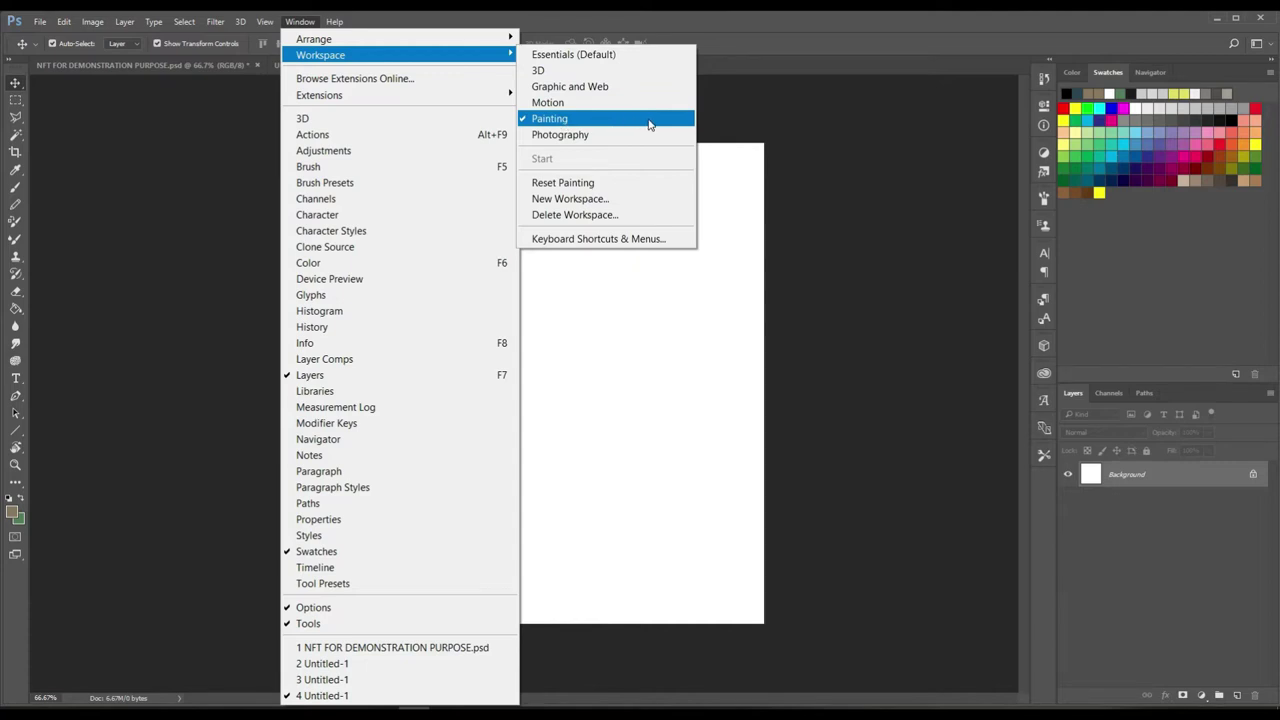
left_click(736, 117)
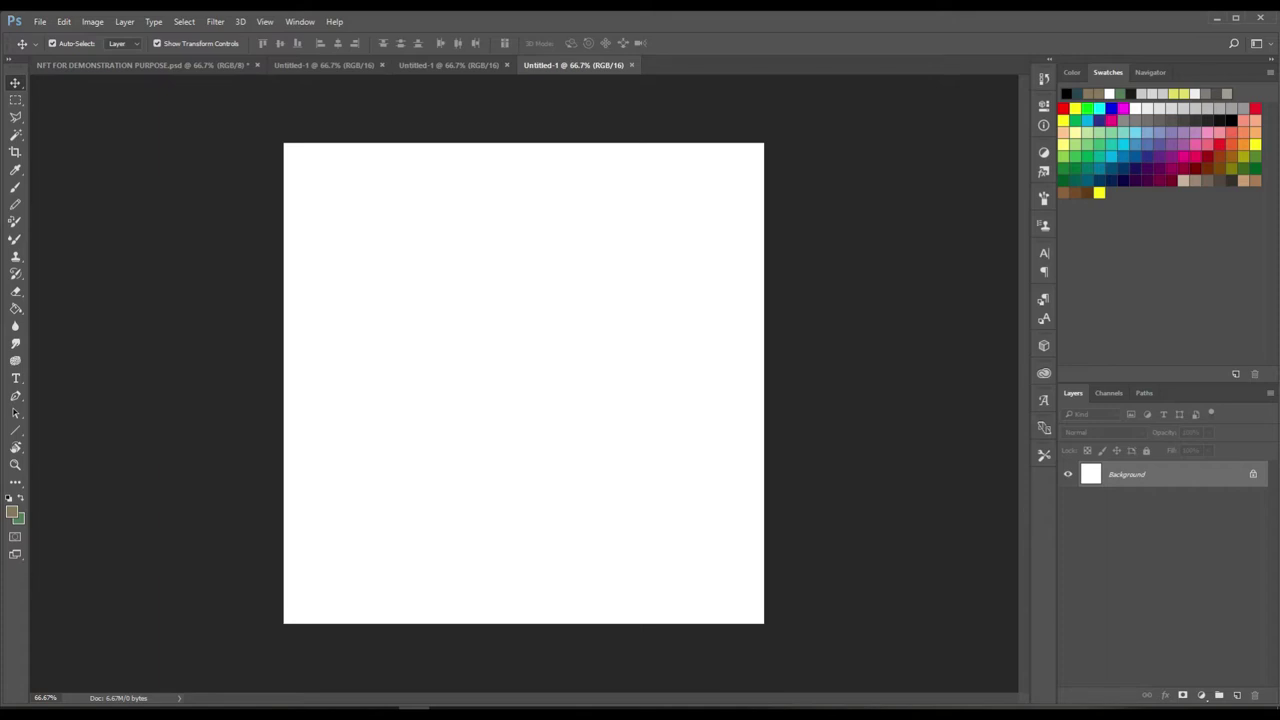
- Return to NFT FOR DEMONSTRATION PURPOSE.psd and close all the blank untitled documents
left_click(155, 67)
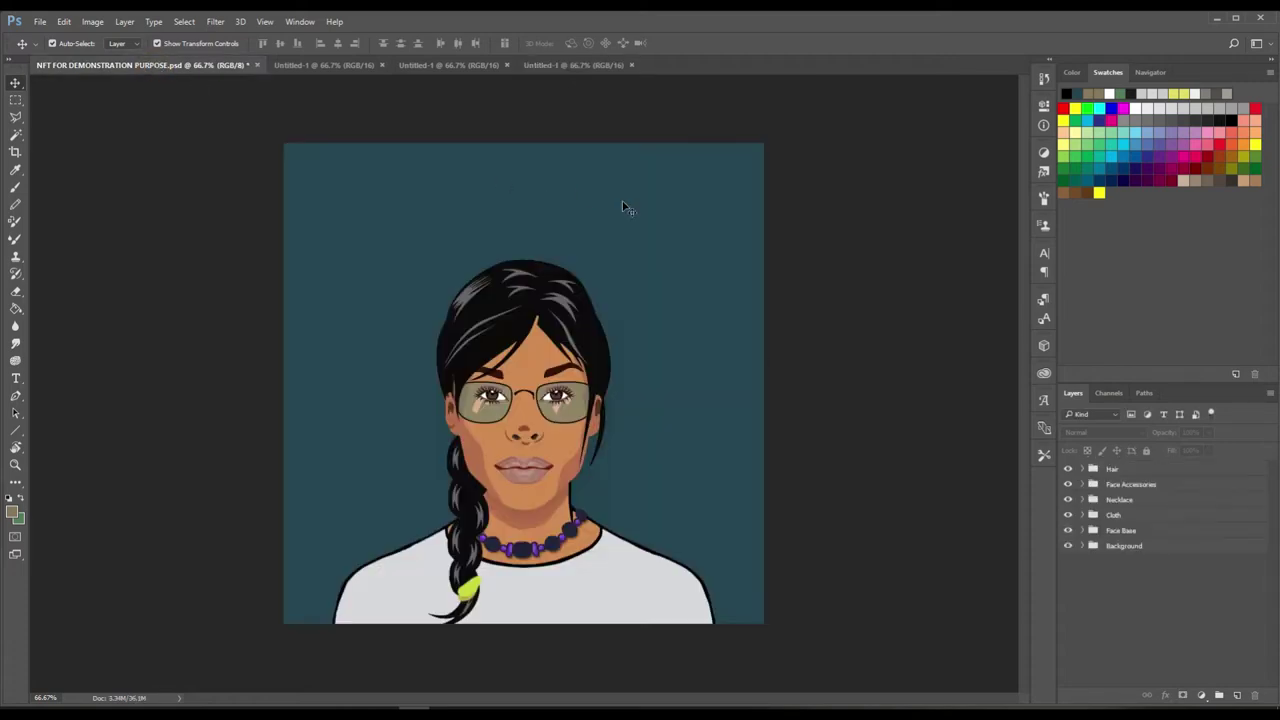
left_click(506, 65)
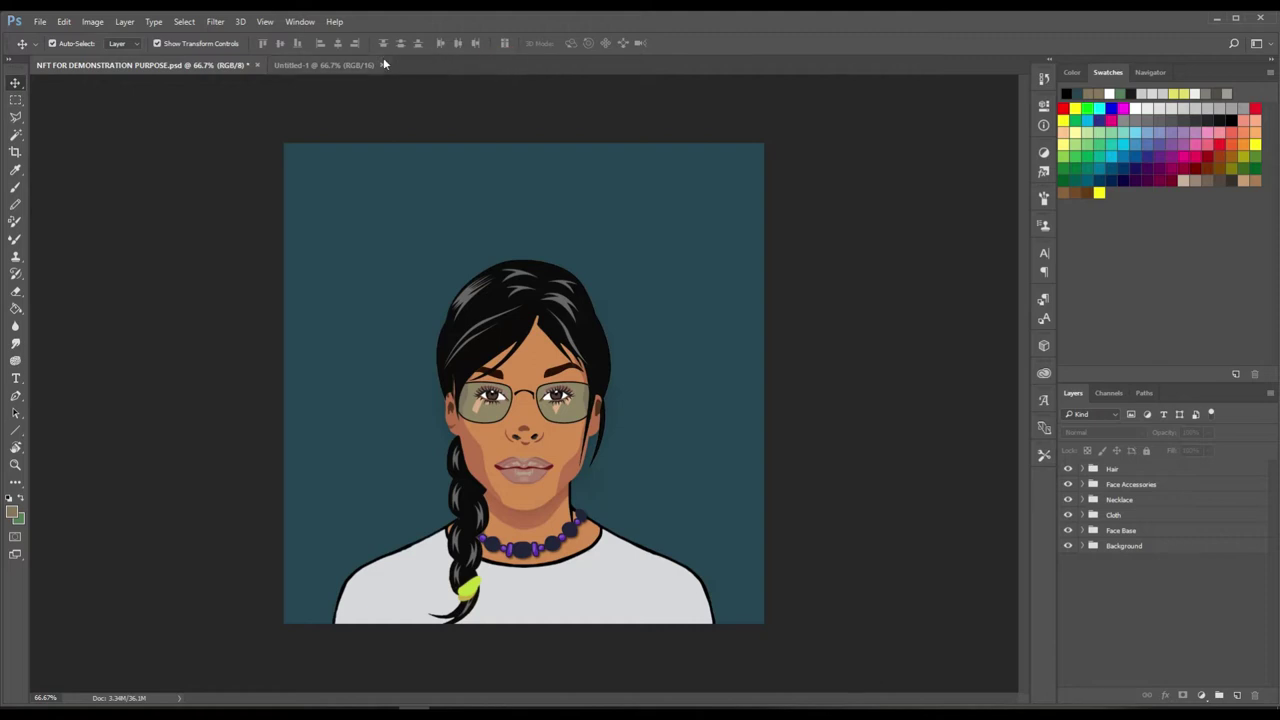
left_click(381, 65)
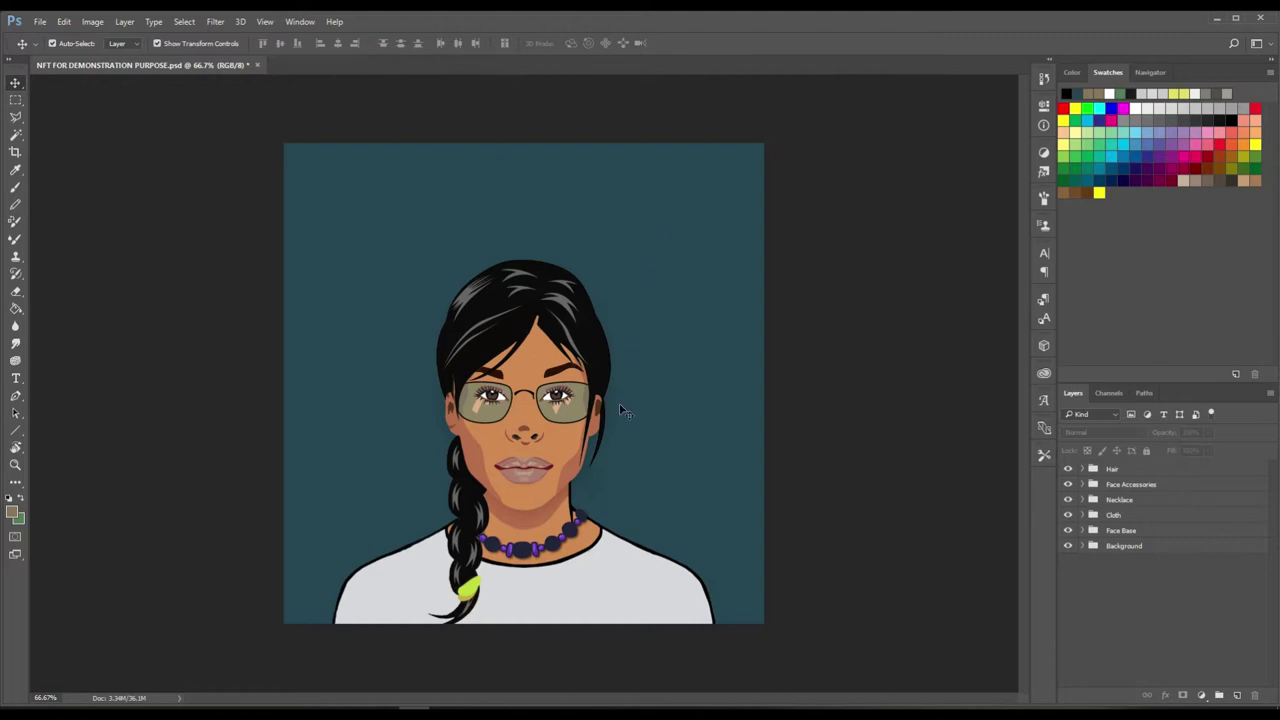
- Examine the color layers inside the Background group and collapse the group again
left_click(1081, 547)
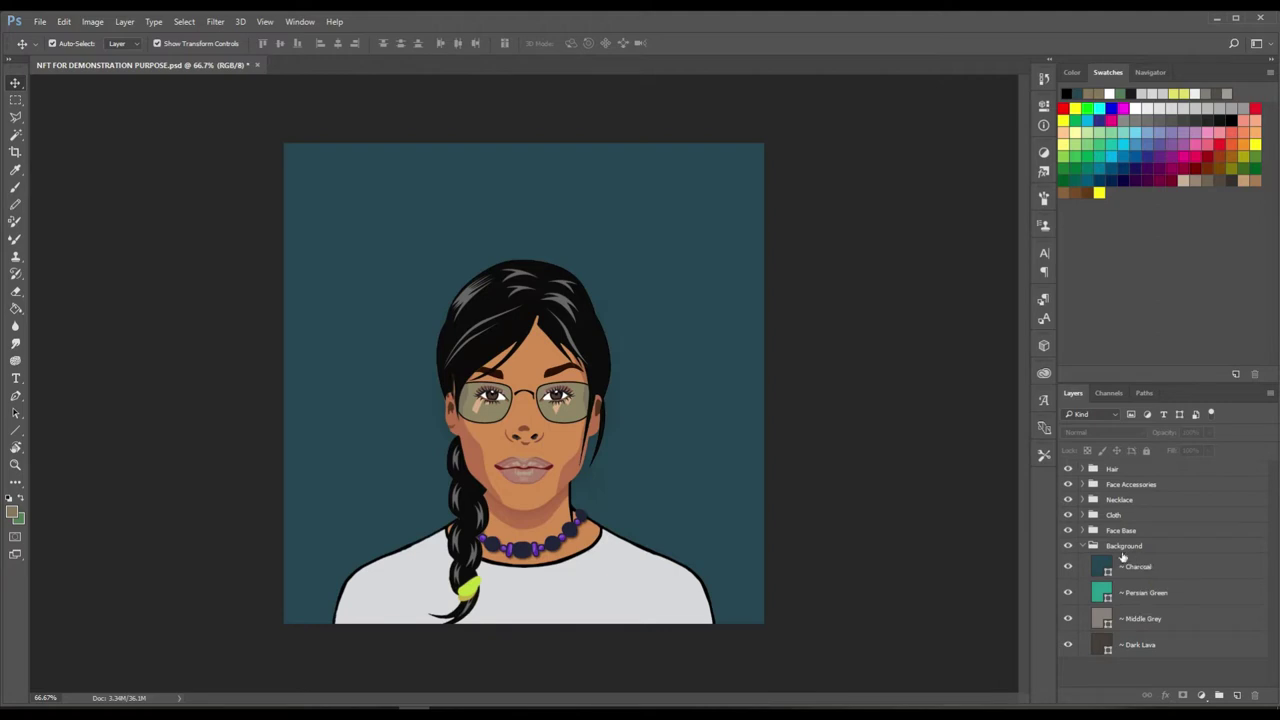
left_click(1082, 547)
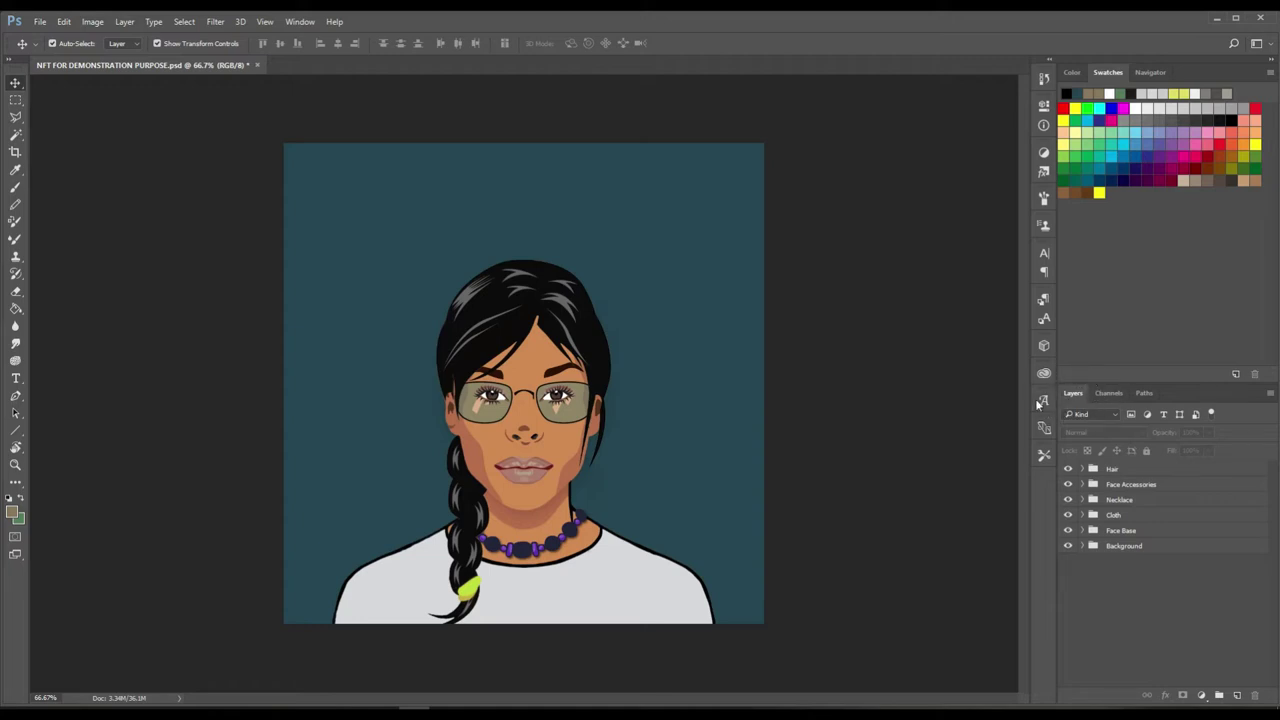
left_click(1081, 546)
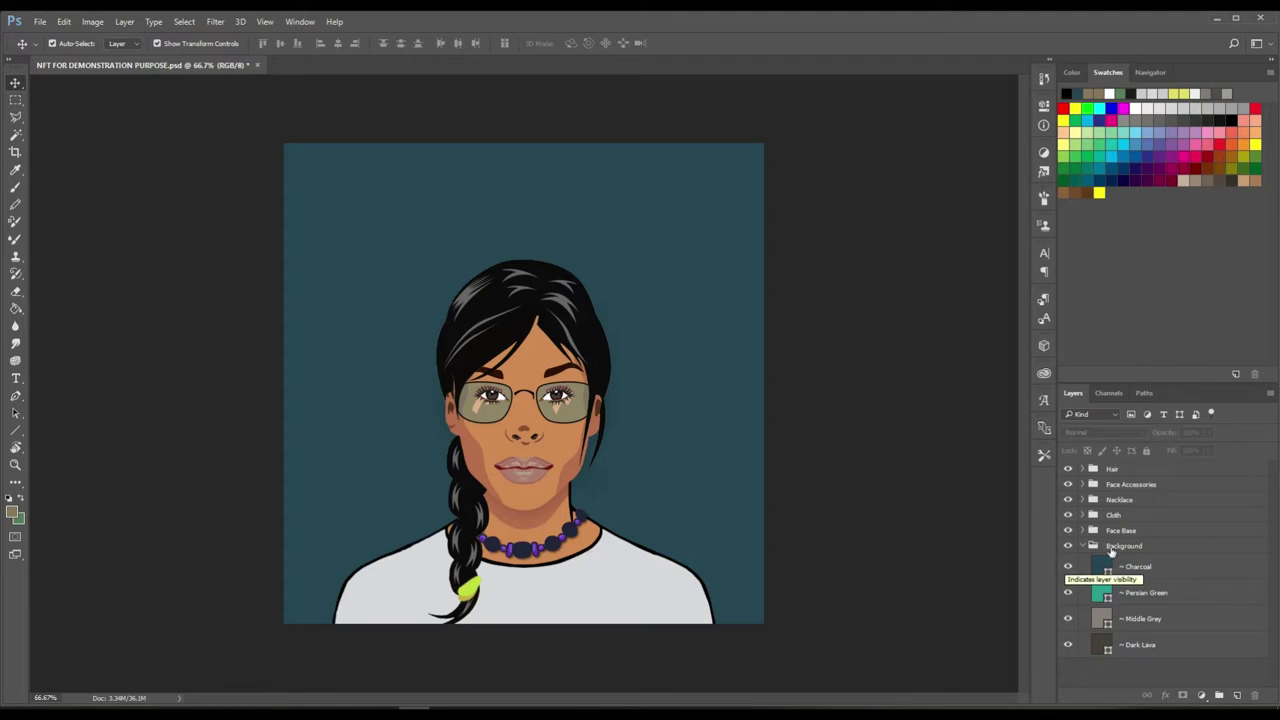
left_click(1082, 547)
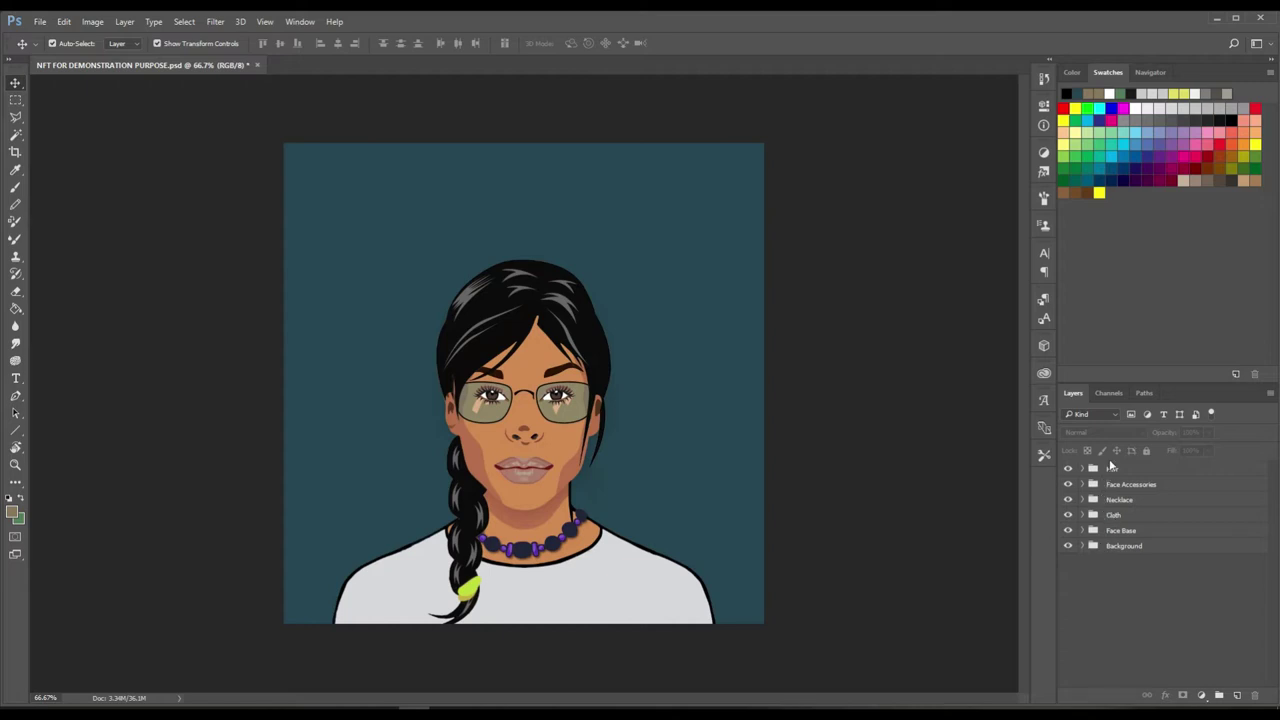
left_click(1083, 547)
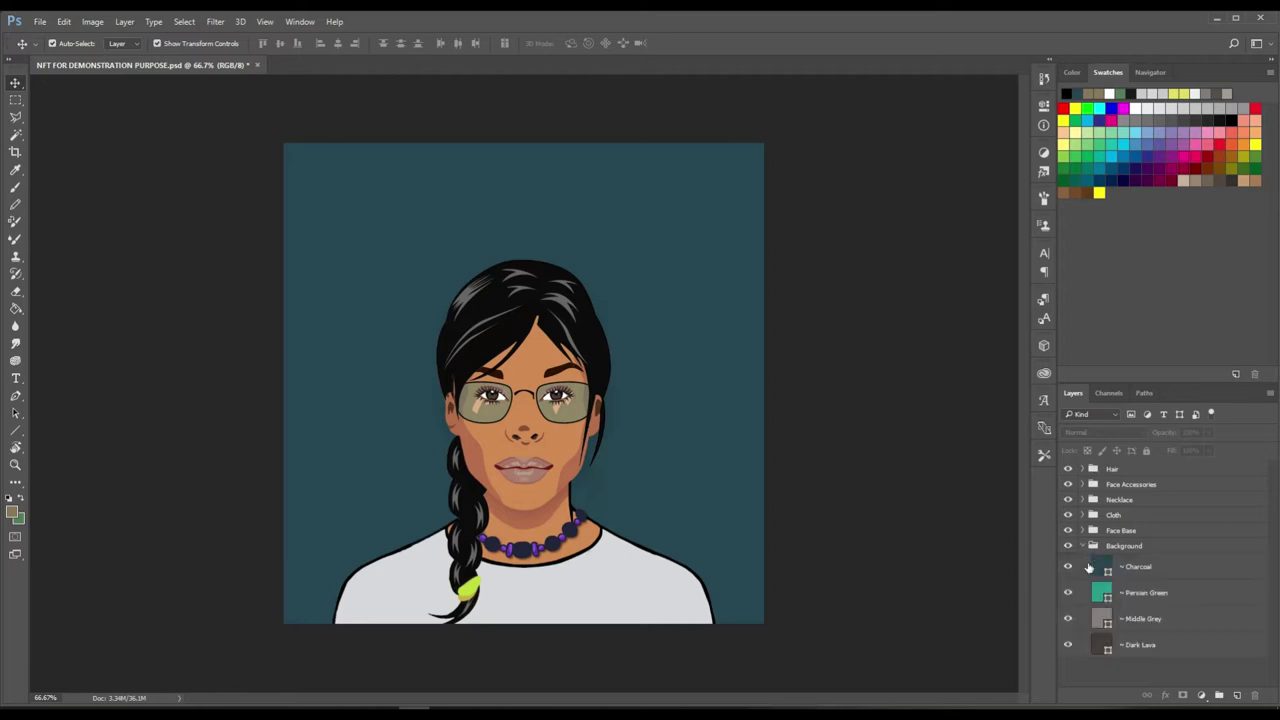
left_click(1083, 544)
- Examine the contents of the Face Base and Cloth layer groups, leaving both collapsed
left_click(1082, 532)
left_click(1082, 531)
left_click(1081, 516)
left_click(1081, 515)
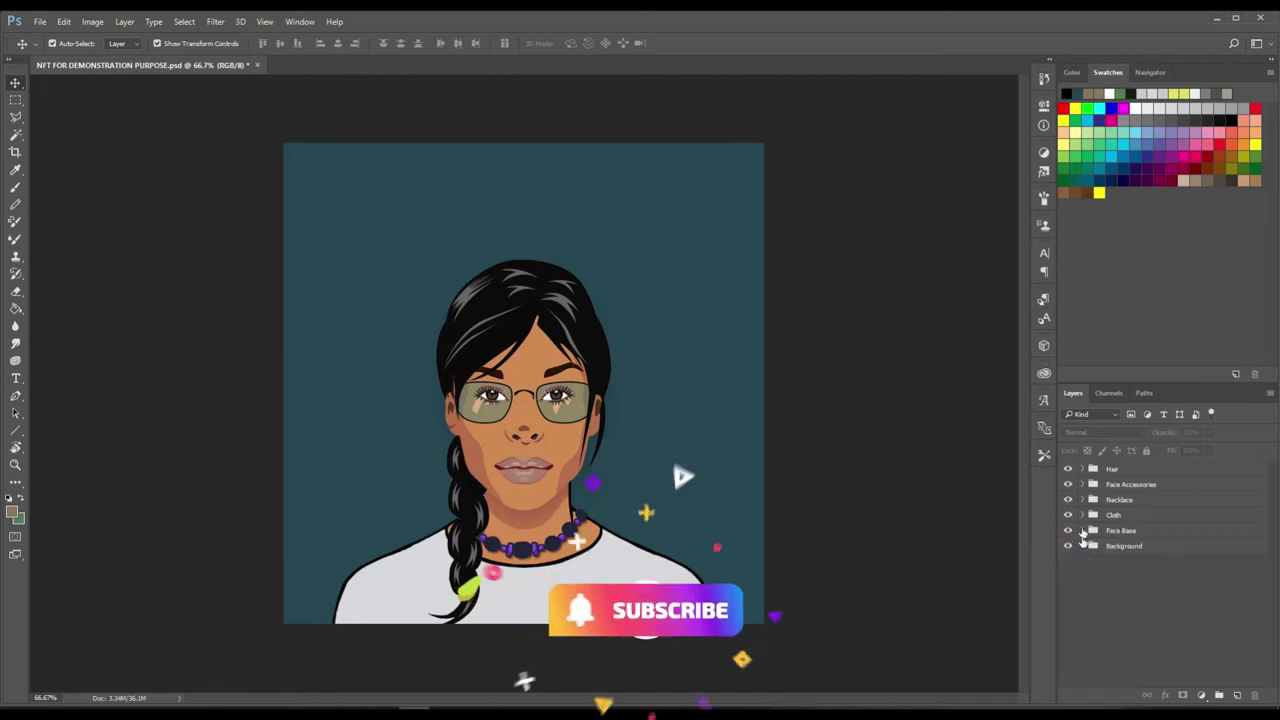
- Preview the portrait's alternative backgrounds by temporarily hiding the upper color layers in the Background group, restore their visibility and collapse the group
left_click(1082, 546)
left_click(1071, 567)
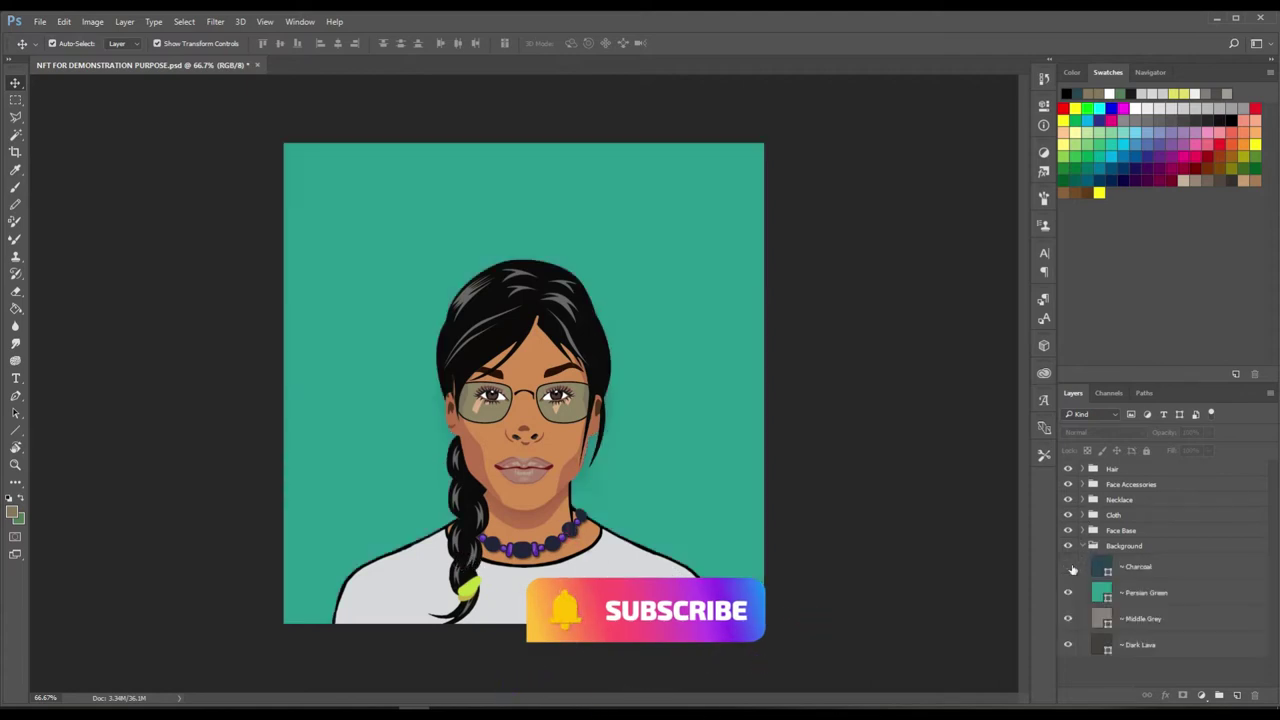
left_click(1068, 618)
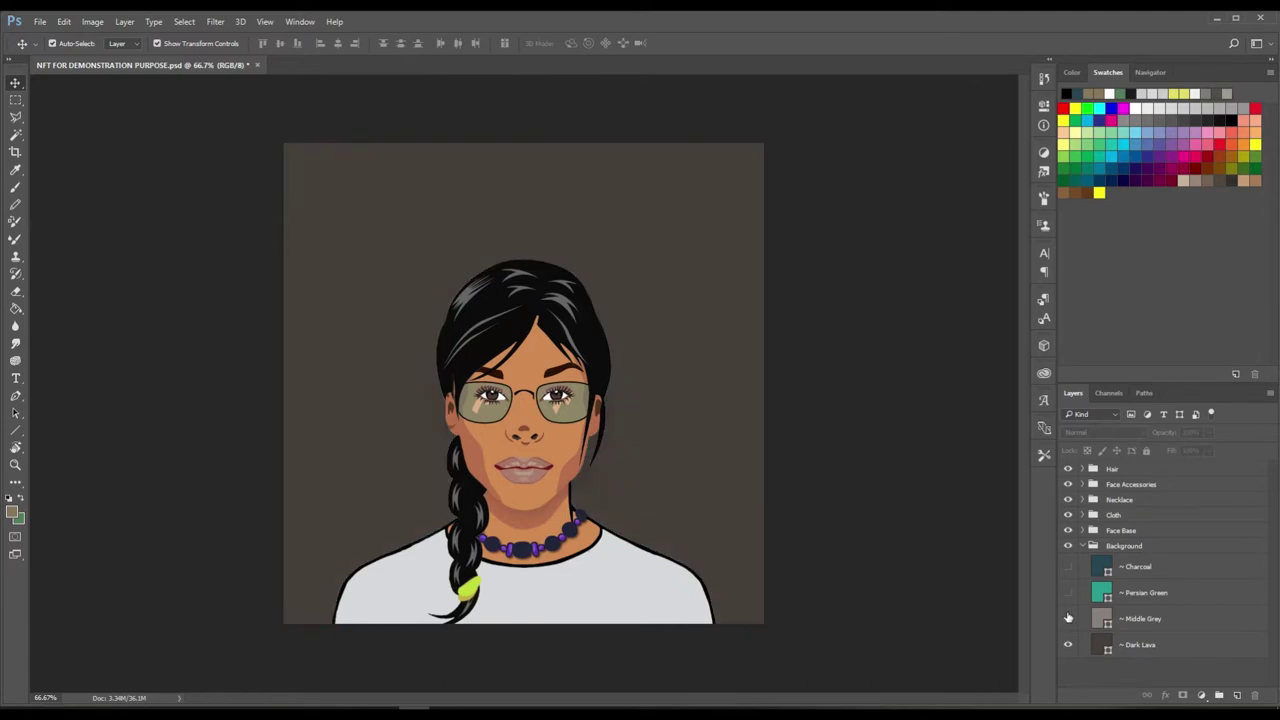
left_click(1068, 619)
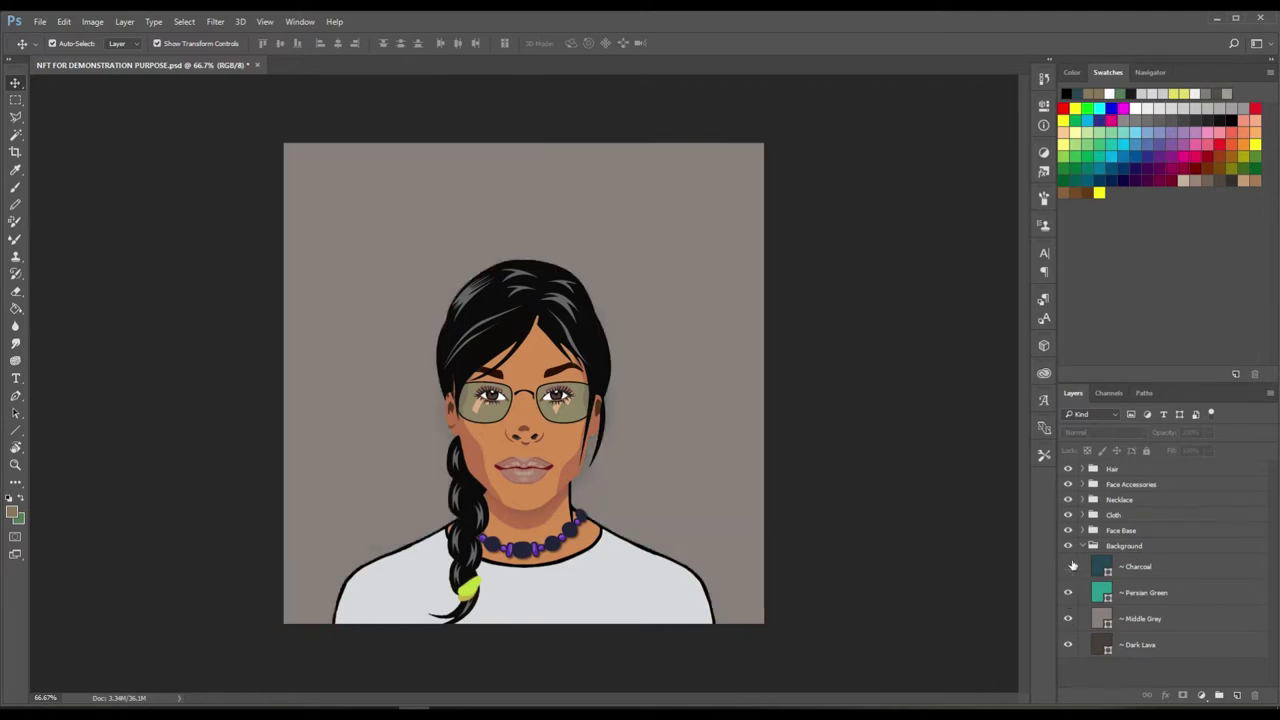
left_click(1068, 566)
left_click(1082, 546)
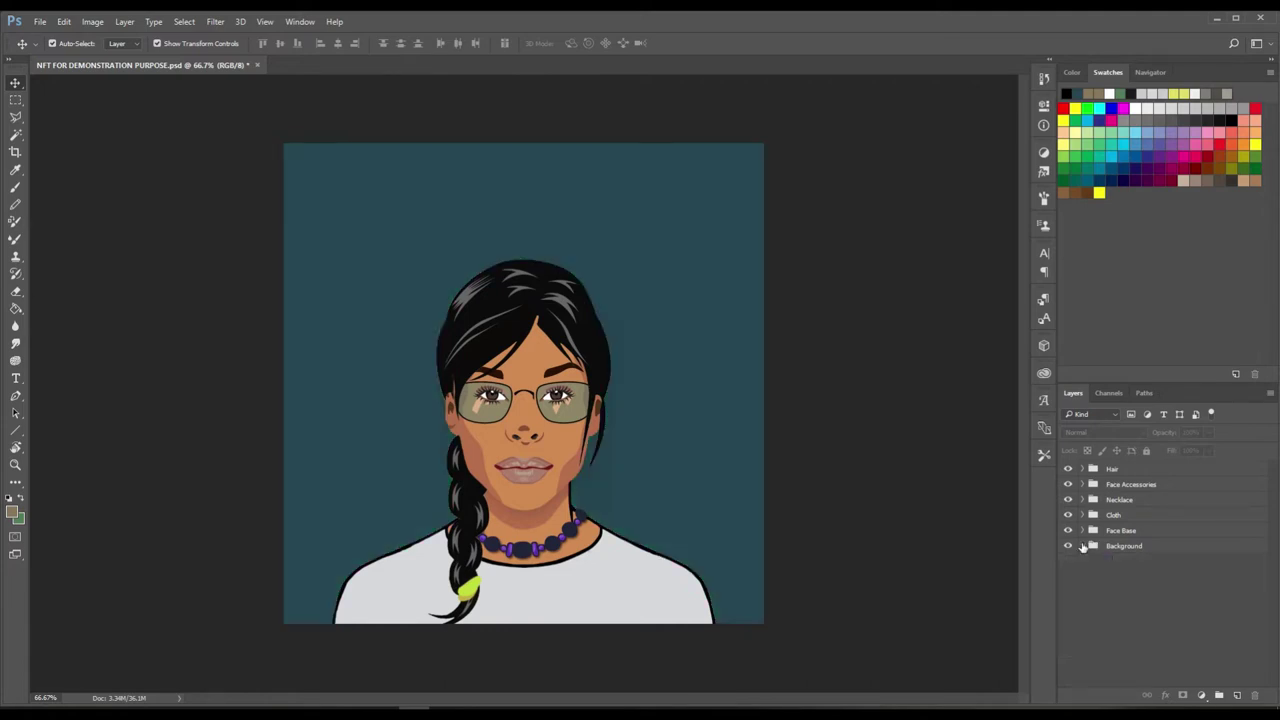
- In the Hair group, hide Side Swept hairstyle 1, show Side Swept hairstyle 2 and collapse the group
left_click(1082, 469)
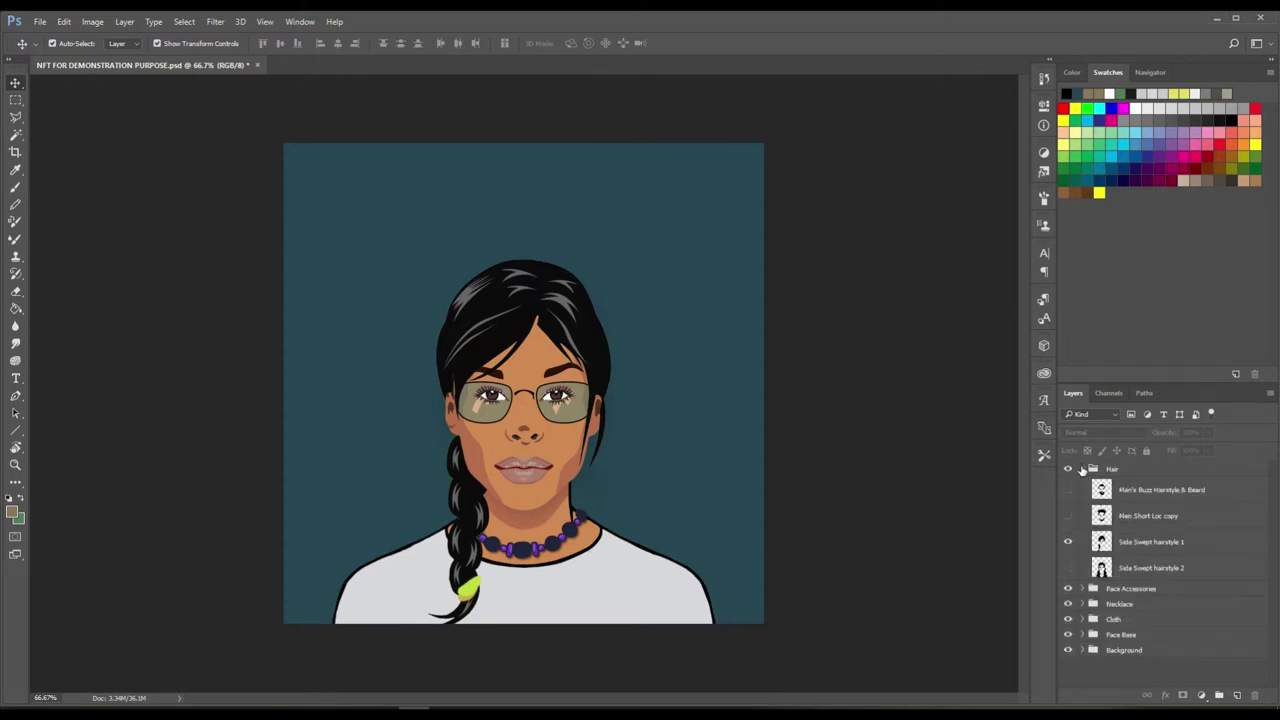
left_click(1067, 541)
left_click(1068, 567)
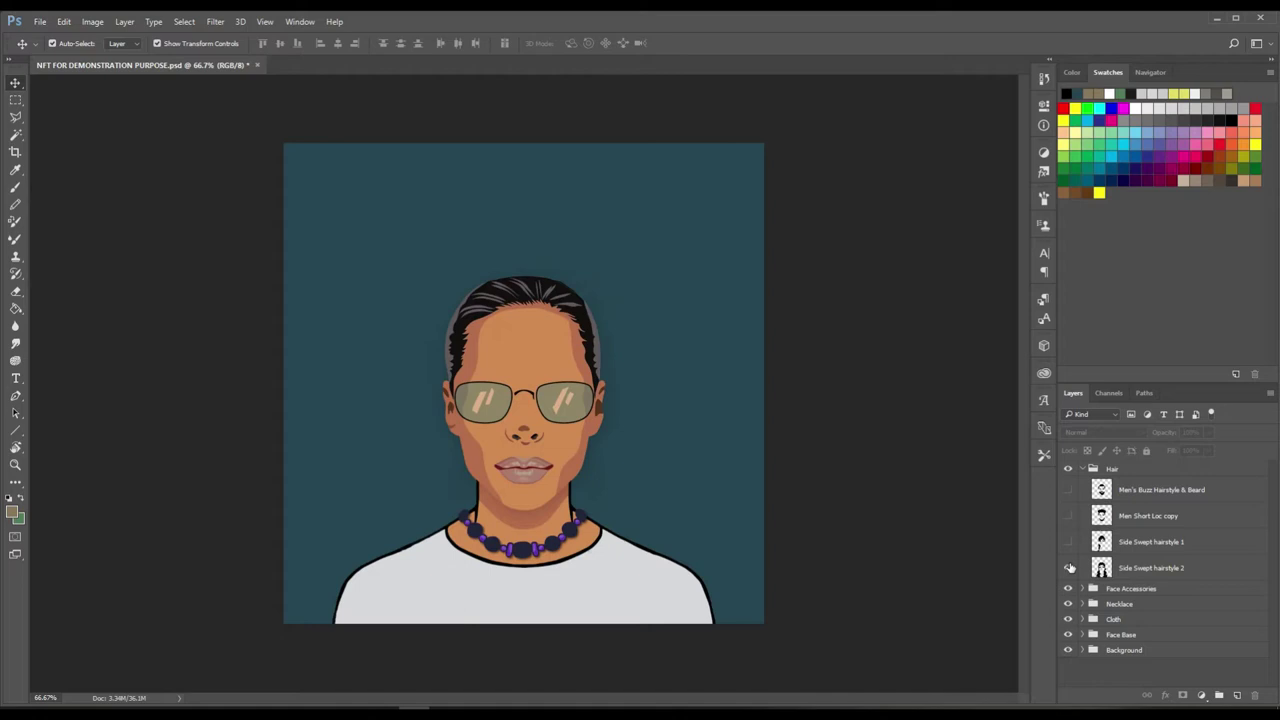
left_click(1069, 567)
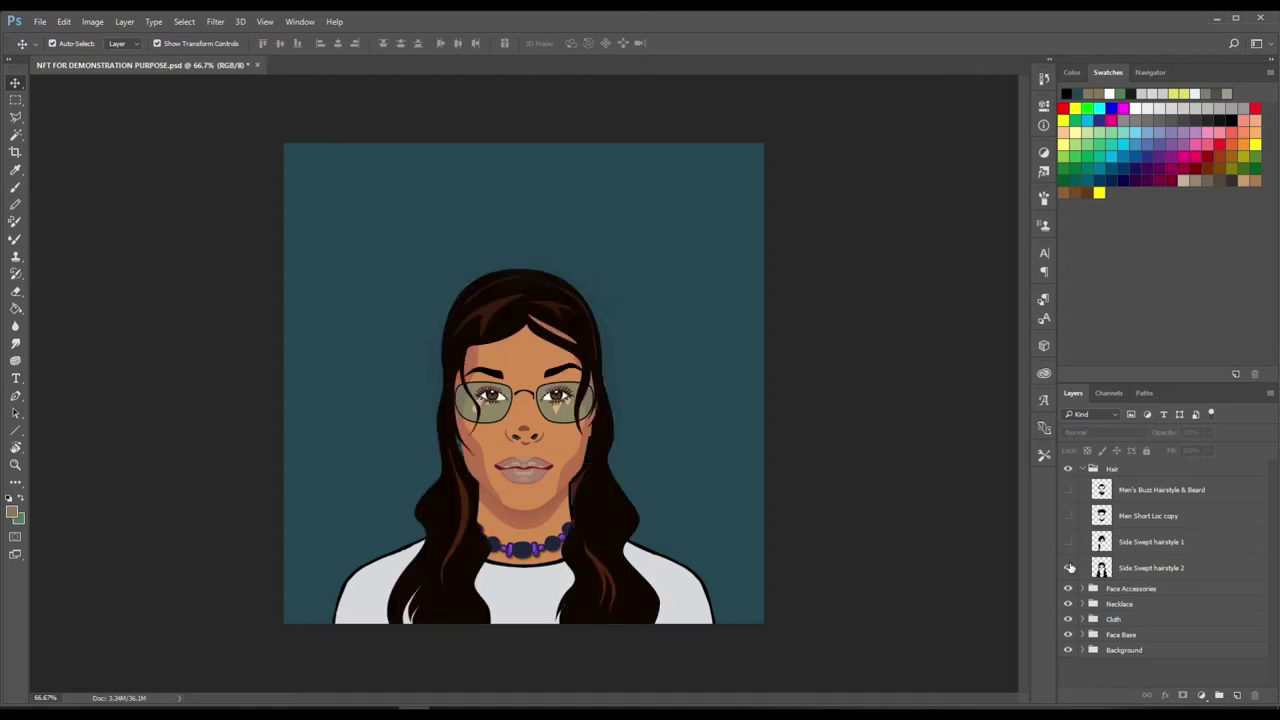
left_click(1083, 469)
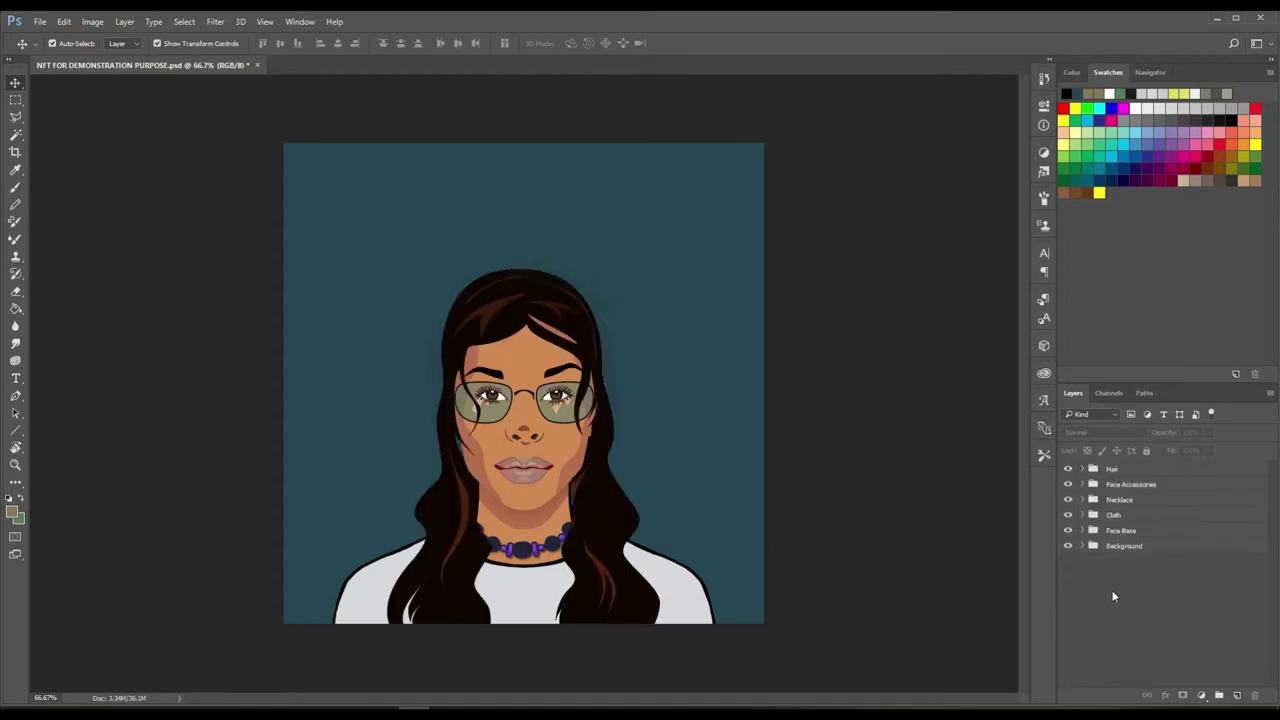
- Inspect the Background group and the portrait's hair layer by selecting each, collapse the Hair group and clear the selection
left_click(1164, 548)
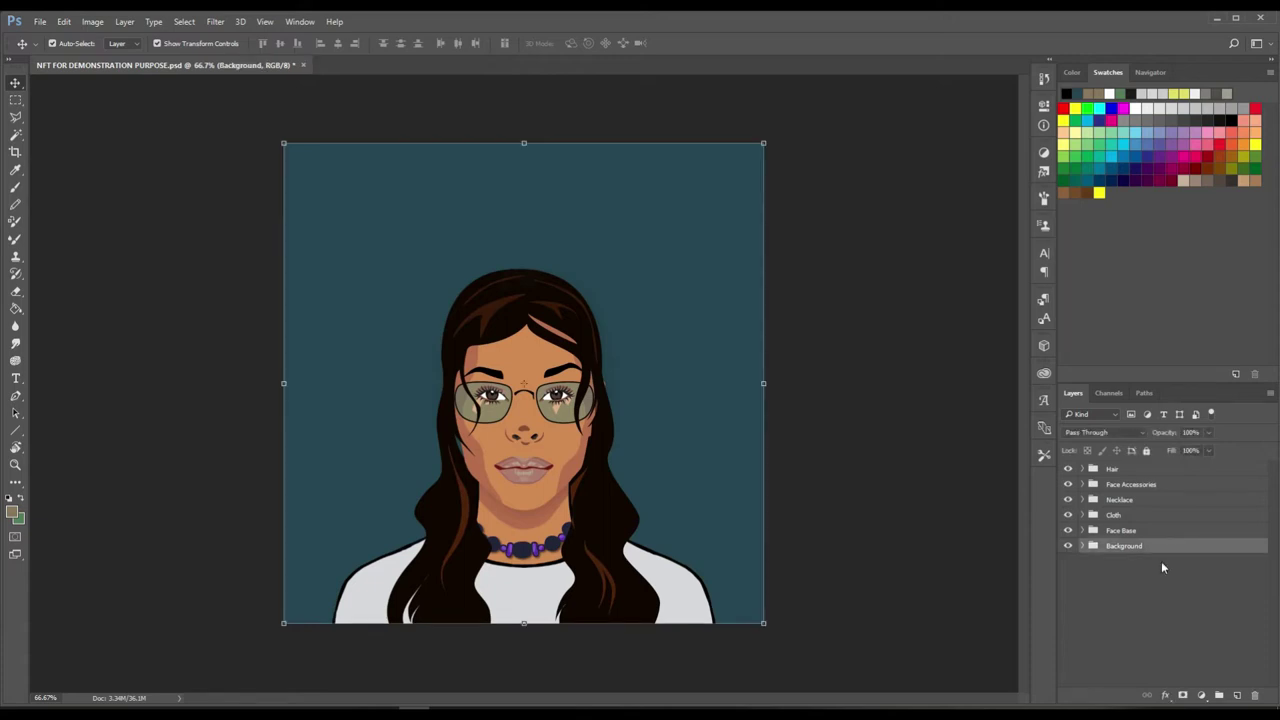
left_click(1161, 563)
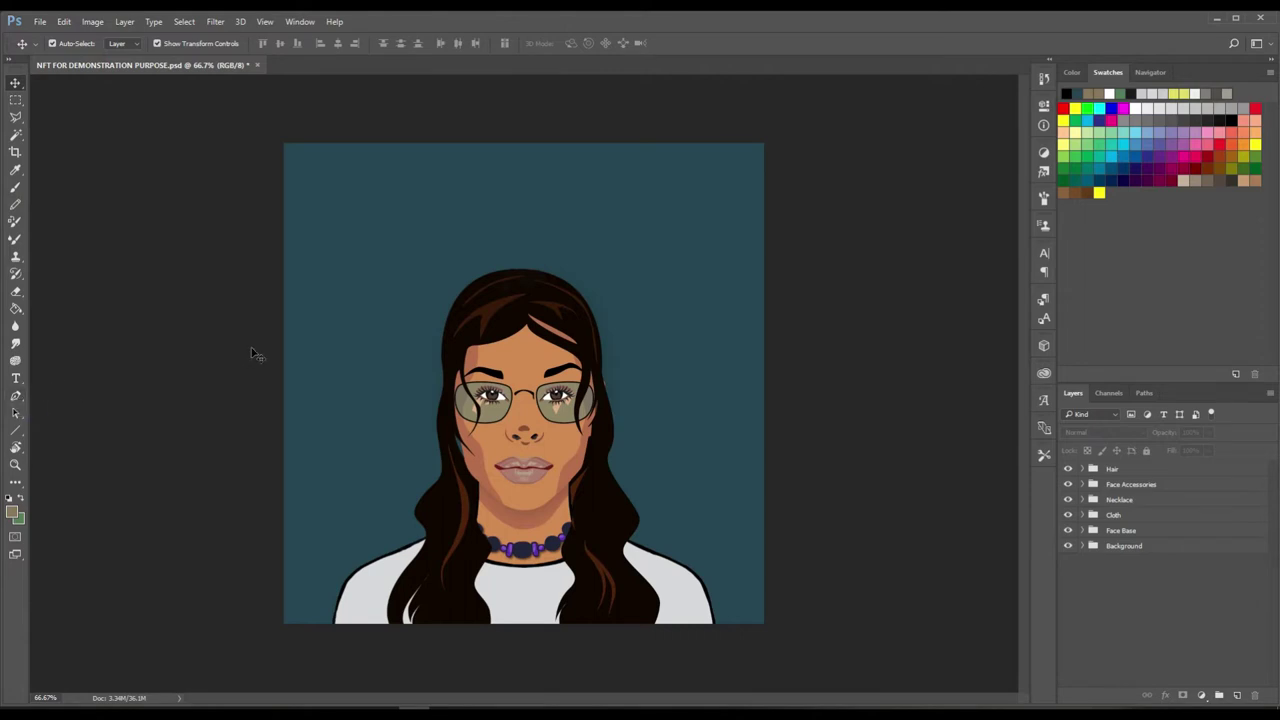
left_click(632, 524)
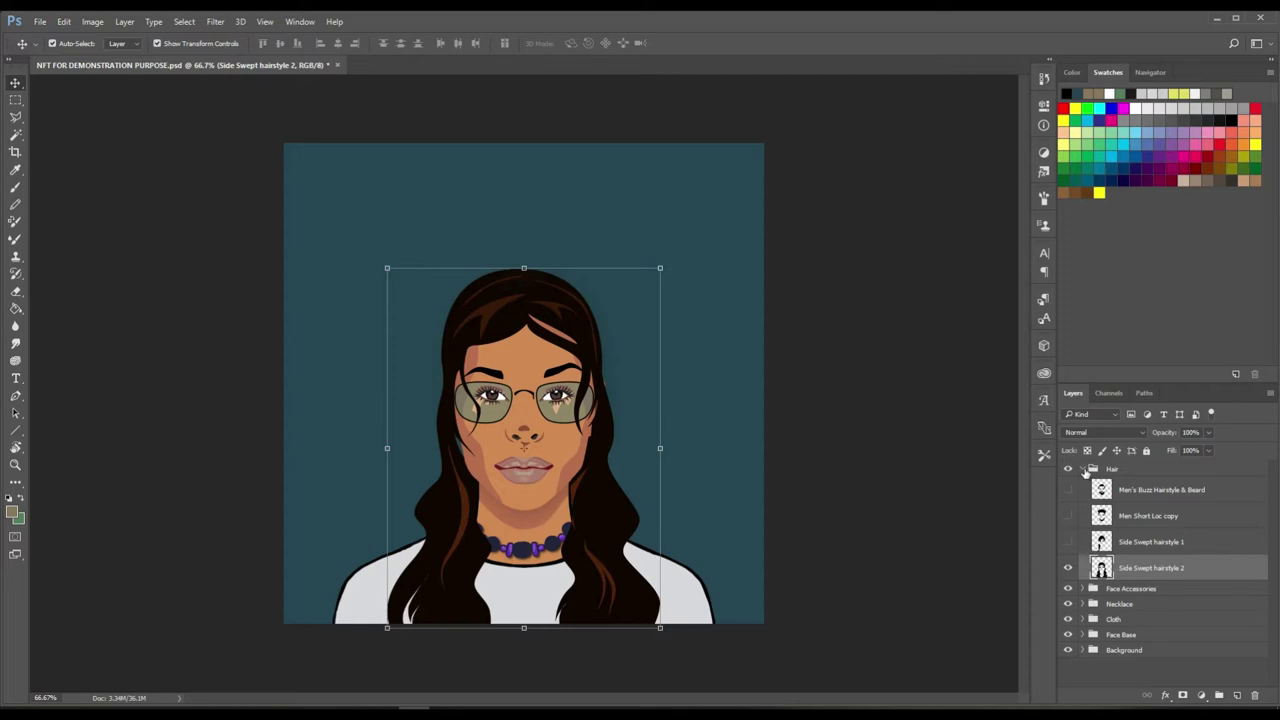
left_click(1086, 470)
left_click(1082, 470)
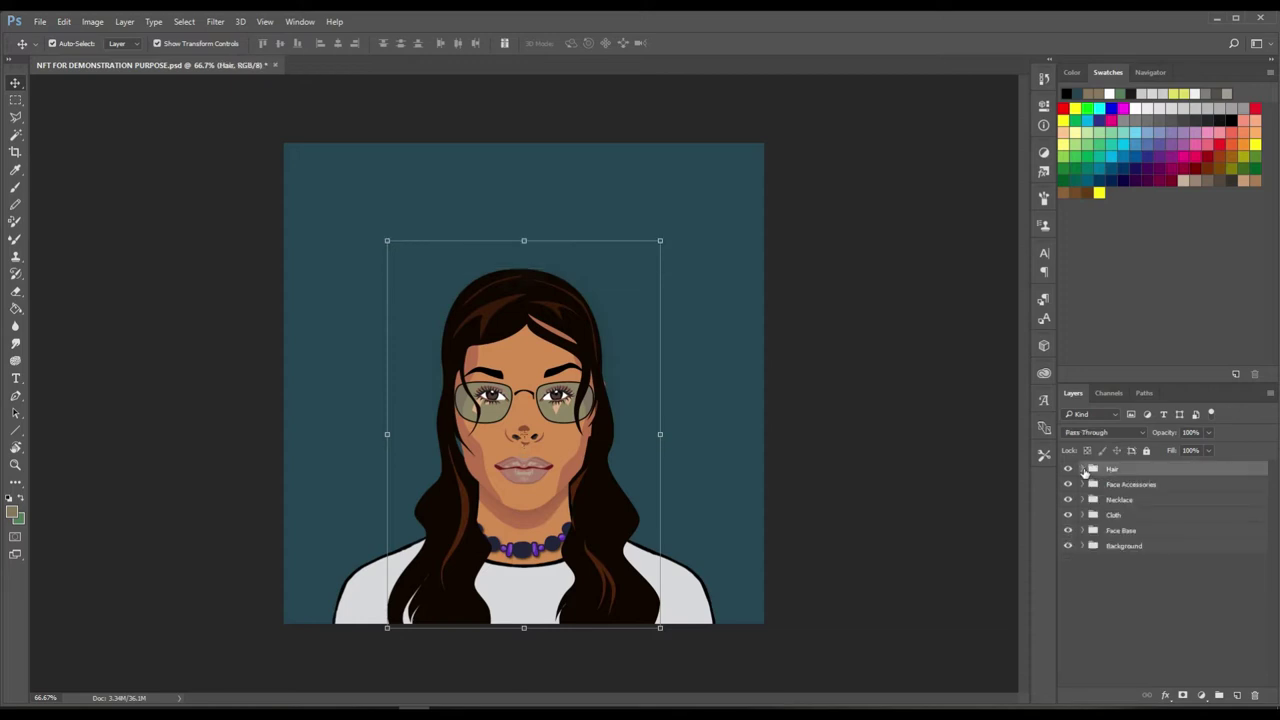
left_click(929, 401)
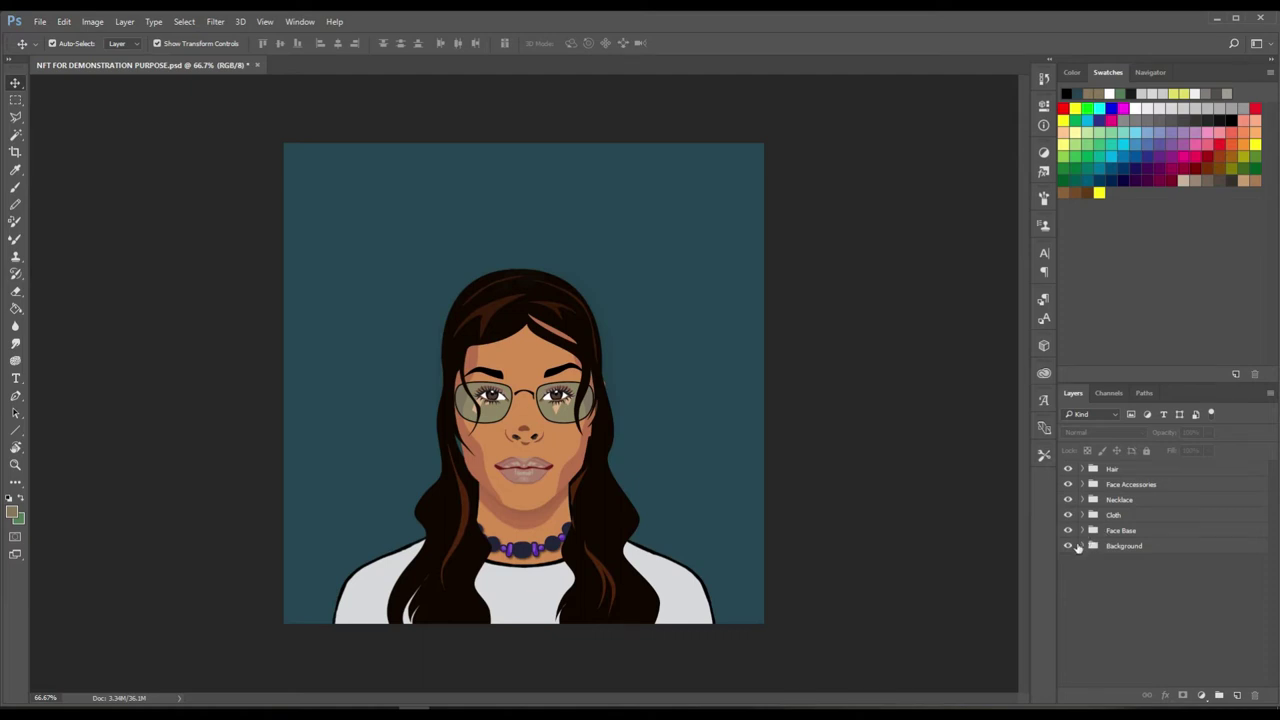
- Preview what the Background, Face Base, Cloth and Necklace groups contribute to the portrait by temporarily hiding them, restoring their visibility at the end
left_click(1068, 546)
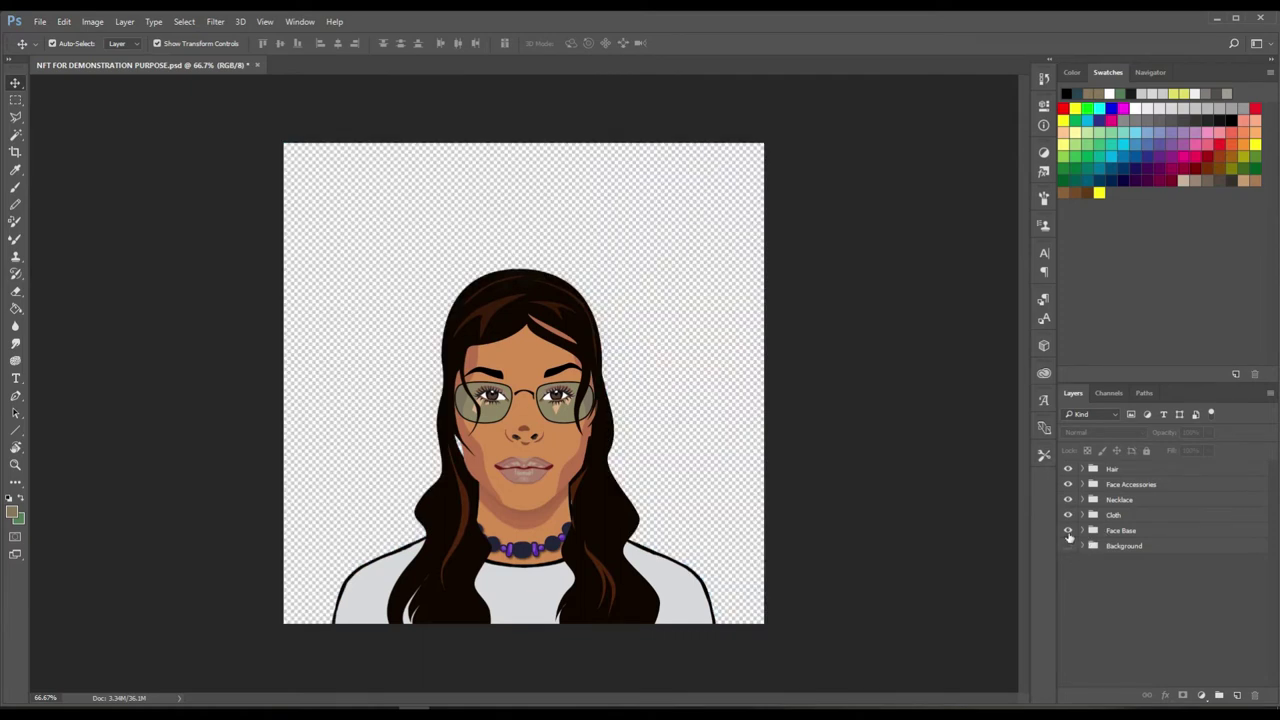
left_click(1068, 530)
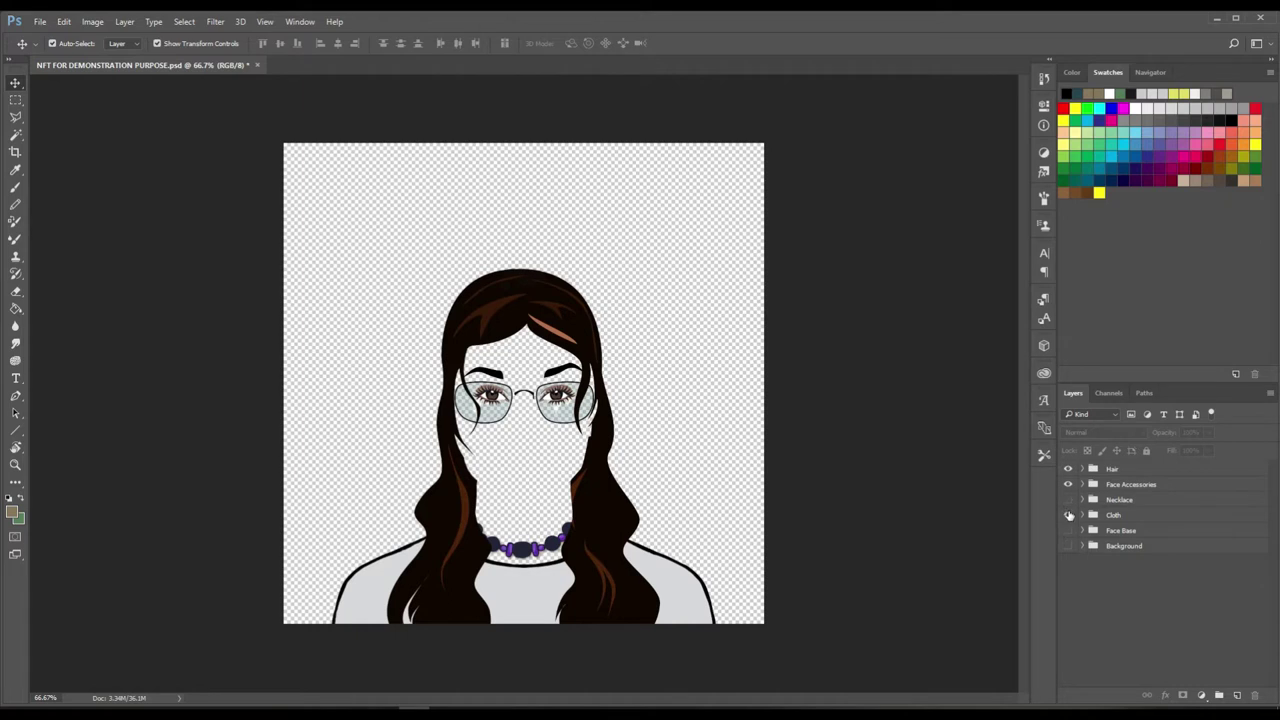
left_click(1068, 514)
left_click(1068, 499)
left_click(1068, 499)
left_click(1067, 545)
left_click(1068, 530)
left_click(1068, 514)
left_click(1068, 499)
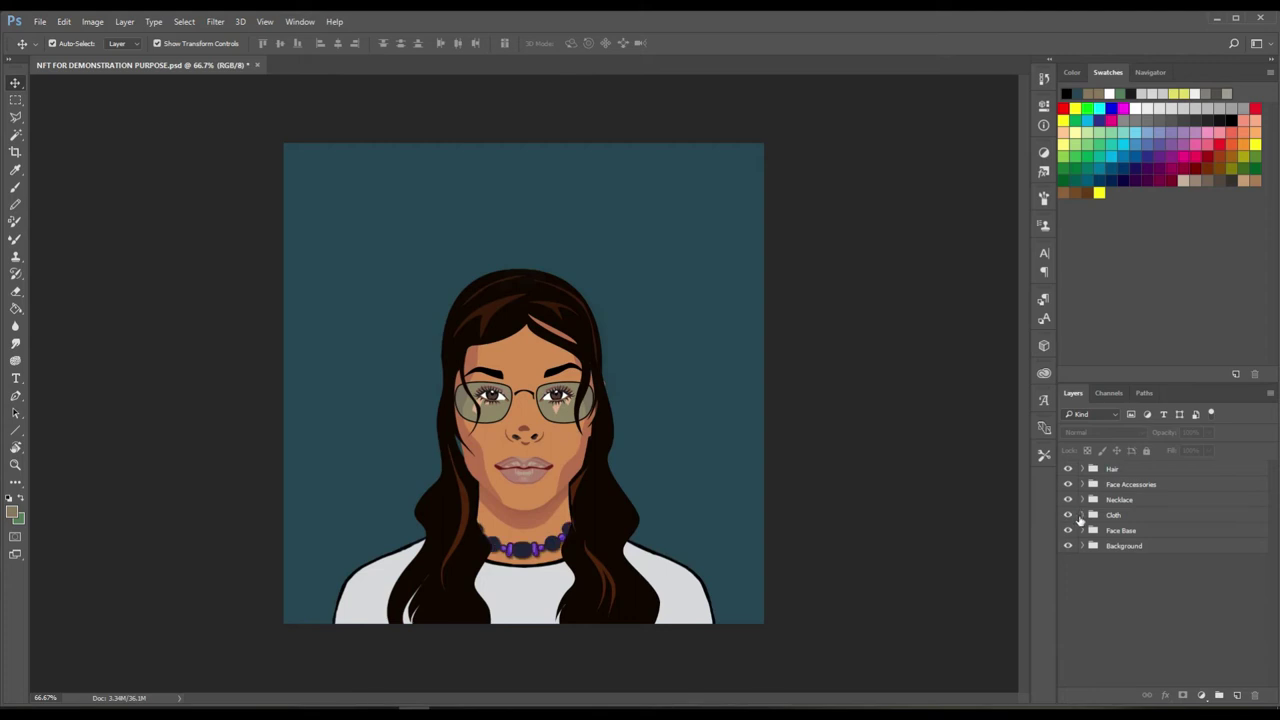
- Examine the tee layers inside the Cloth group, collapse the group and clear the selection
left_click(1081, 516)
left_click(1081, 515)
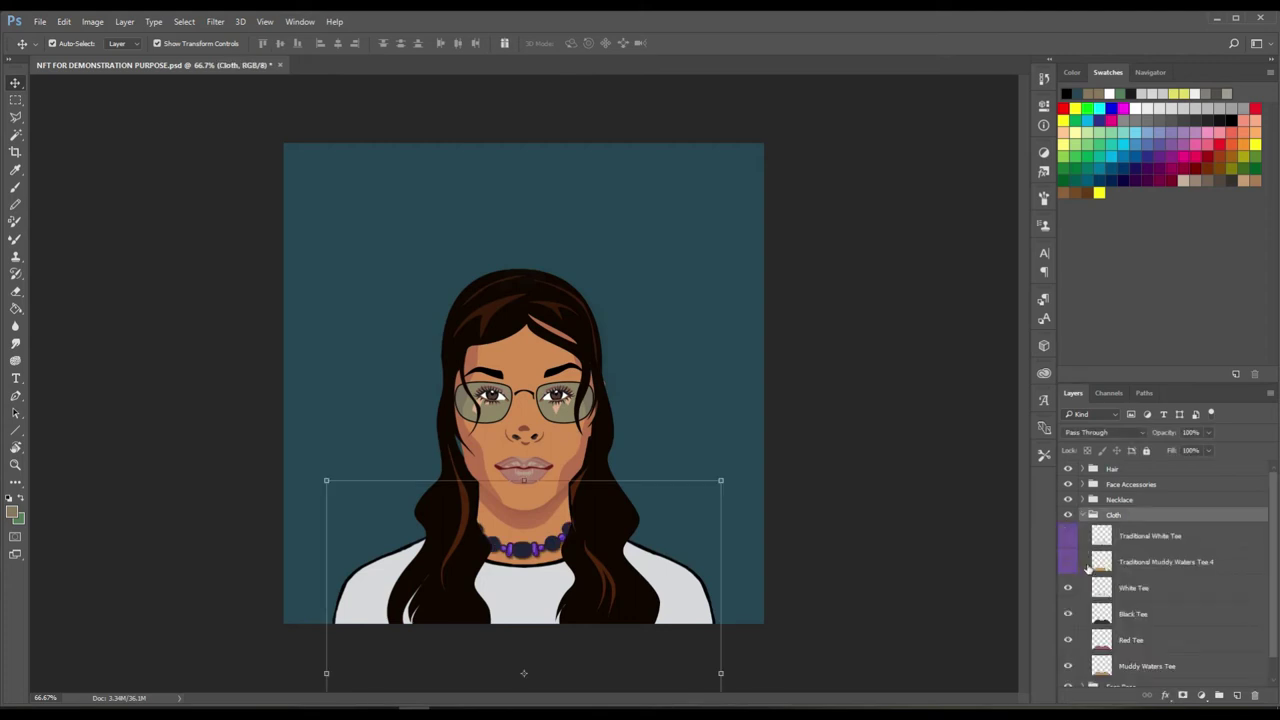
left_click(935, 548)
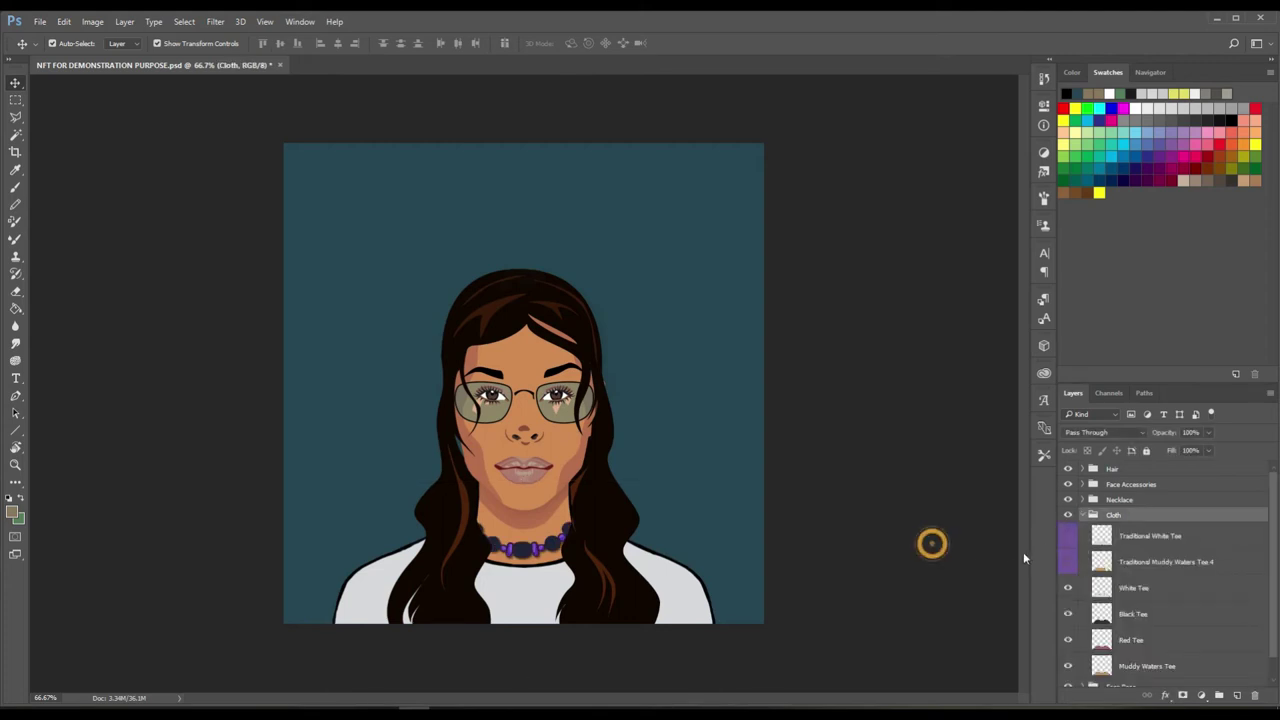
left_click(1083, 516)
left_click(924, 455)
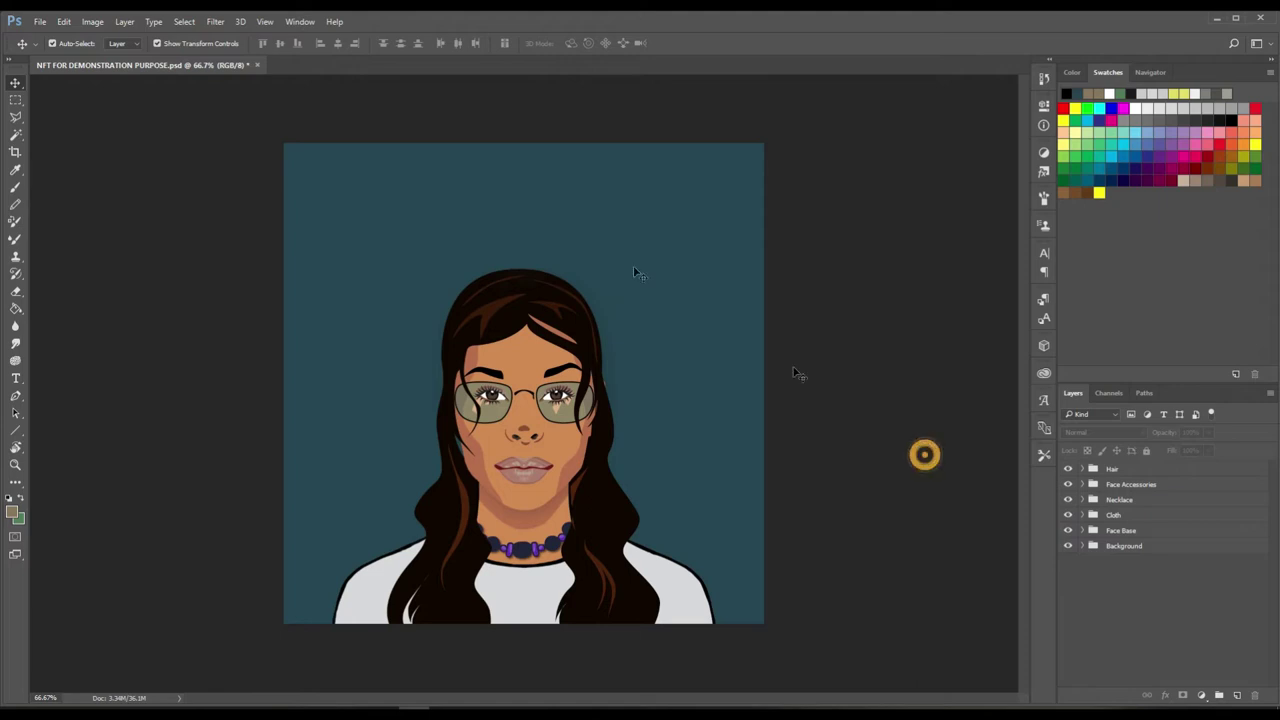
- Start exporting the layers to separate files and clear the file name prefix
left_click(40, 21)
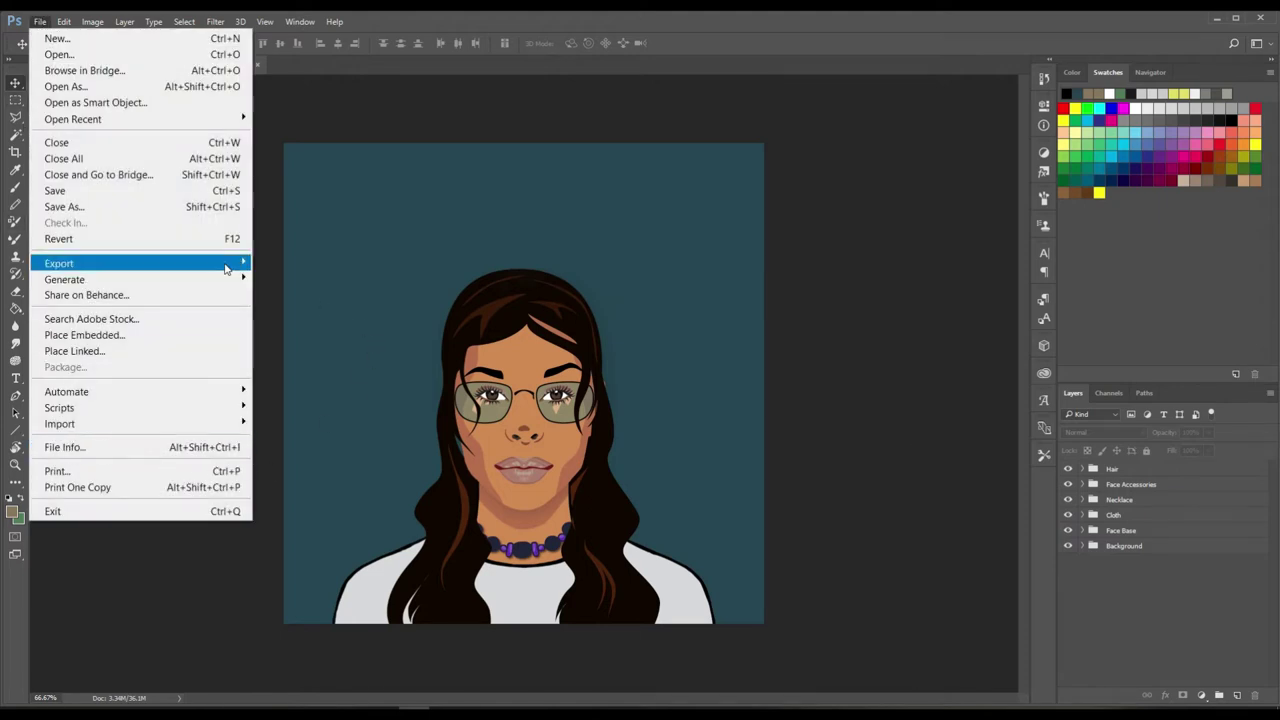
mouse_move(226, 268)
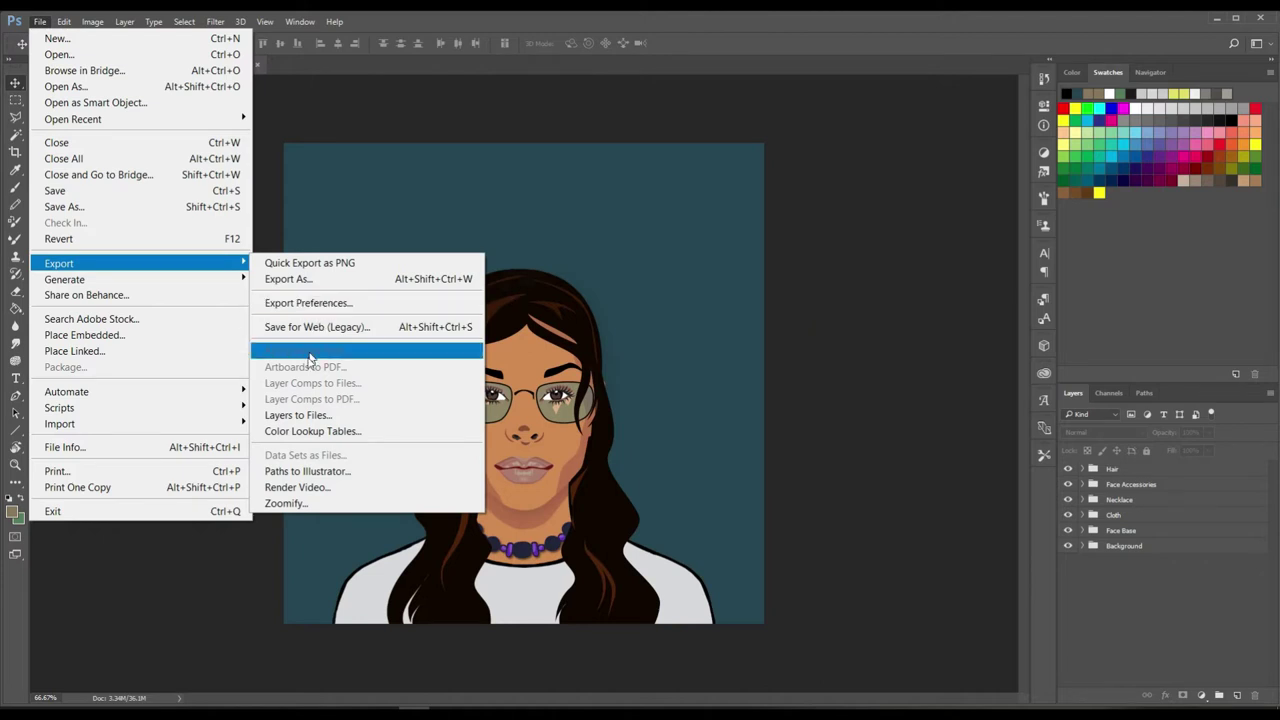
left_click(298, 416)
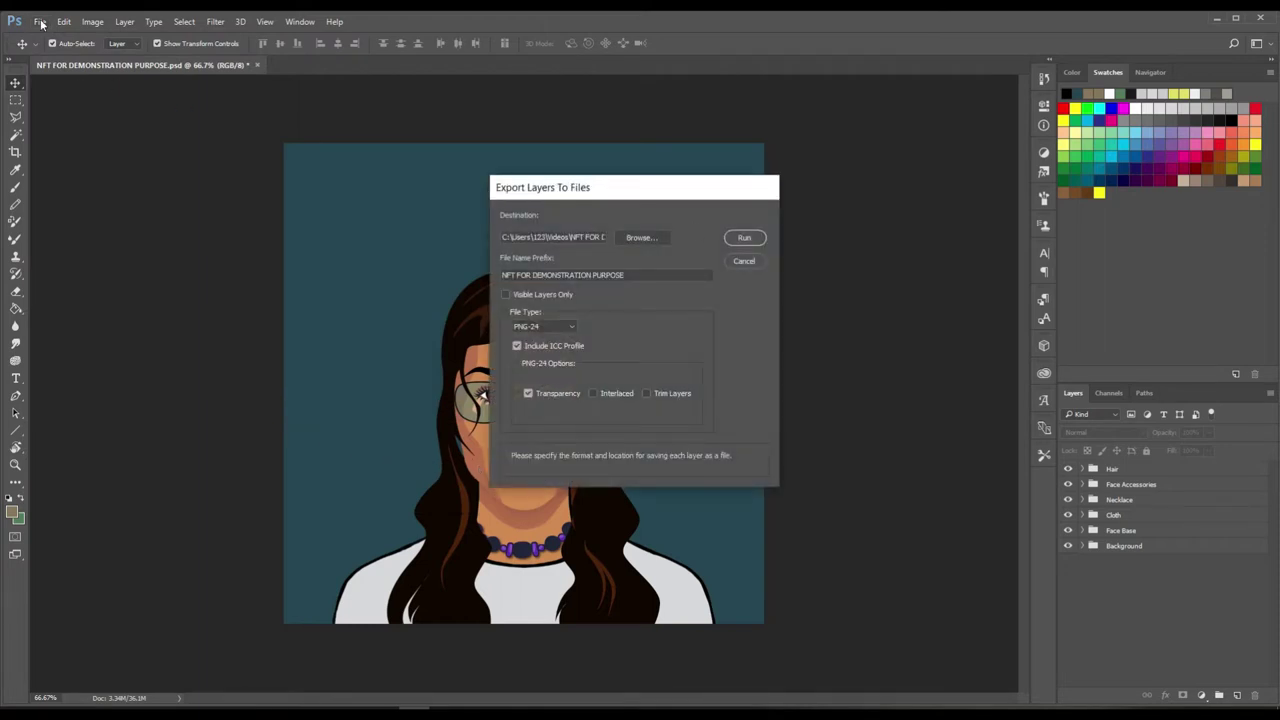
left_click(632, 275)
key("ctrl+a")
key("BackSpace")
- Set the export destination to the LAYERS DEMO folder inside NFT FOR DEMONSTRATION USE
left_click(642, 237)
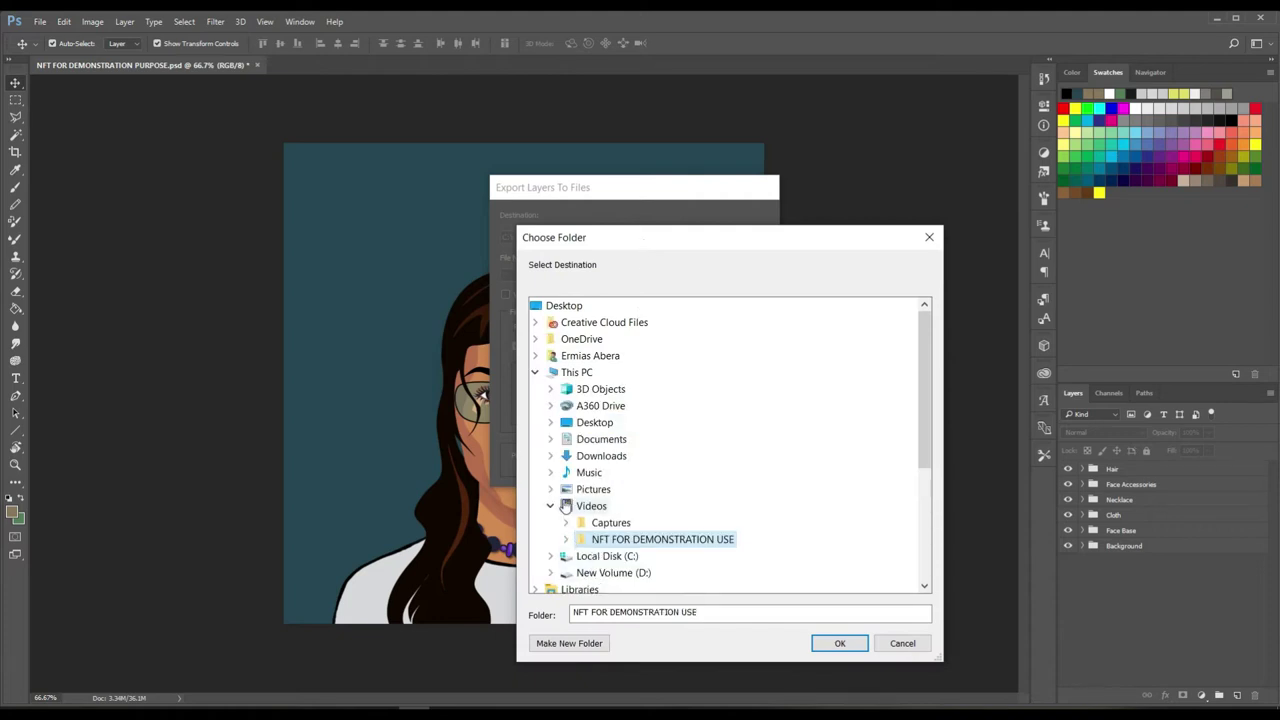
left_click(566, 539)
left_click(640, 572)
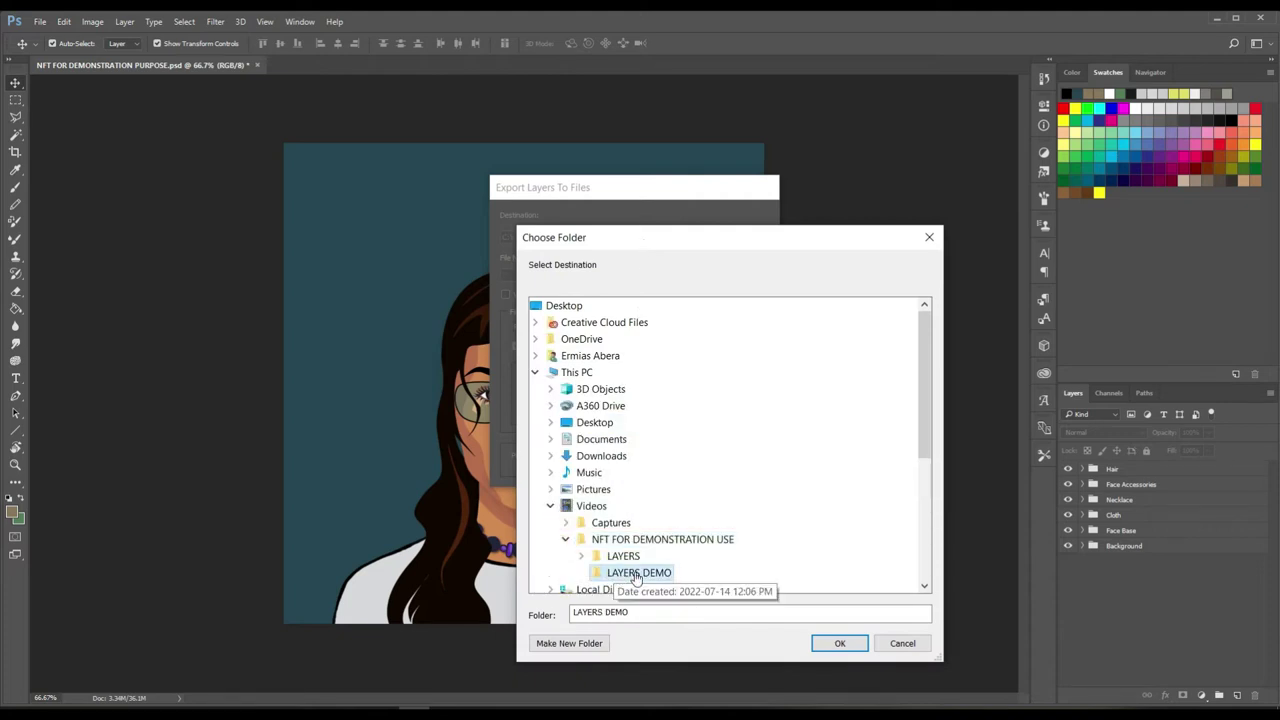
left_click(836, 643)
- Export all layers as PNG-24 files with transparency enabled and dismiss the completion message
left_click(546, 327)
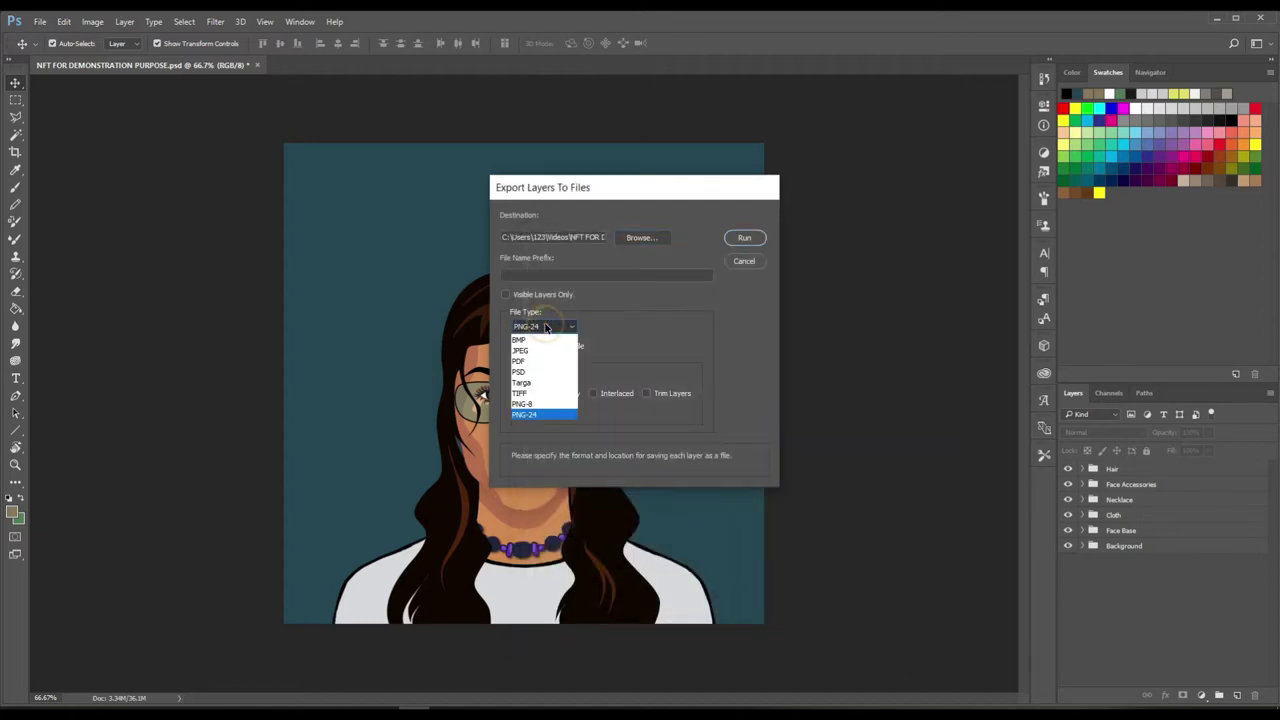
left_click(544, 330)
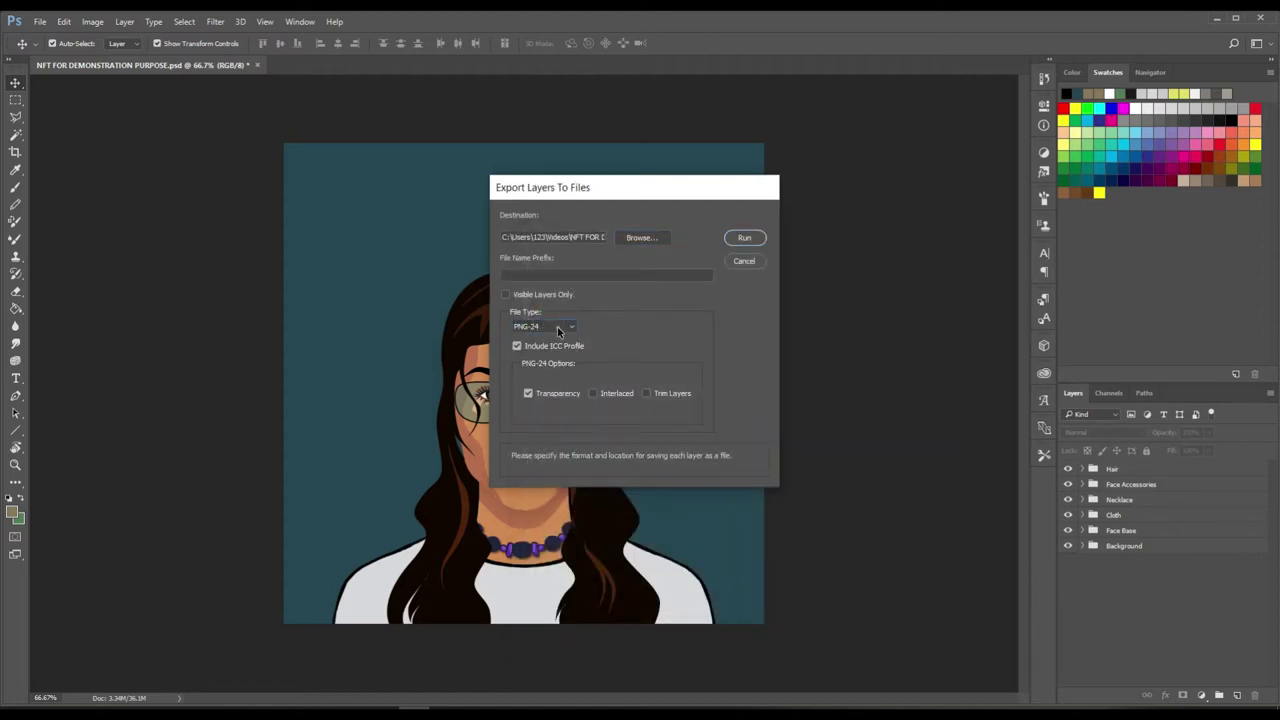
double_click(533, 395)
left_click(666, 189)
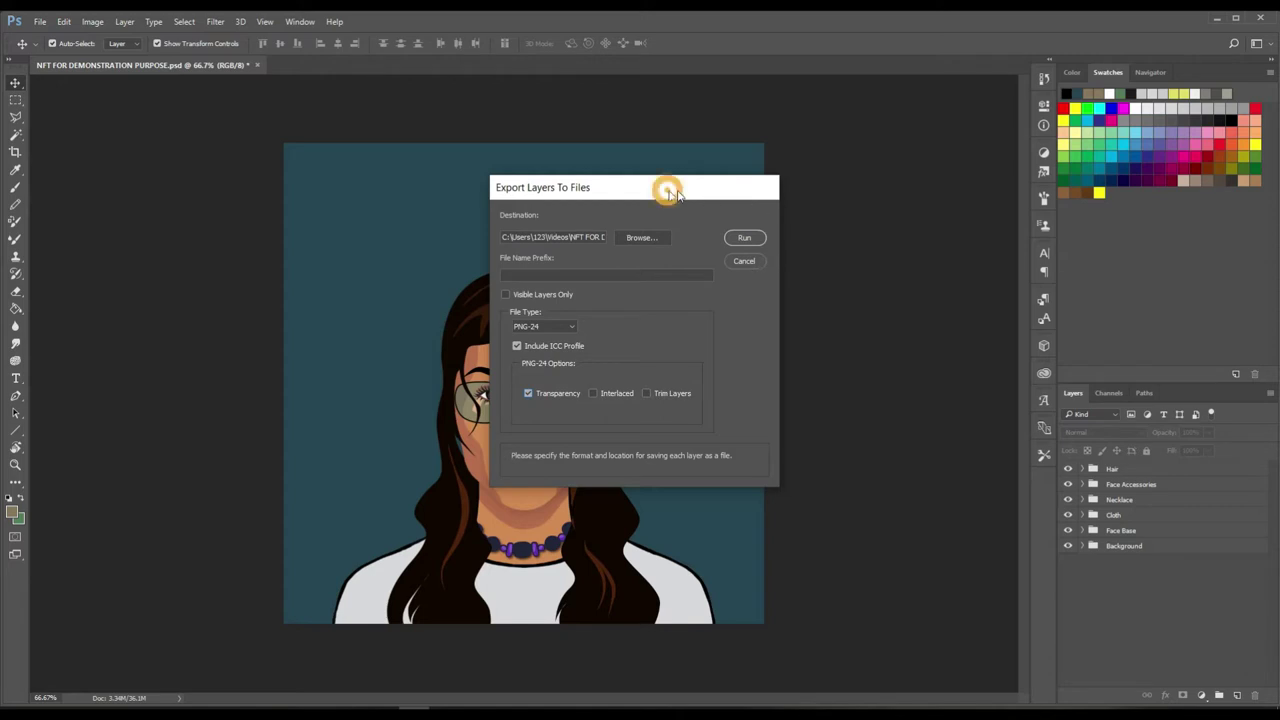
left_click(760, 241)
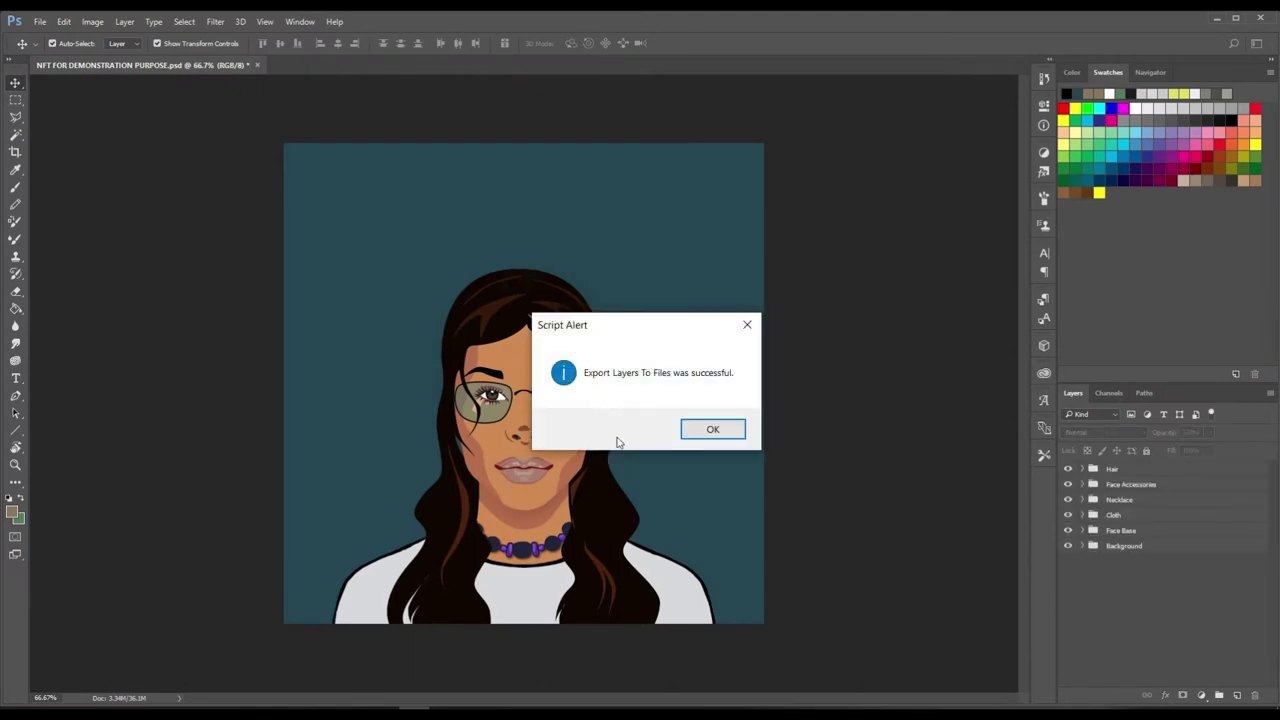
left_click(713, 431)
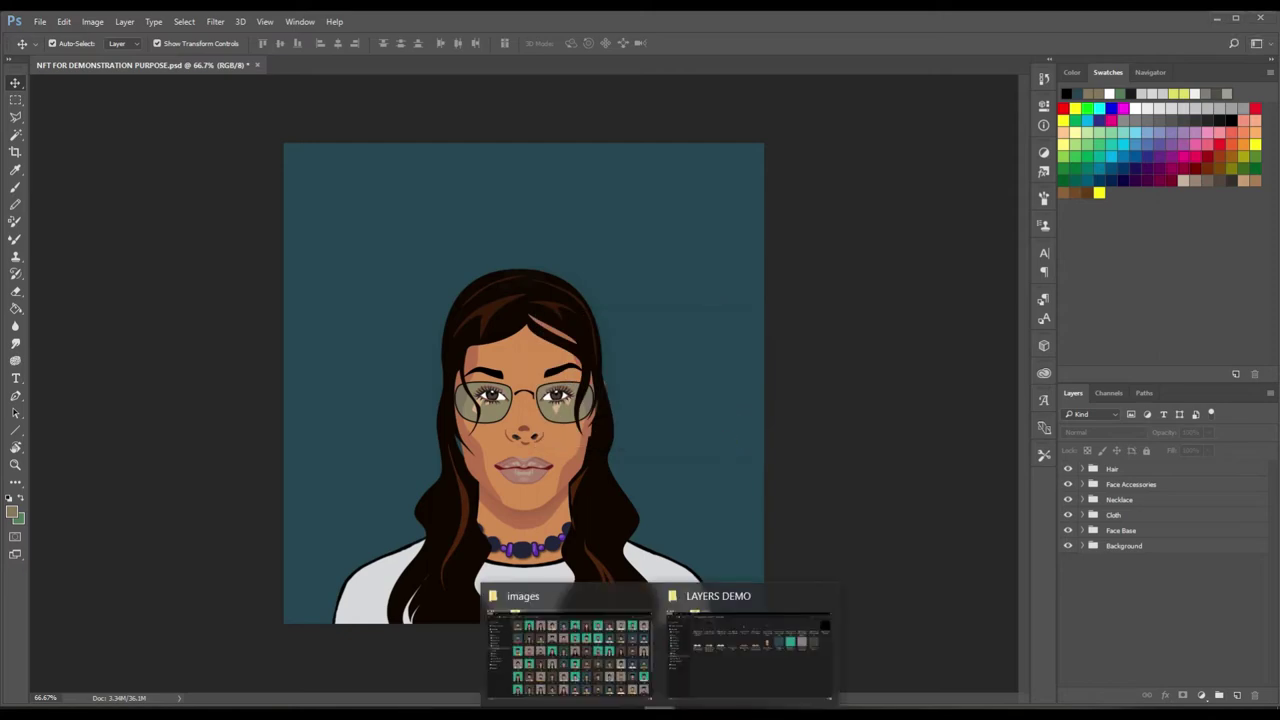
- Switch to the LAYERS DEMO folder in File Explorer and examine the exported layer images and their file names
key("alt+Tab")
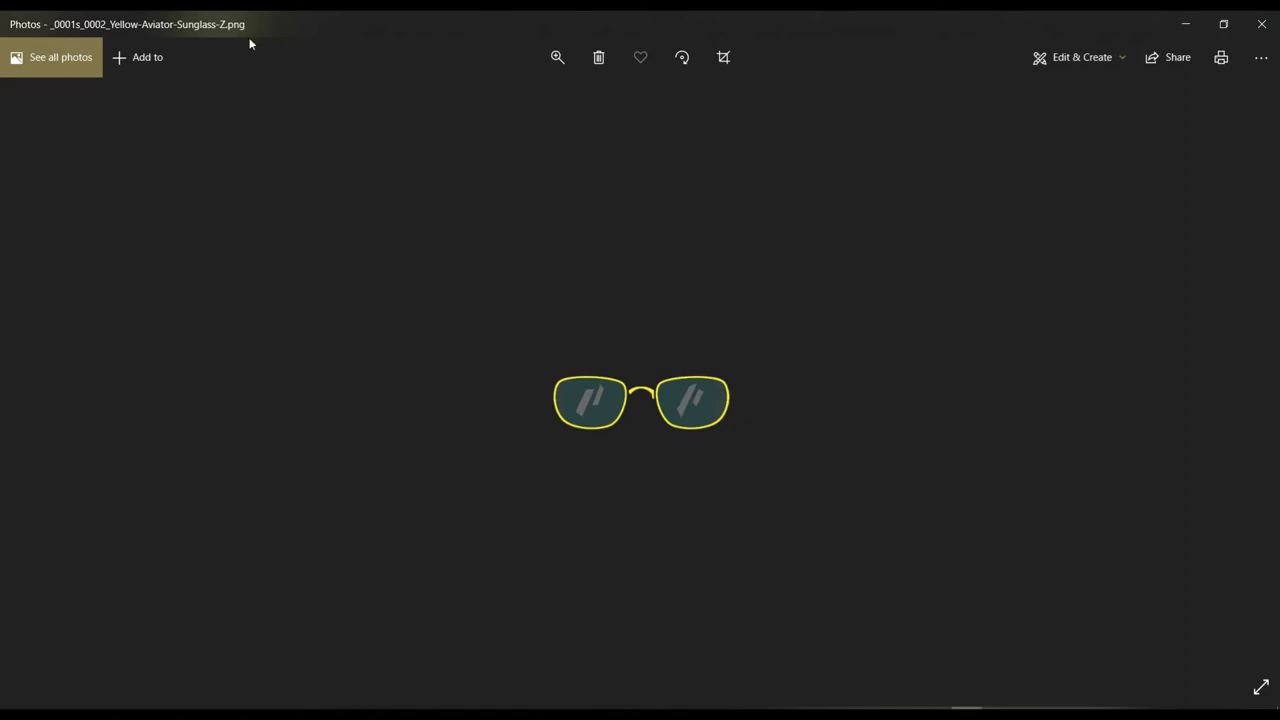
left_click(1262, 26)
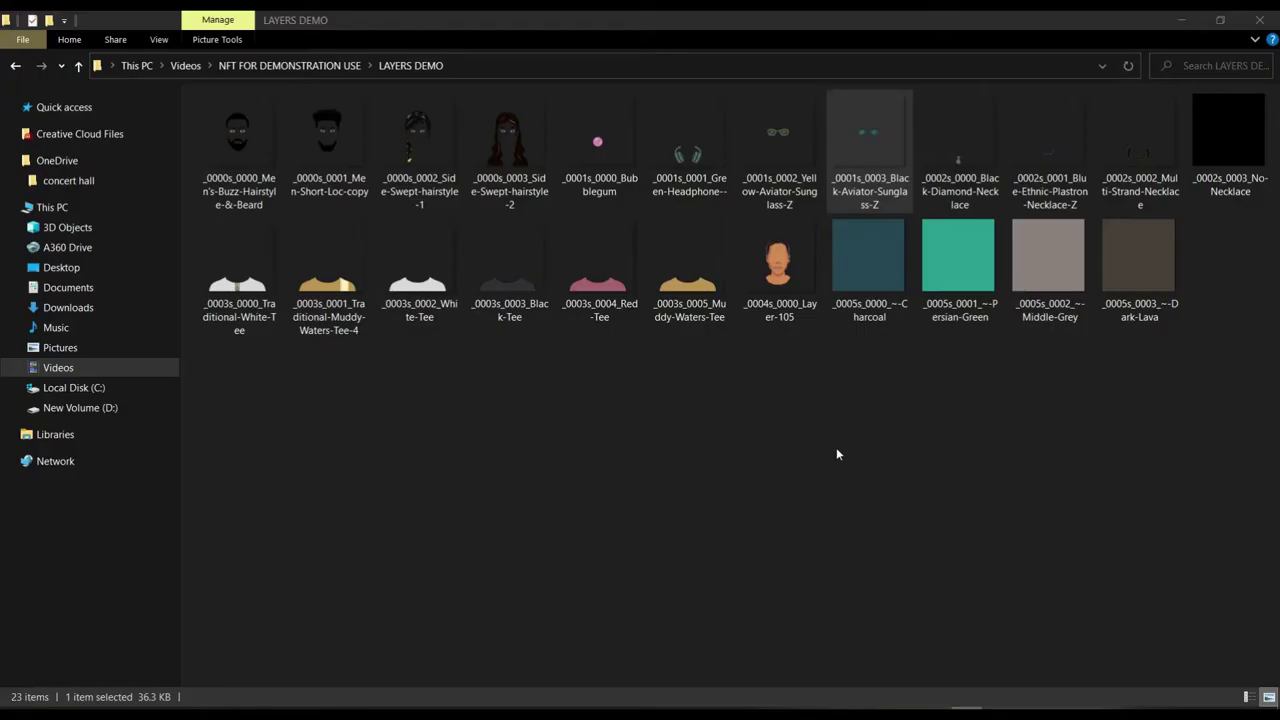
left_click(837, 454)
left_click(768, 314)
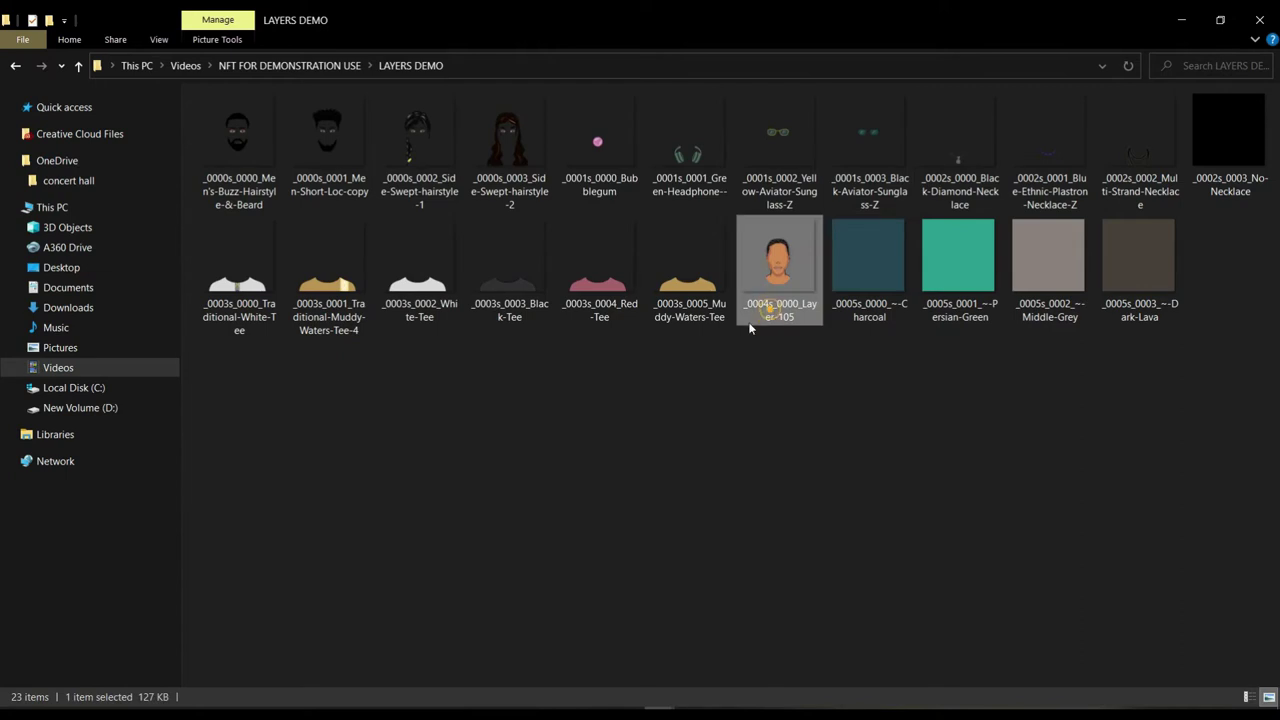
left_click(770, 310)
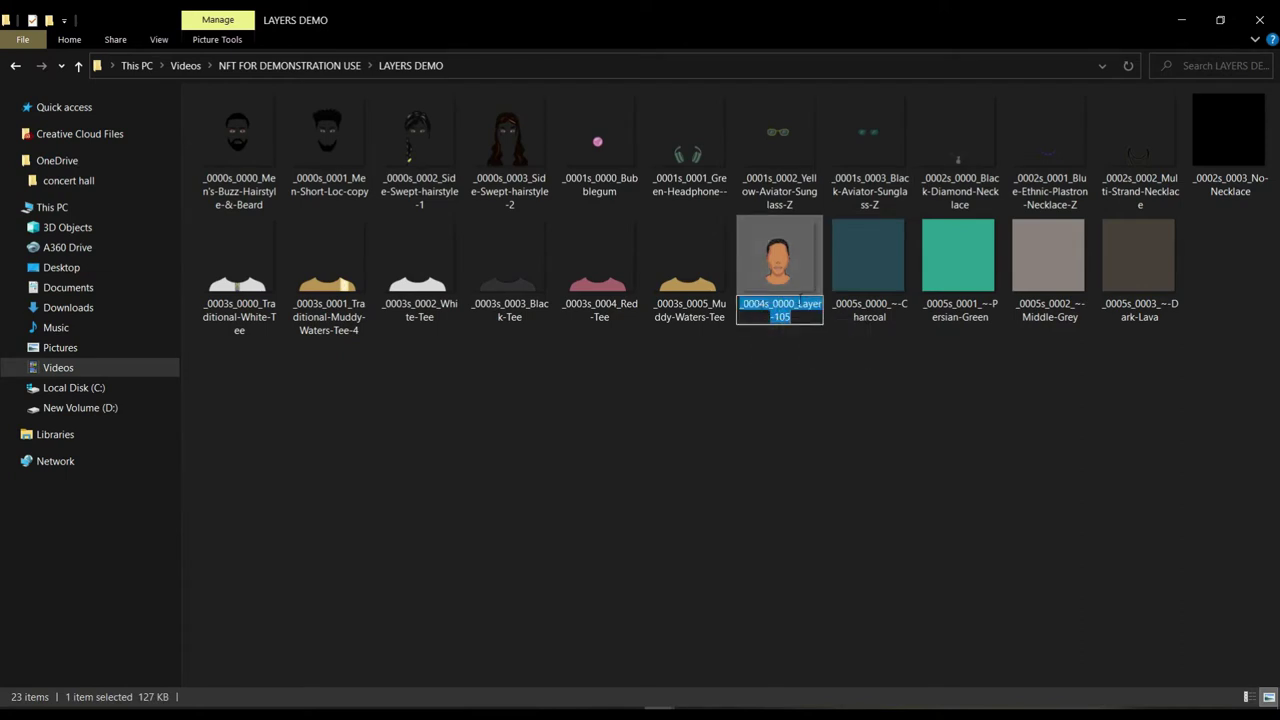
left_click_drag(800, 303, 718, 310)
left_click(812, 385)
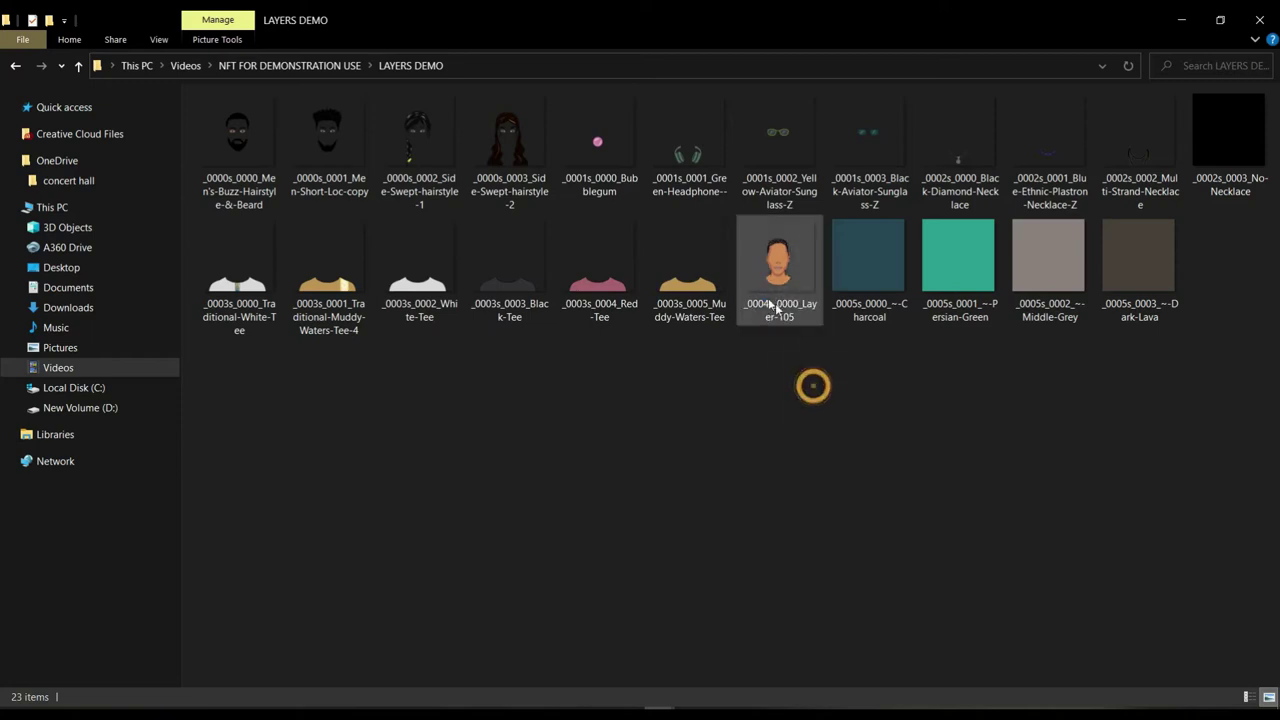
left_click(698, 310)
left_click(765, 416)
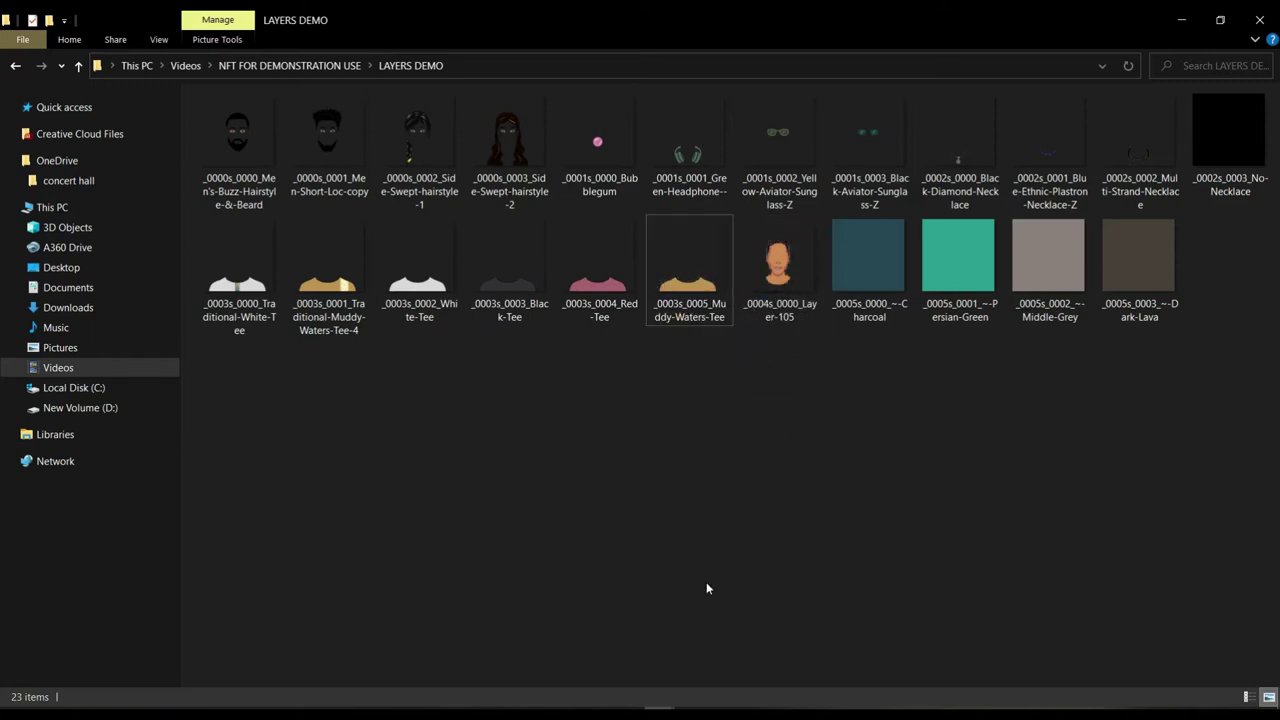
- Review the layer groups in Photoshop, examine the matching trait folders inside LAYERS in File Explorer, and open the BG folder
left_click(414, 707)
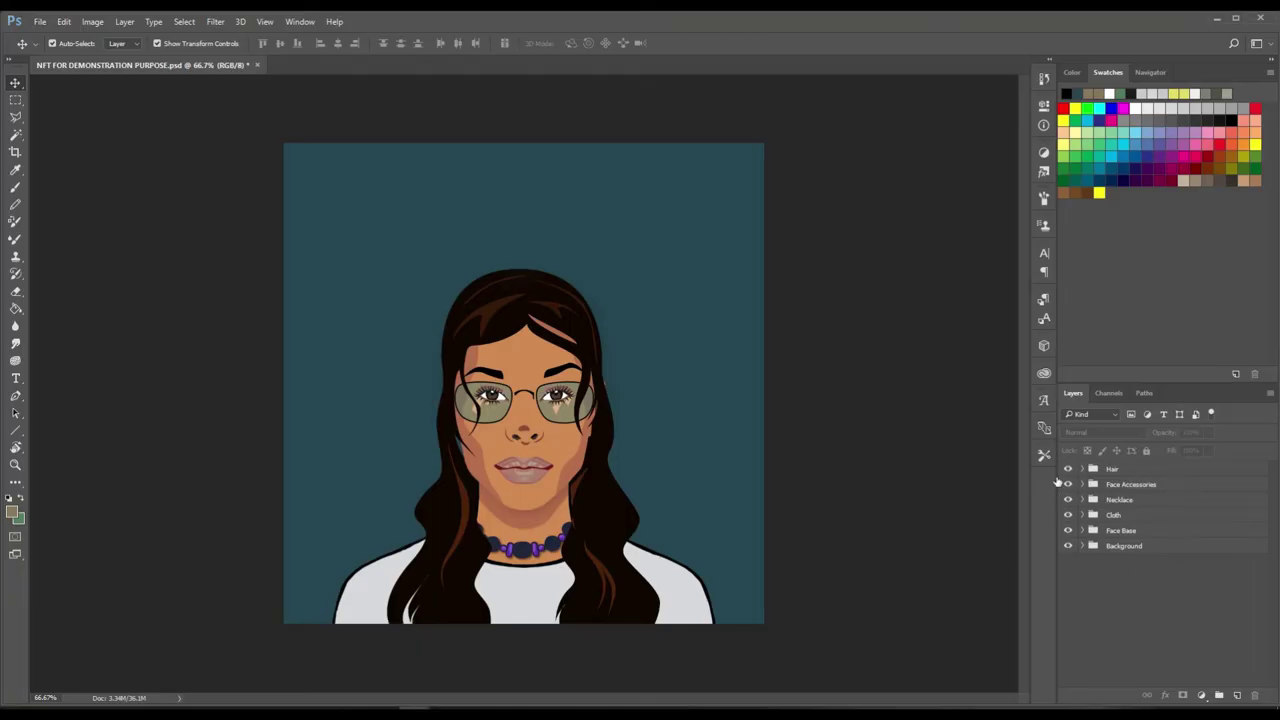
left_click(1092, 546)
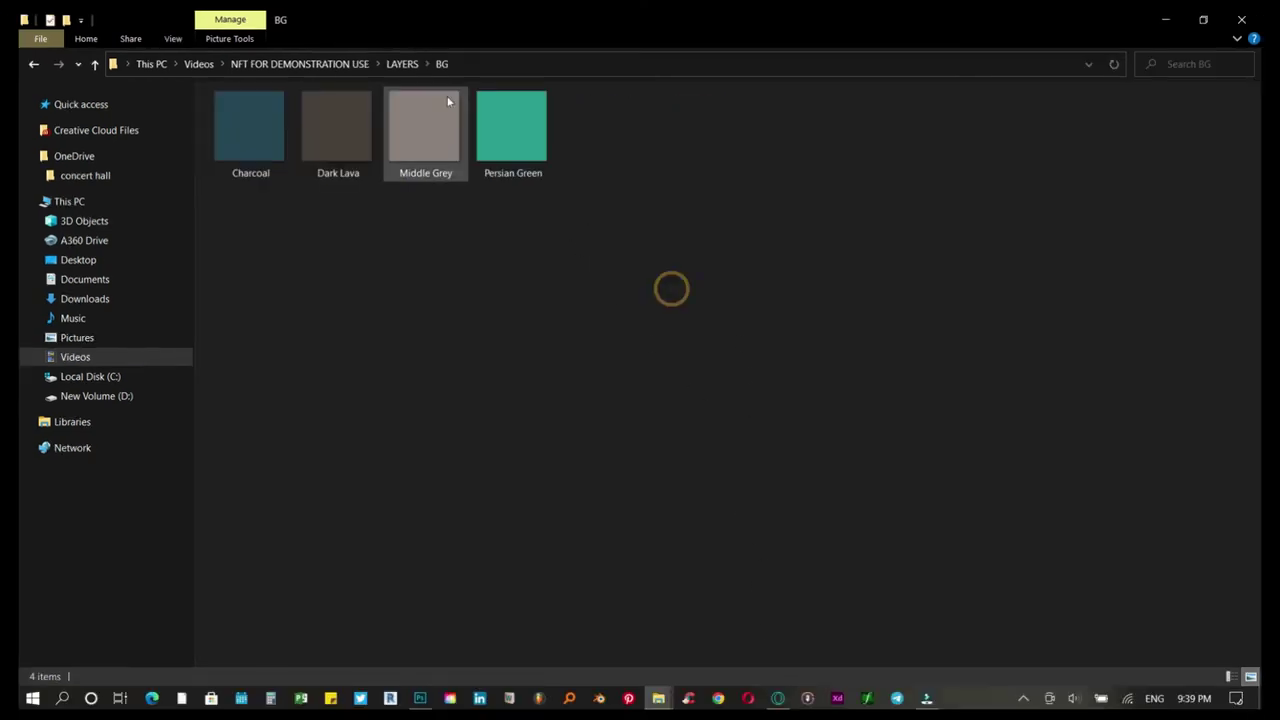
left_click(396, 65)
left_click(675, 291)
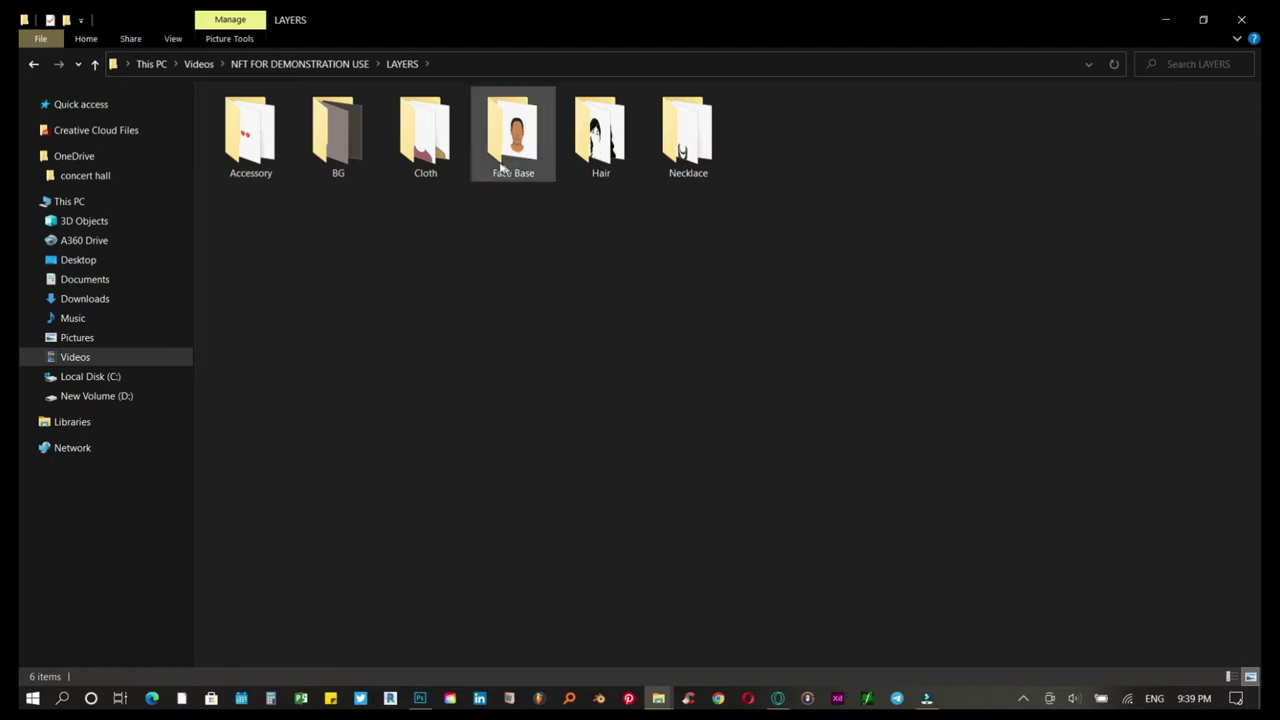
left_click(348, 140)
double_click(349, 140)
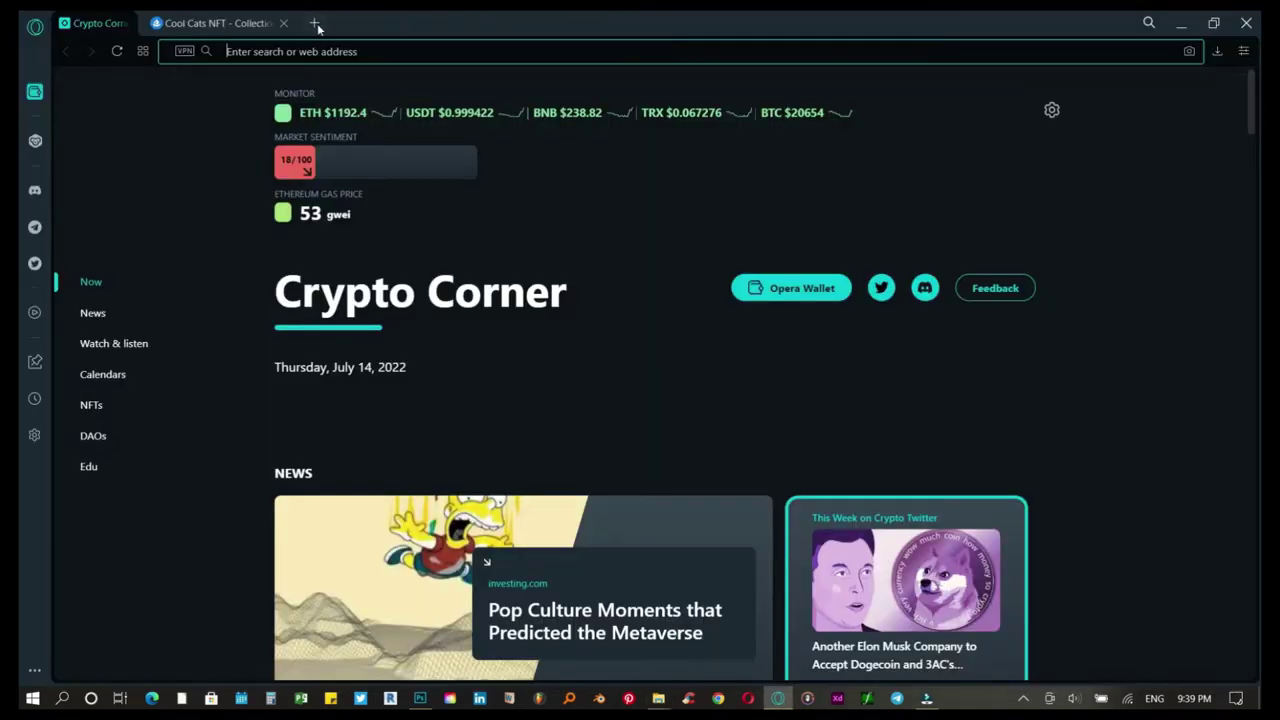
- In the Opera browser, open genfty.com in a new tab and start making an NFT collection
left_click(315, 23)
type("genfty.com")
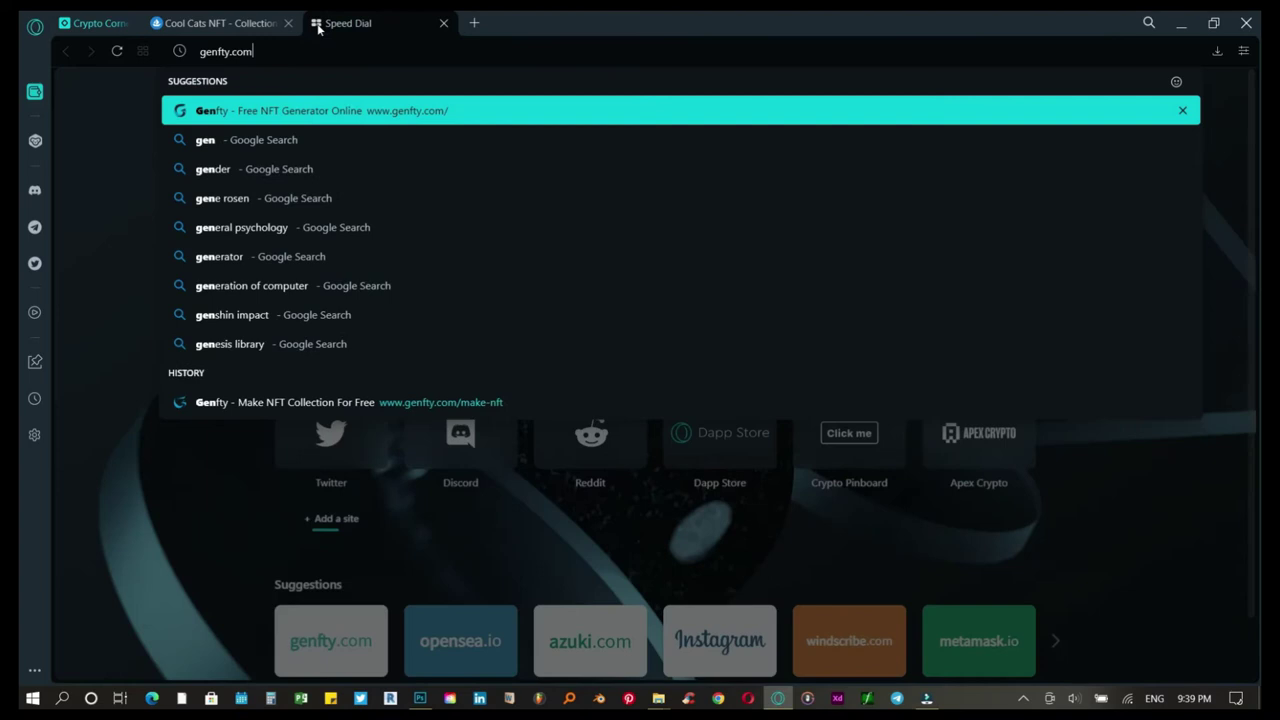
key("Return")
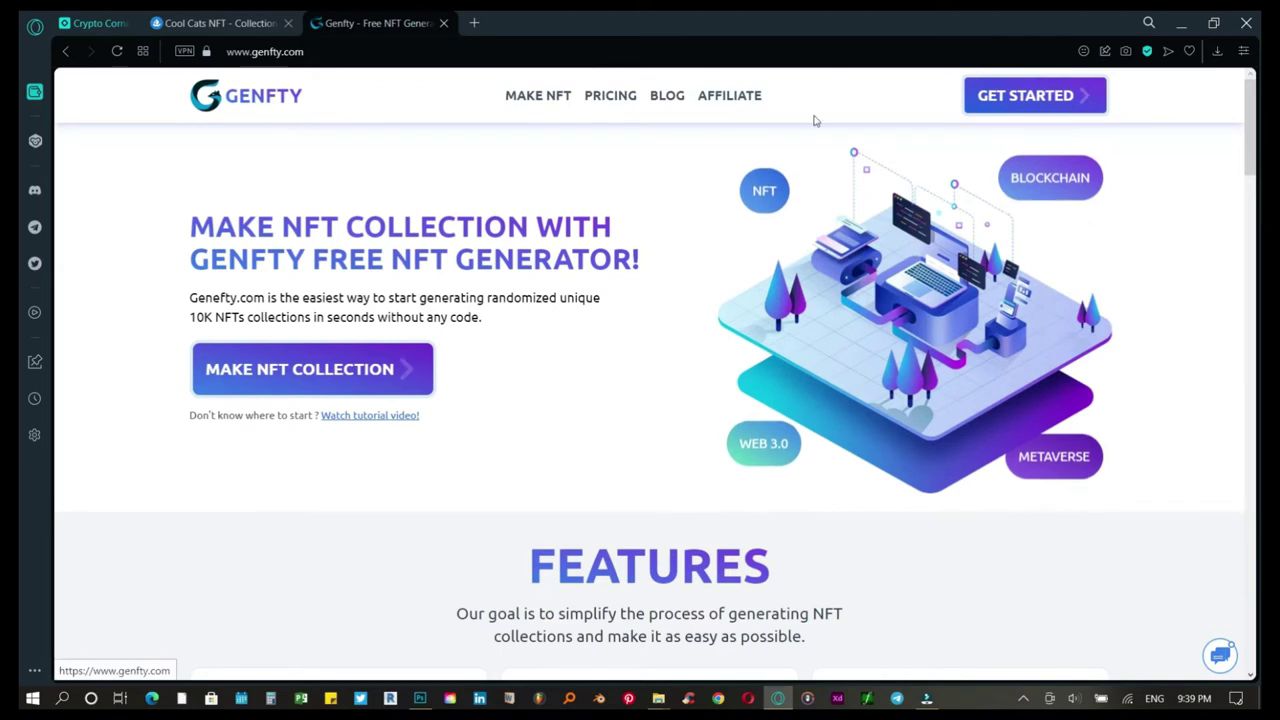
left_click(312, 369)
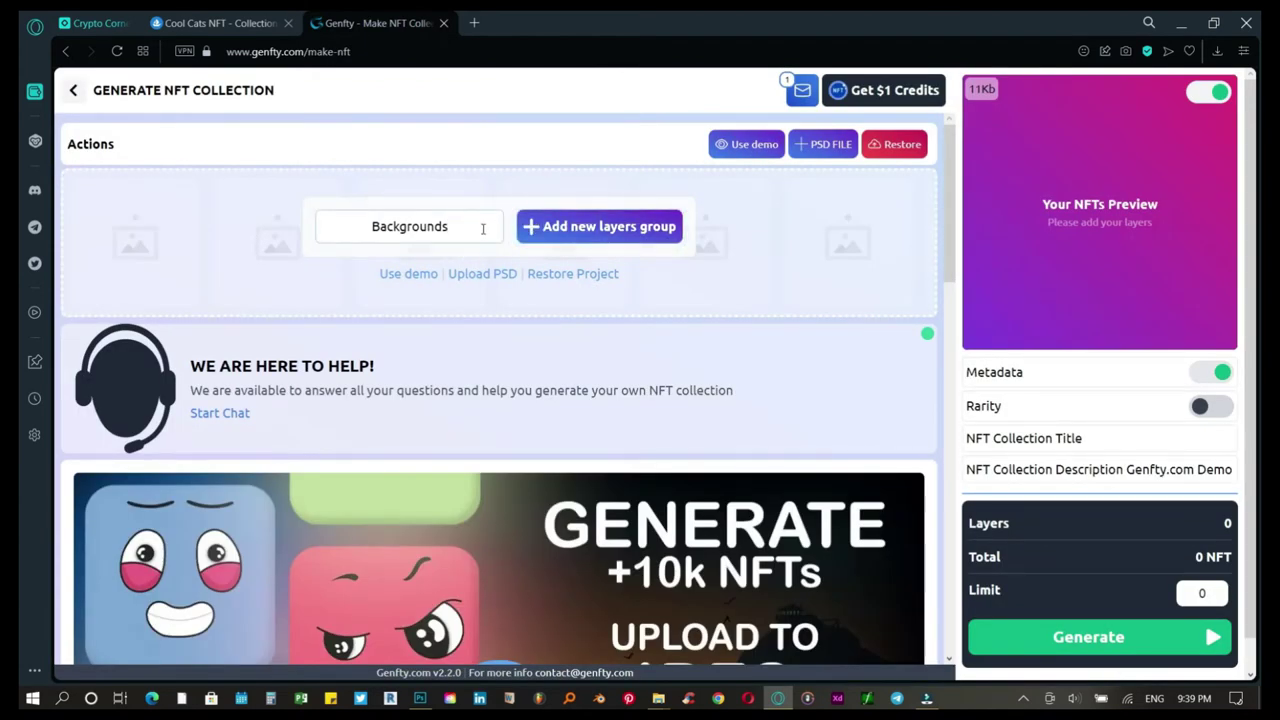
- Add a Backgrounds layers group and upload the Charcoal, Dark Lava, Middle Grey and Persian Green images from the BG folder
left_click(580, 232)
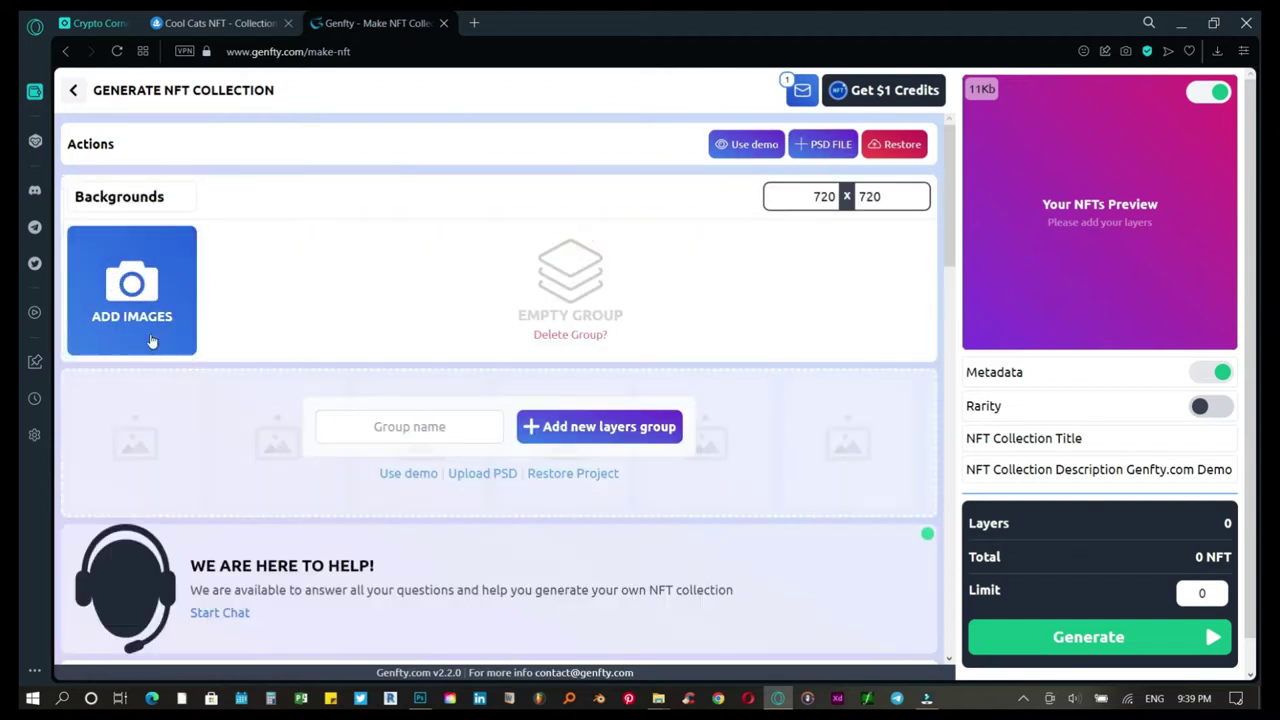
left_click(119, 293)
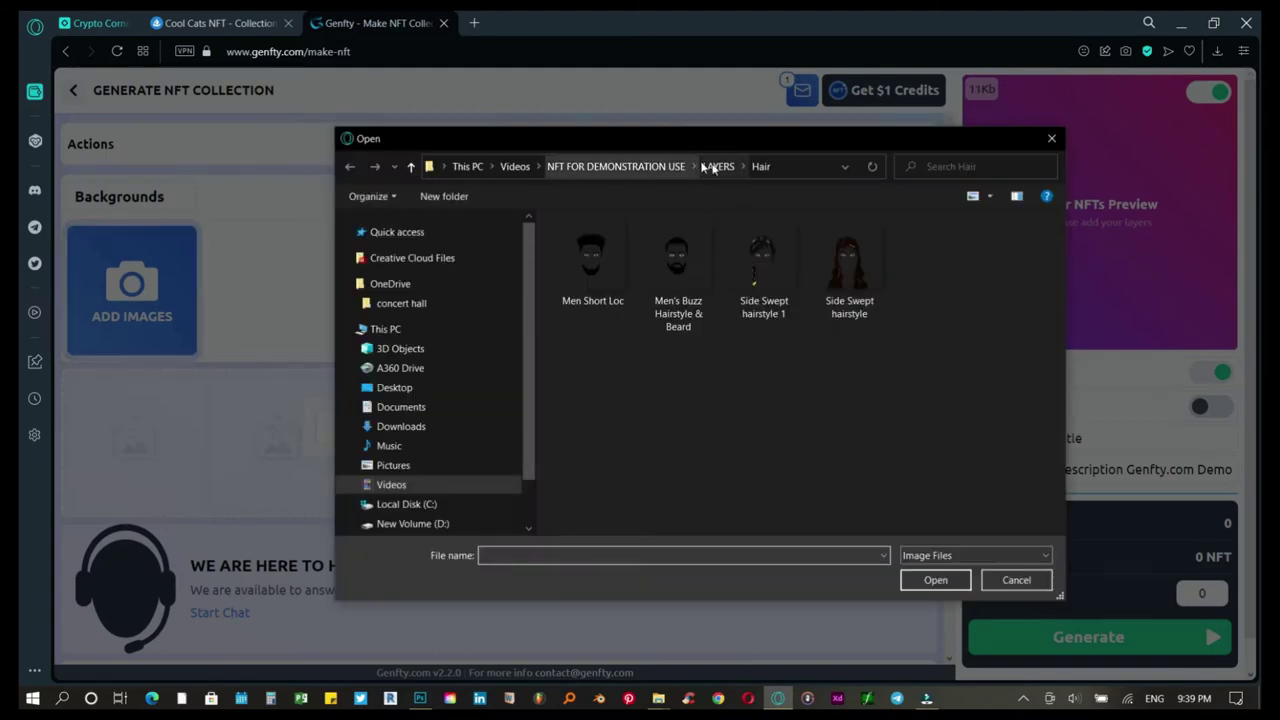
left_click(717, 166)
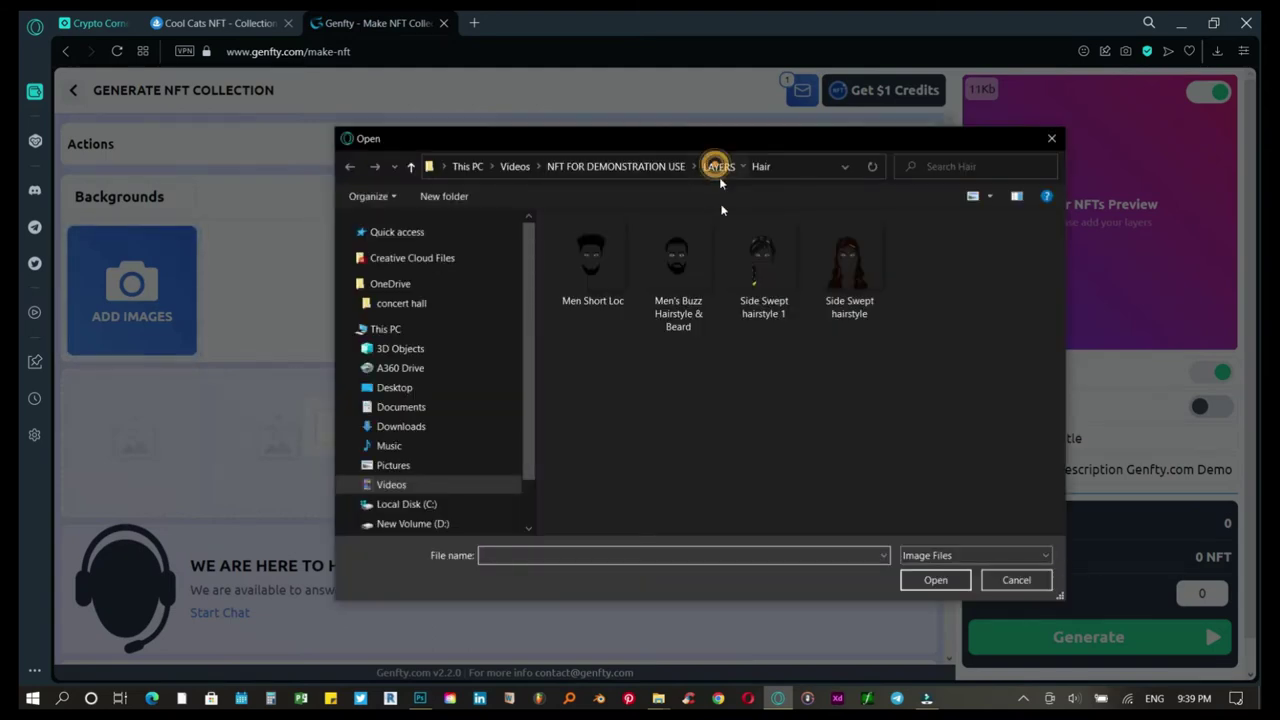
double_click(677, 255)
left_click_drag(929, 325, 580, 258)
left_click(935, 580)
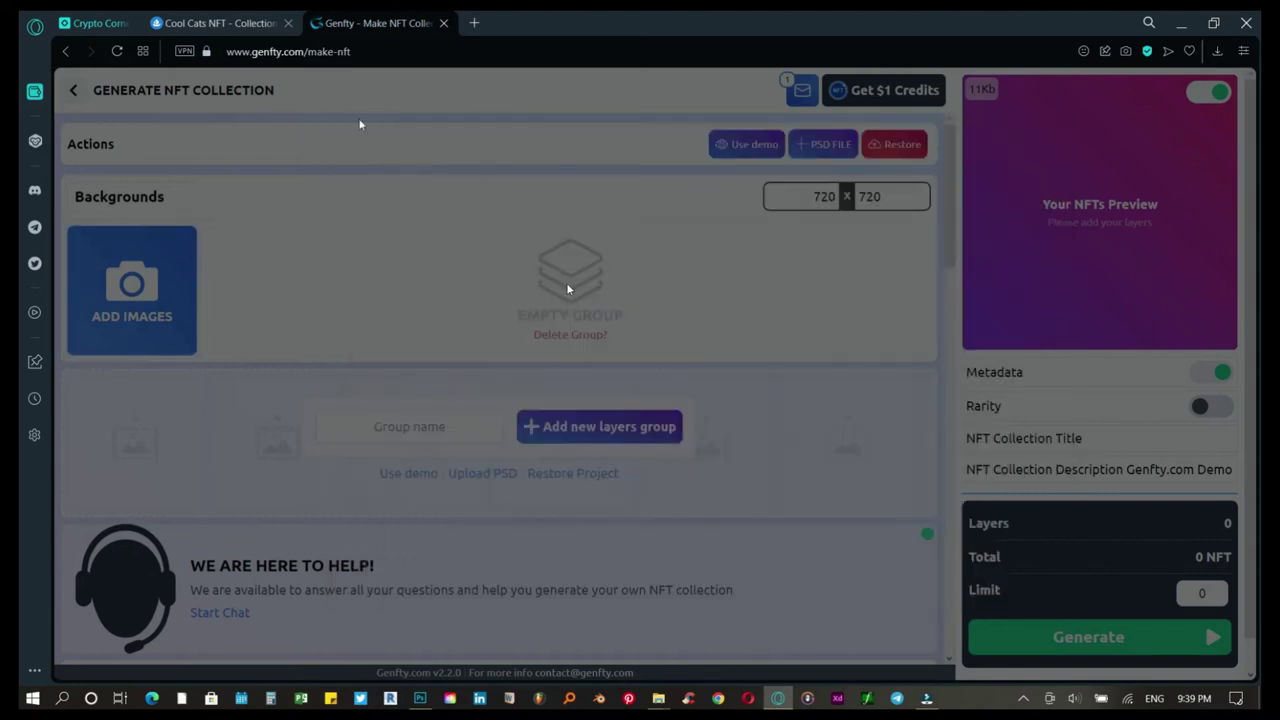
- Add a Face Base layers group and upload the Face Base image from the Face Base folder inside LAYERS
left_click(378, 450)
type("Face Base")
key("Return")
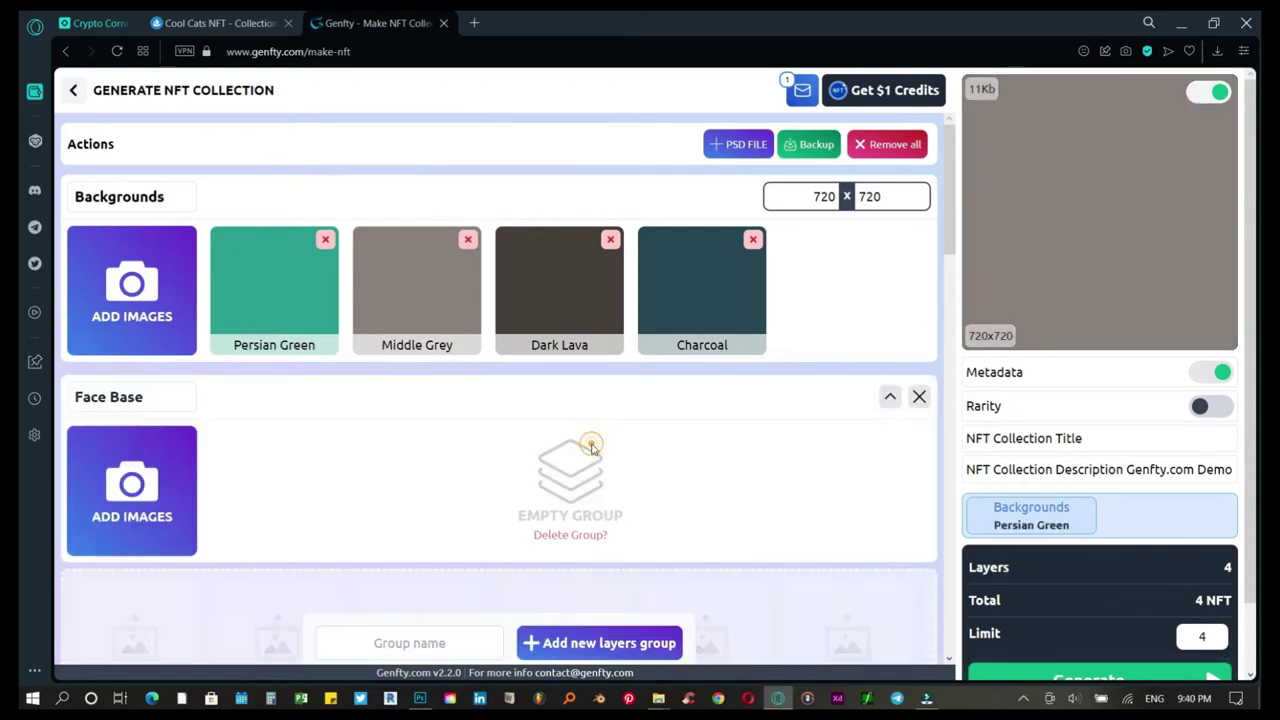
left_click(185, 487)
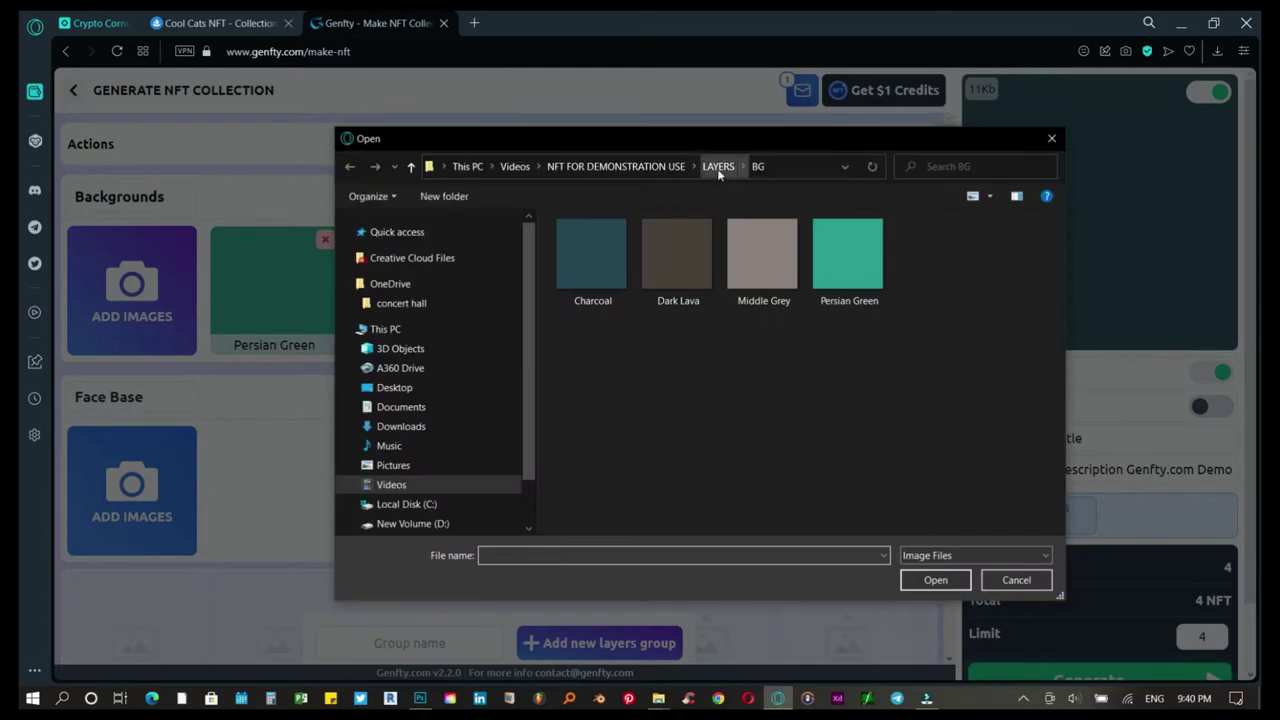
left_click(718, 168)
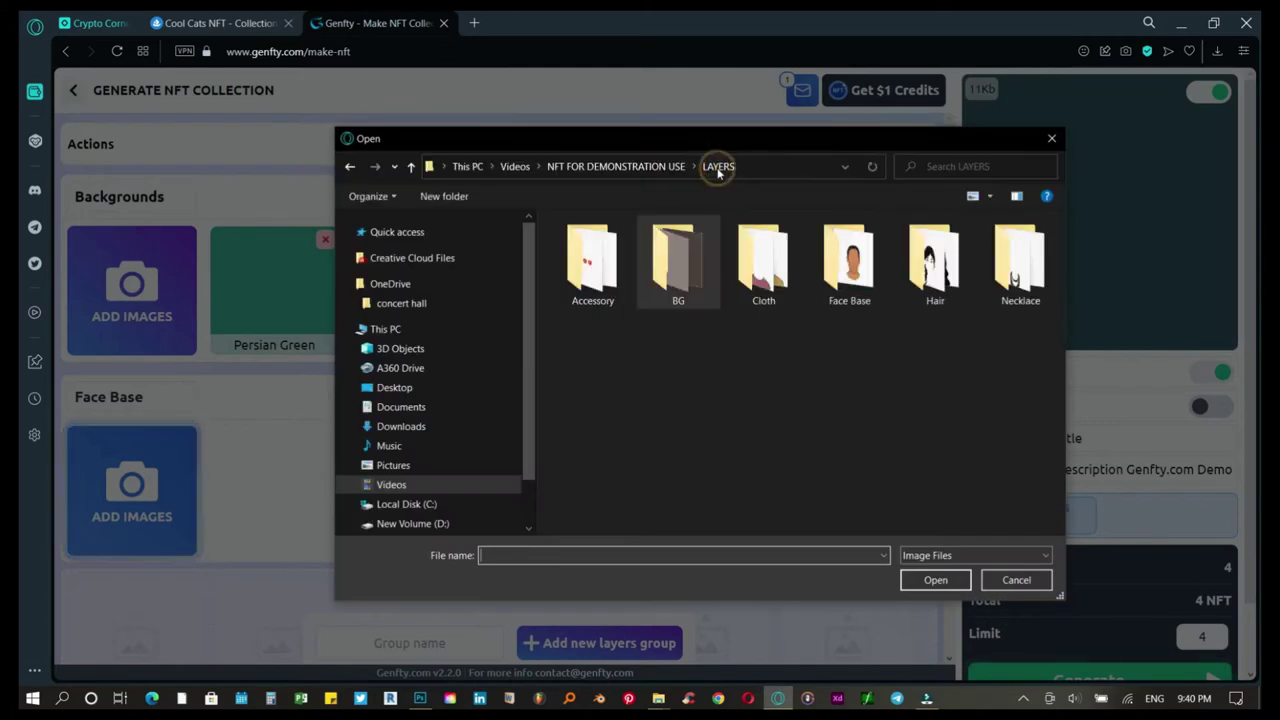
double_click(849, 258)
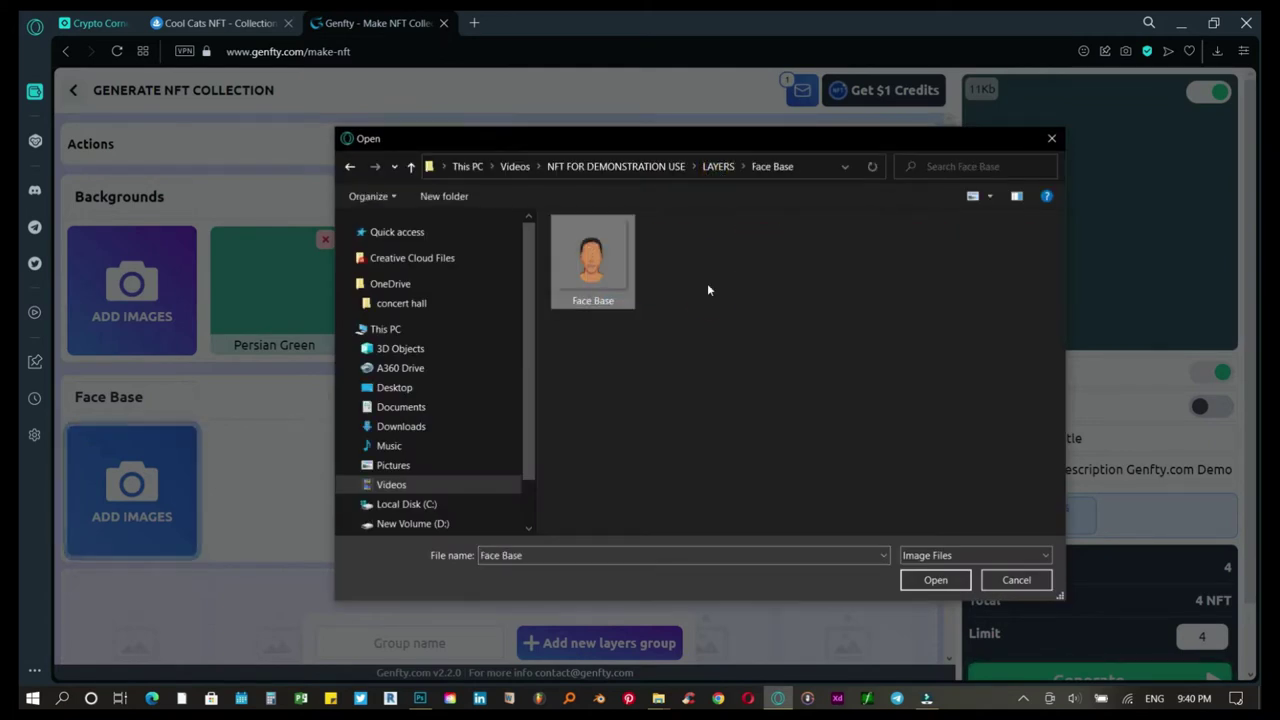
left_click(930, 578)
- Add a Cloth layers group and upload all six tee images from the Cloth folder
scroll(435, 460, "down", 2)
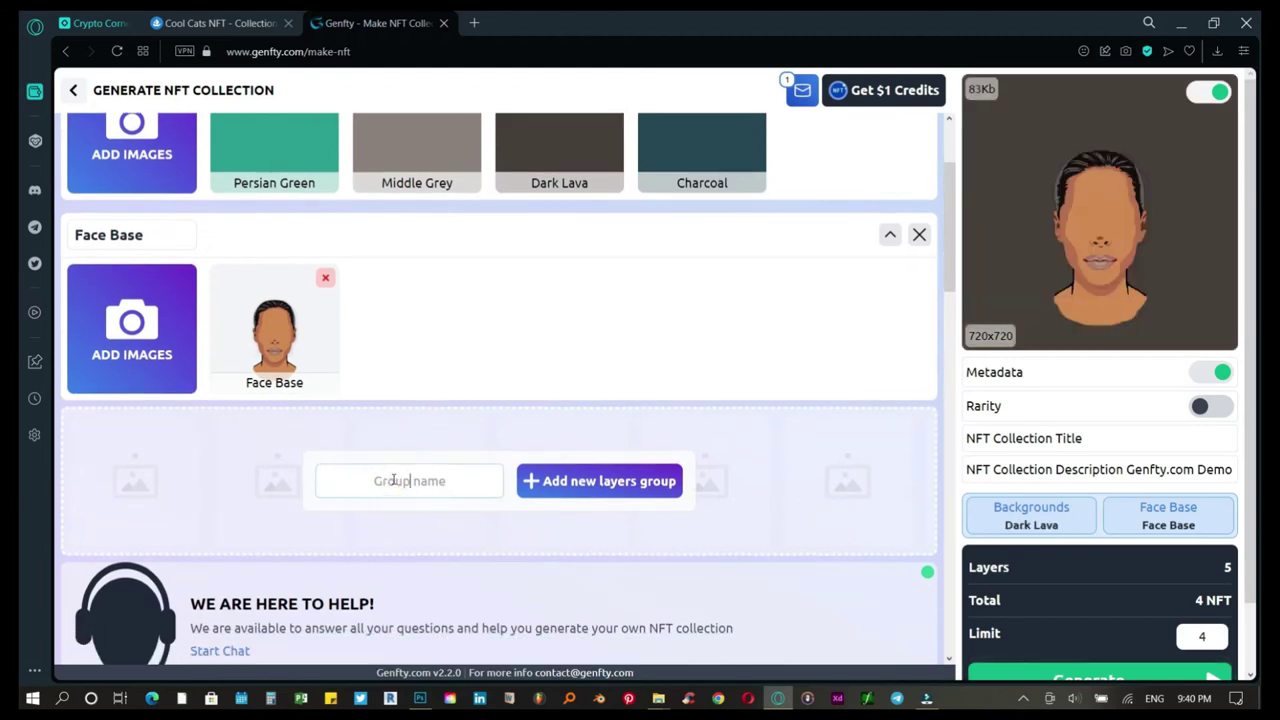
type("Cloth")
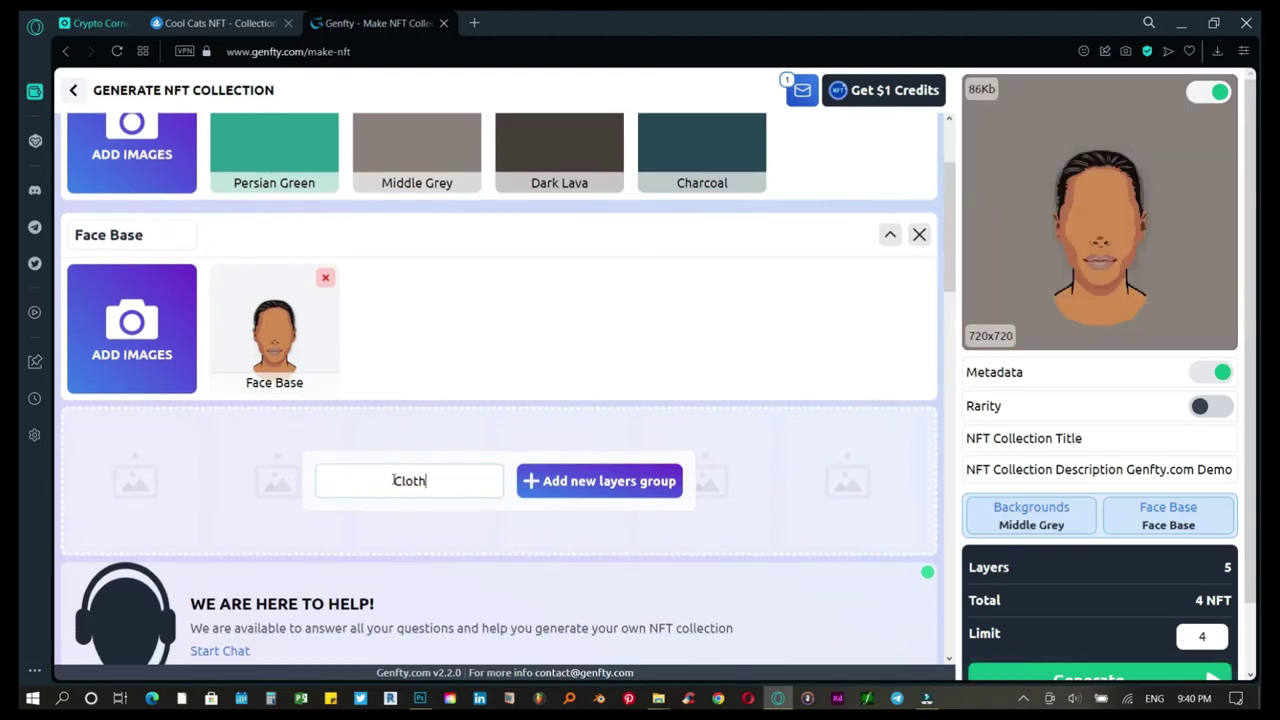
left_click(582, 481)
left_click(115, 512)
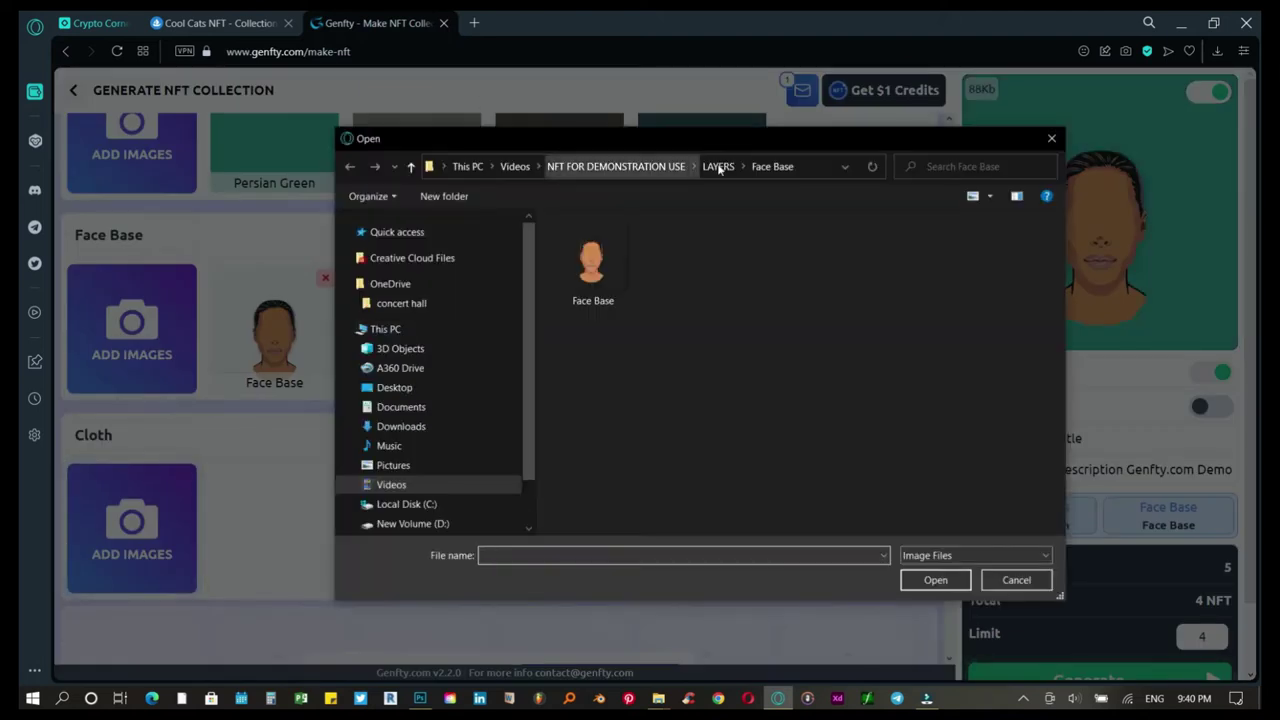
left_click(718, 166)
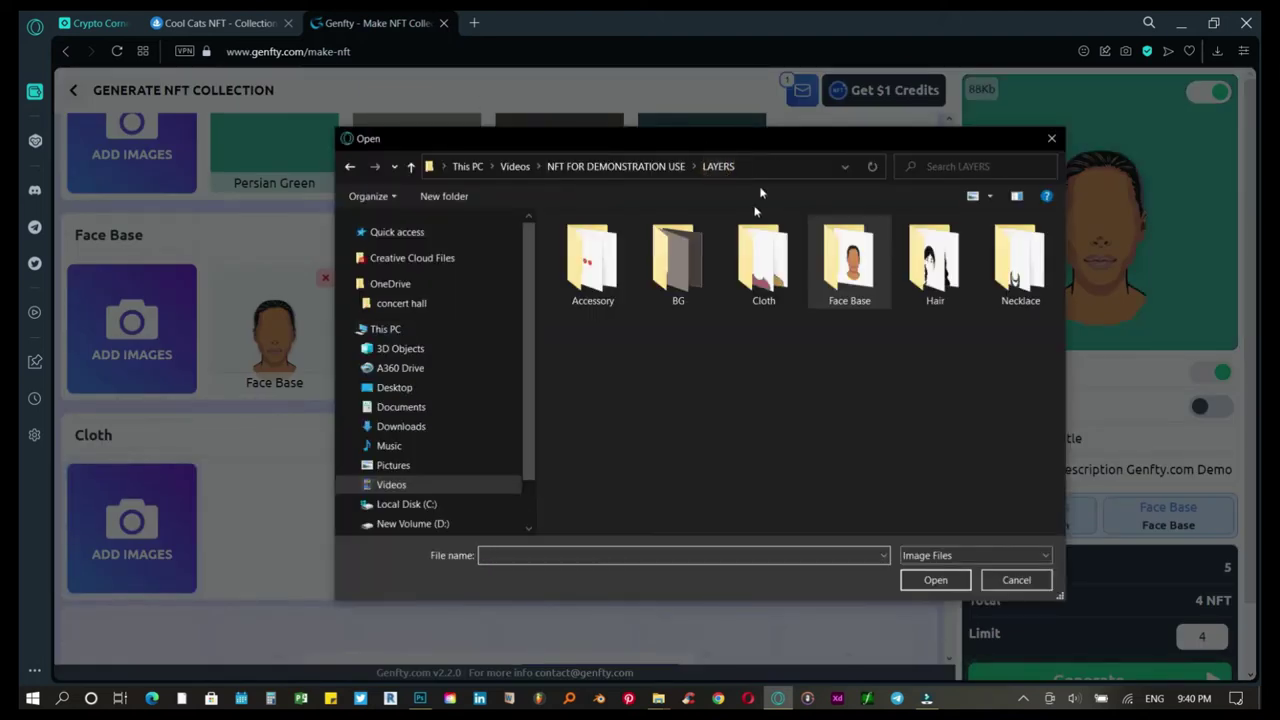
double_click(776, 298)
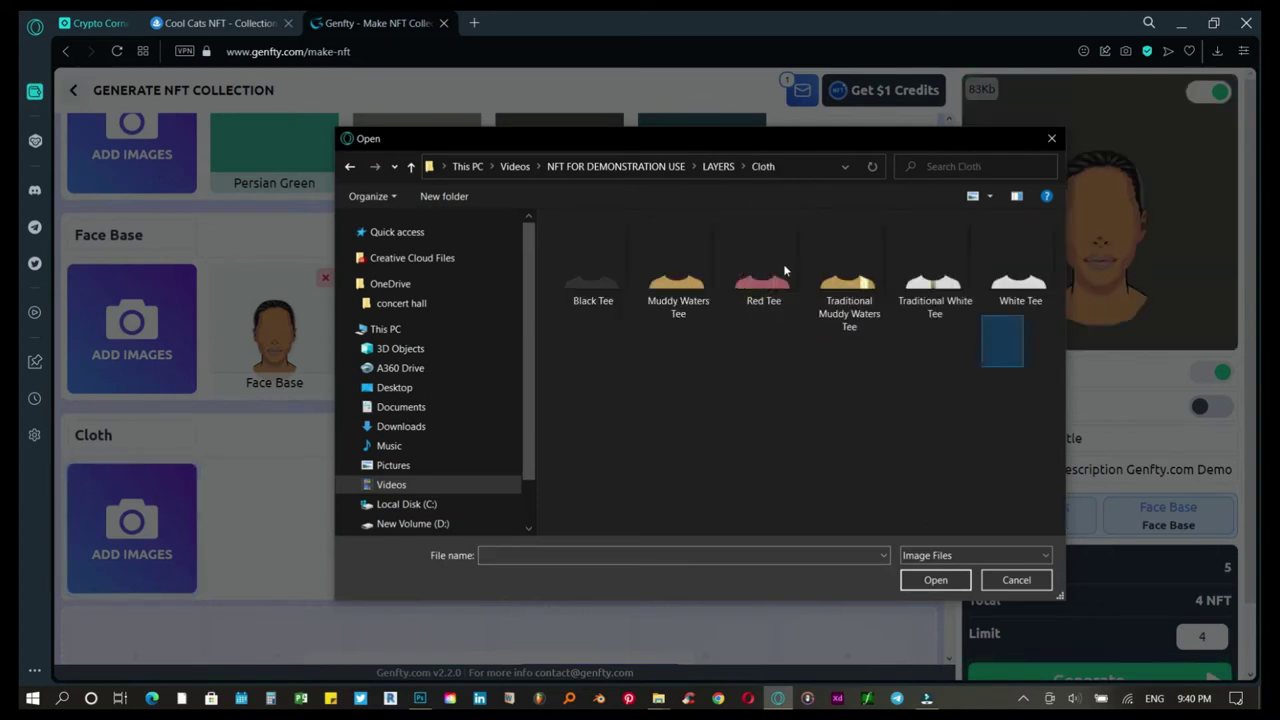
key("ctrl+a")
left_click(926, 585)
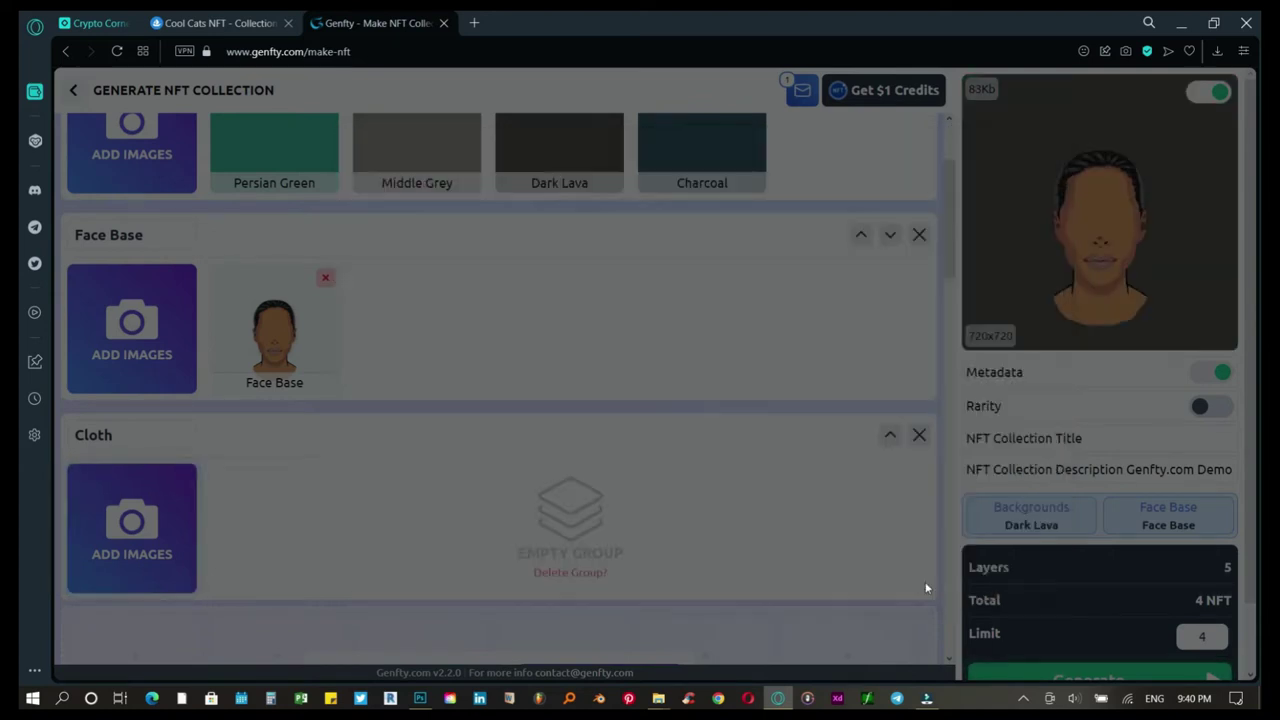
- Add a Necklace layers group and upload all four necklace images, including No Necklace, from the Necklace folder
scroll(391, 438, "down", 3)
left_click(412, 448)
type("Necklace")
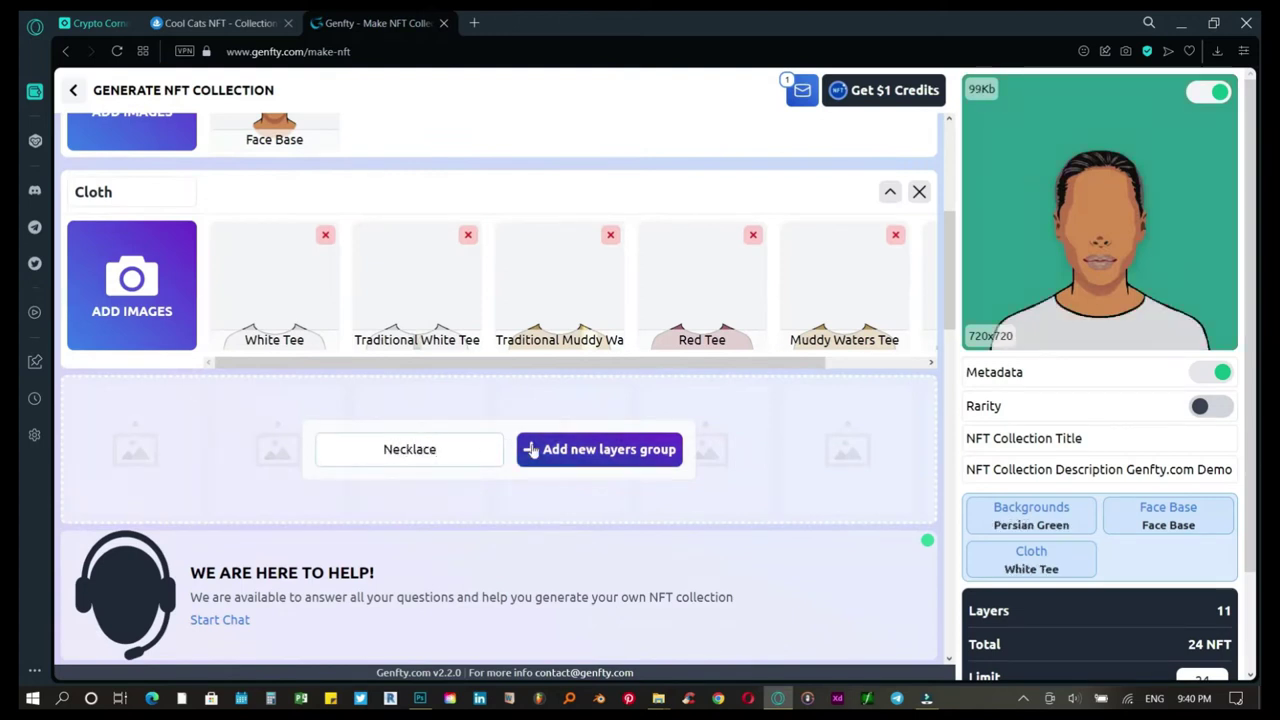
left_click(599, 449)
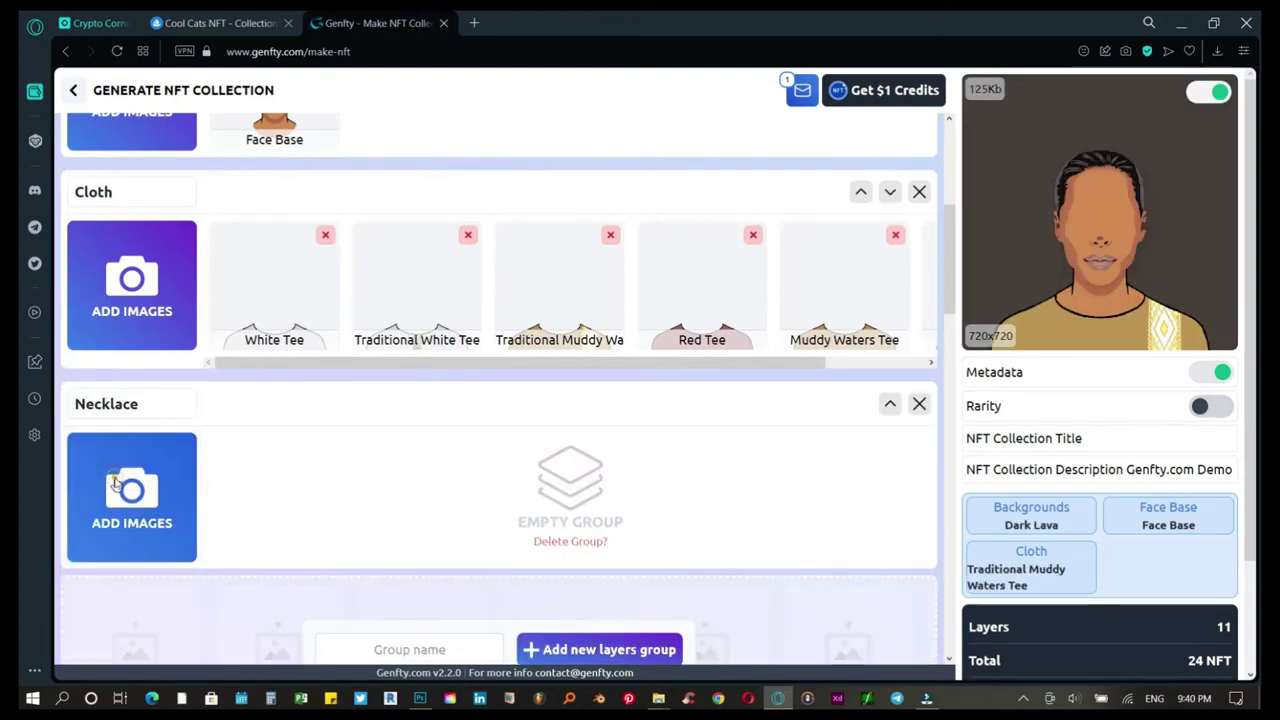
left_click(118, 480)
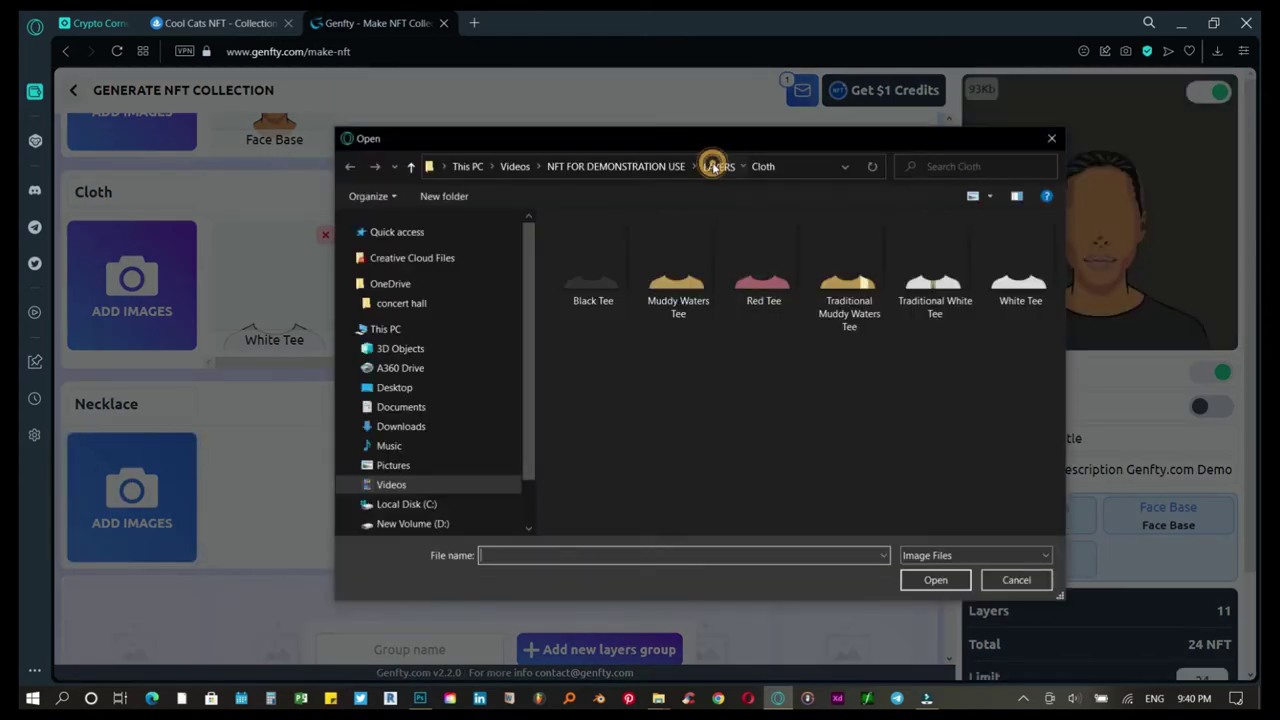
left_click(716, 169)
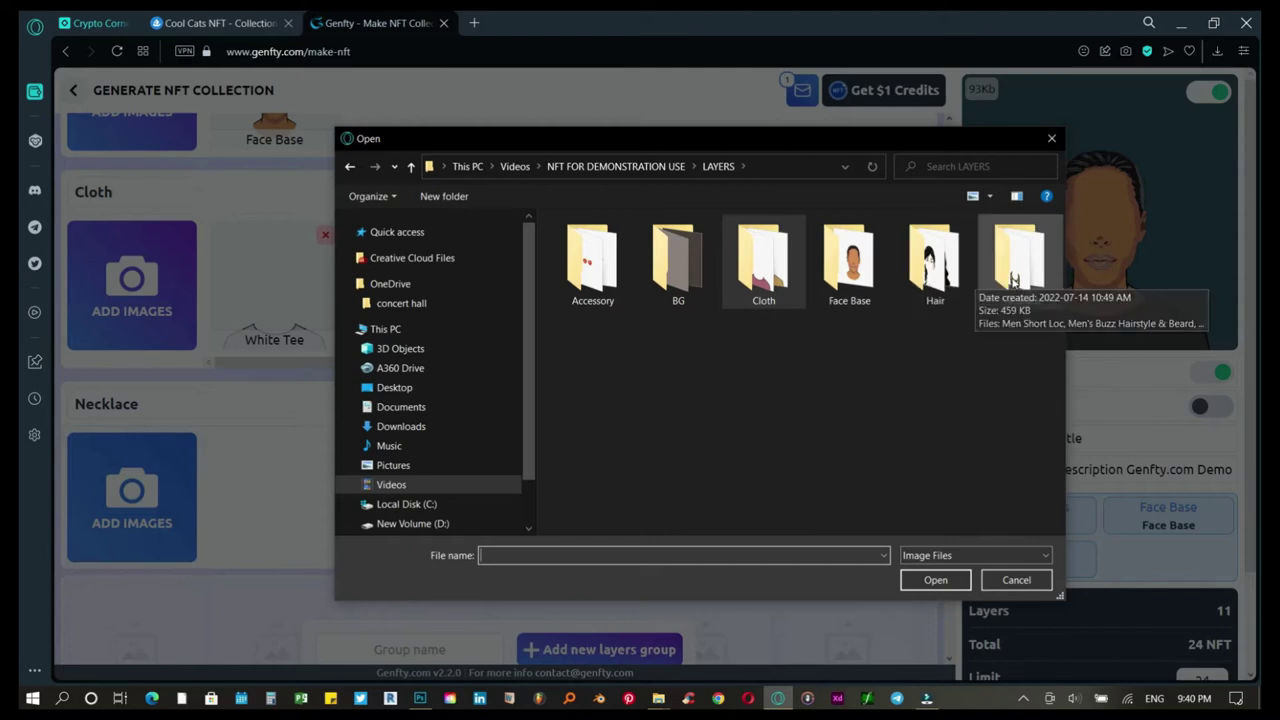
double_click(1020, 262)
key("ctrl+a")
left_click(928, 578)
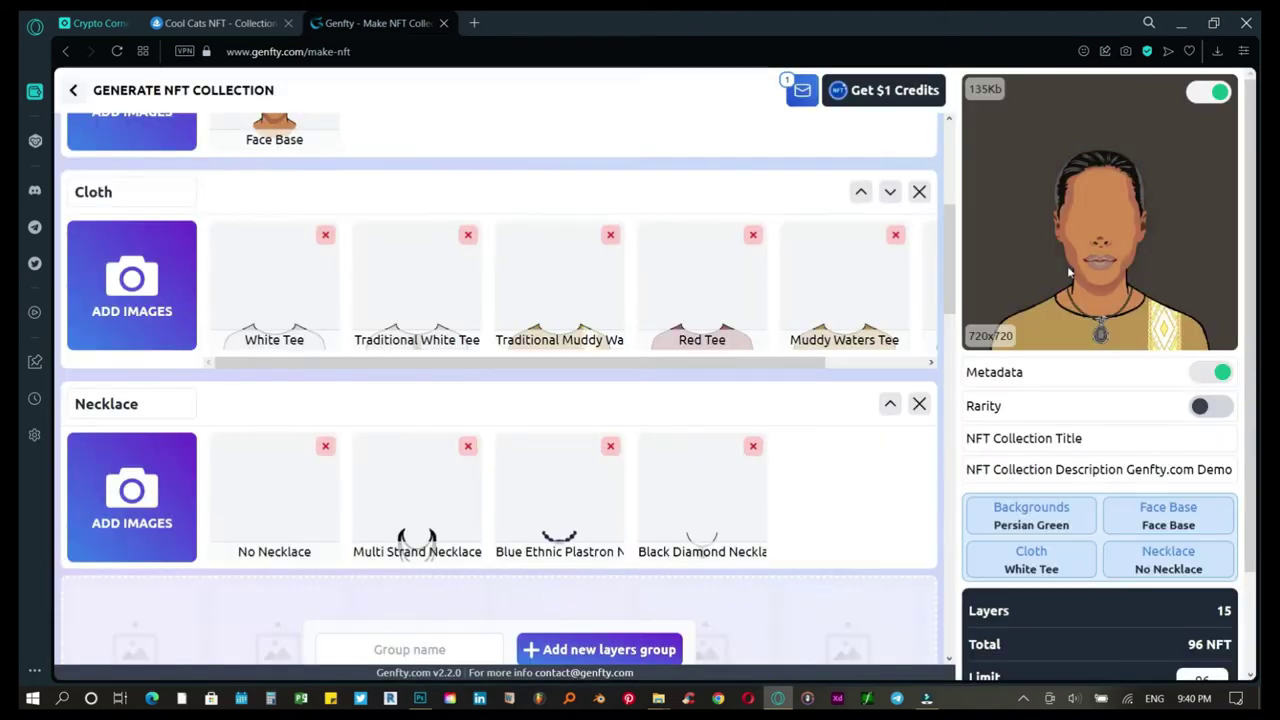
left_click(1100, 245)
left_click(1080, 236)
- Add a Hair layers group and upload the two Side Swept hairstyles, Men's Buzz Hairstyle & Beard and Men Short Loc from the Hair folder
scroll(384, 415, "down", 3)
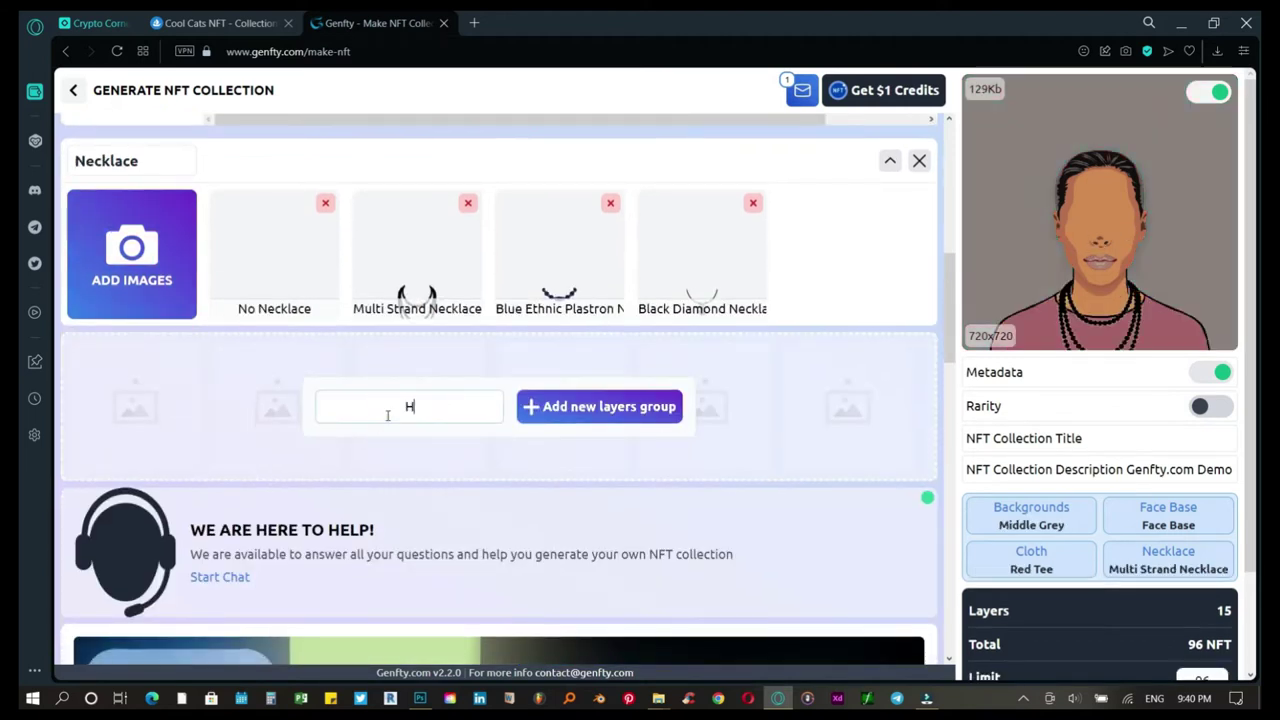
left_click(387, 415)
type("Hair")
left_click(551, 405)
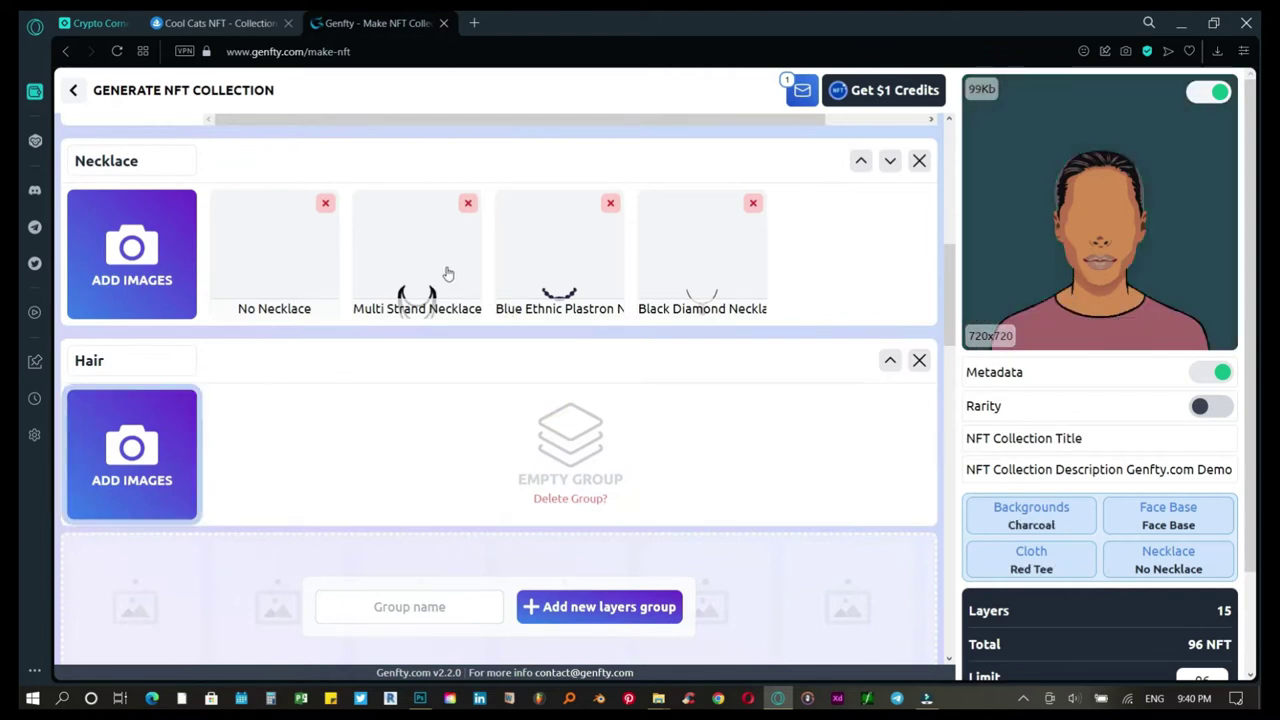
left_click(112, 450)
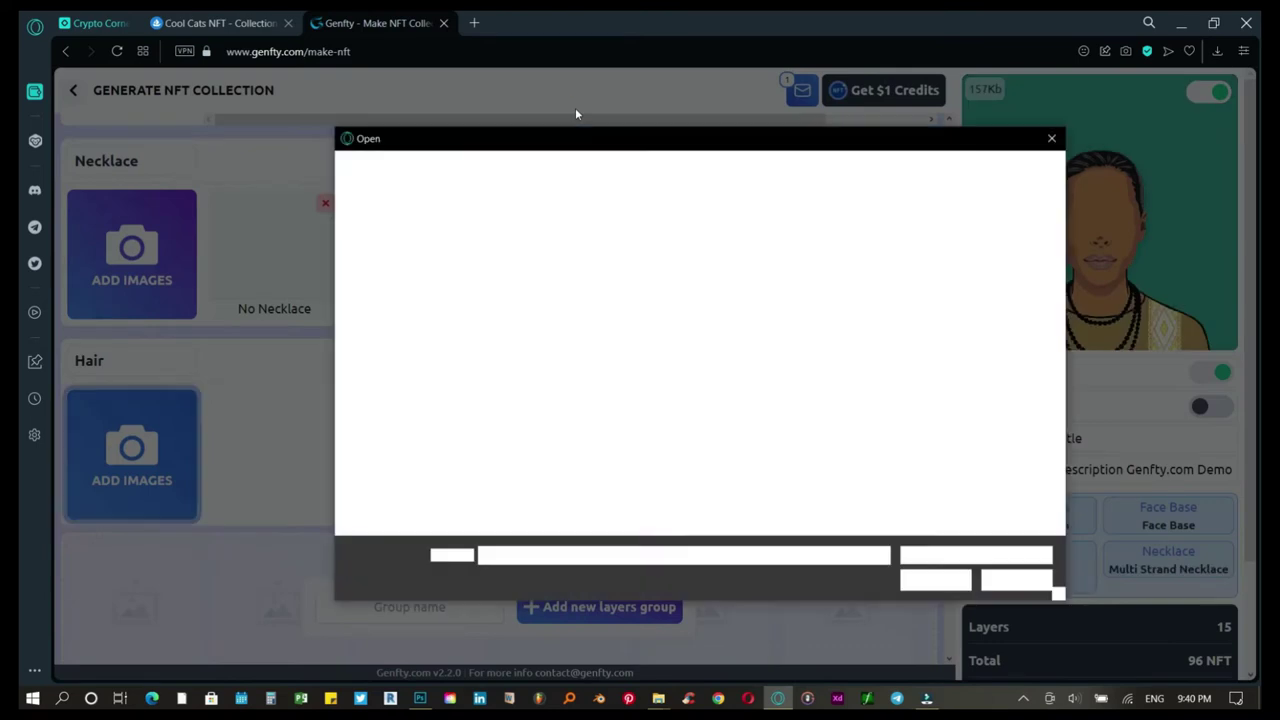
left_click(718, 166)
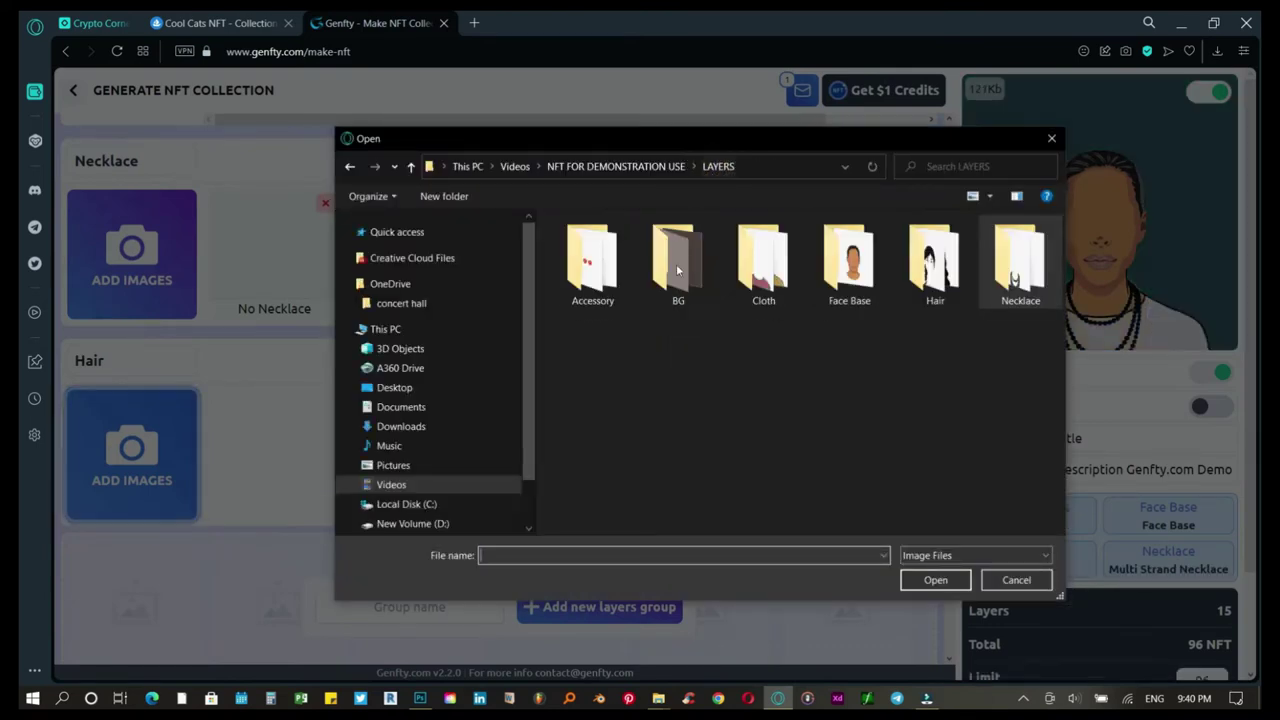
double_click(935, 260)
left_click_drag(943, 377, 551, 274)
left_click(918, 582)
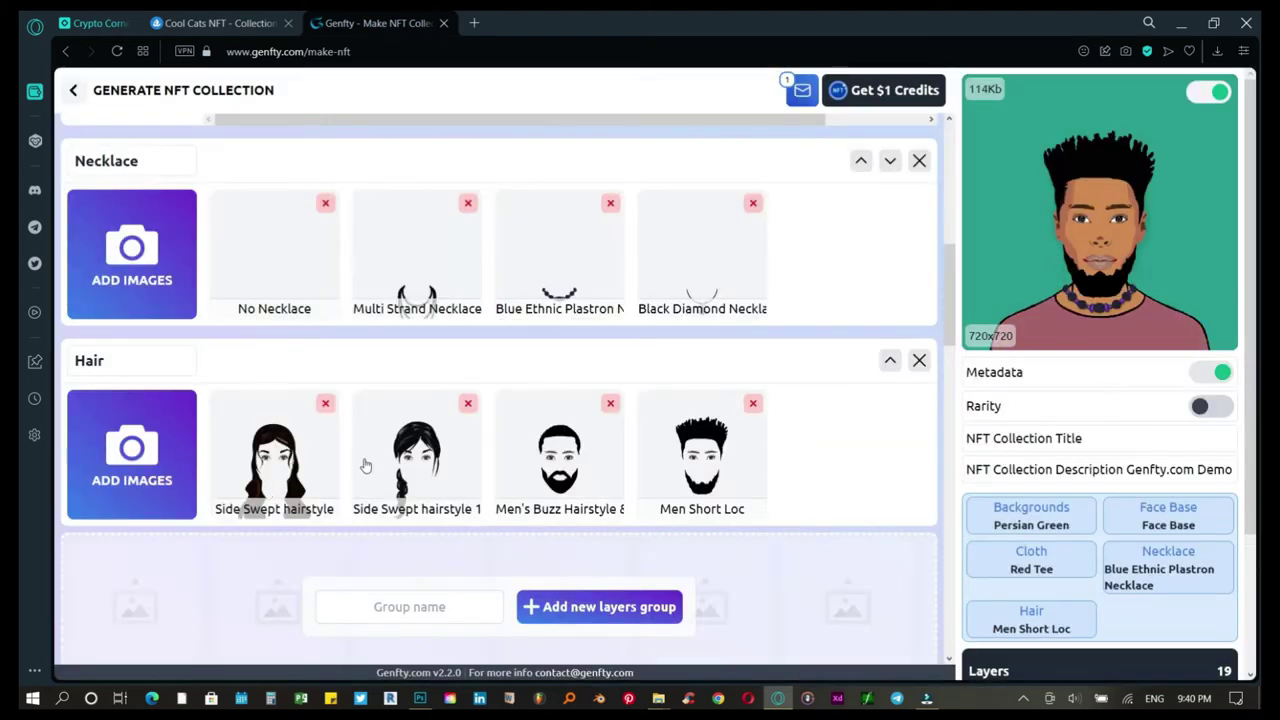
- Add a Face Accessories layers group and upload all the sunglass, headphone and bubblegum images from the Accessory folder
scroll(406, 471, "up", 2)
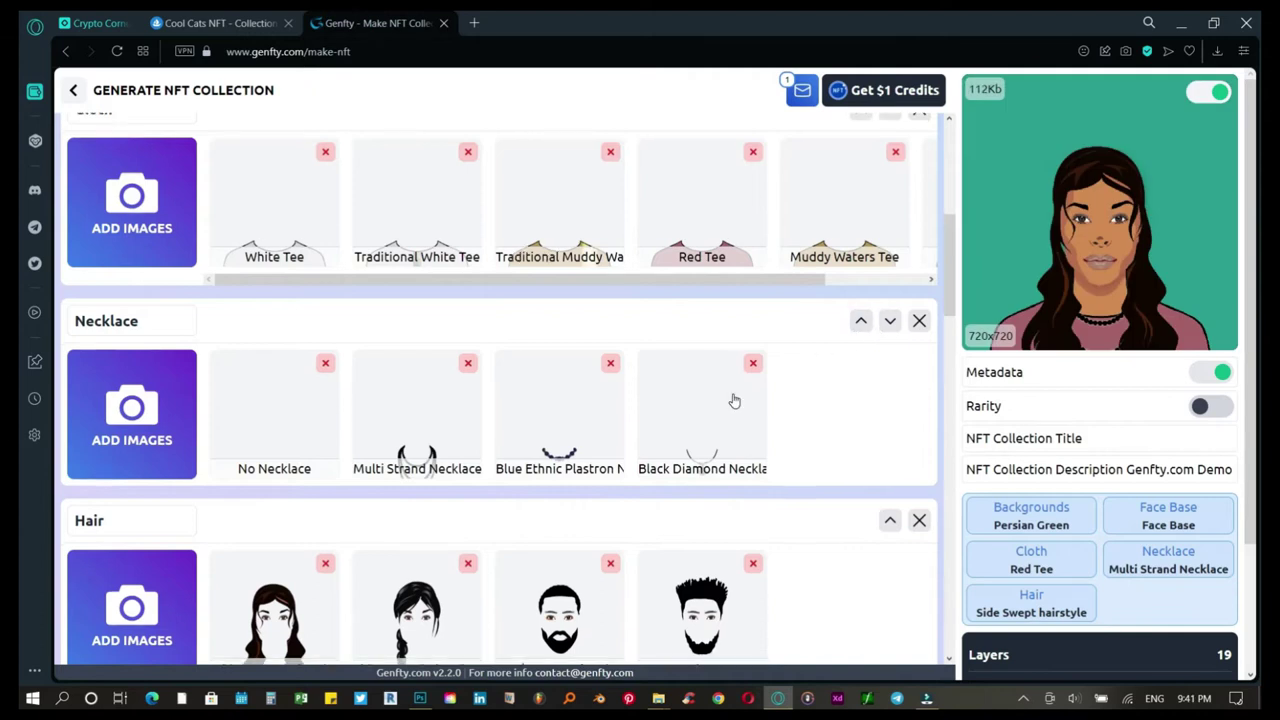
scroll(734, 401, "down", 2)
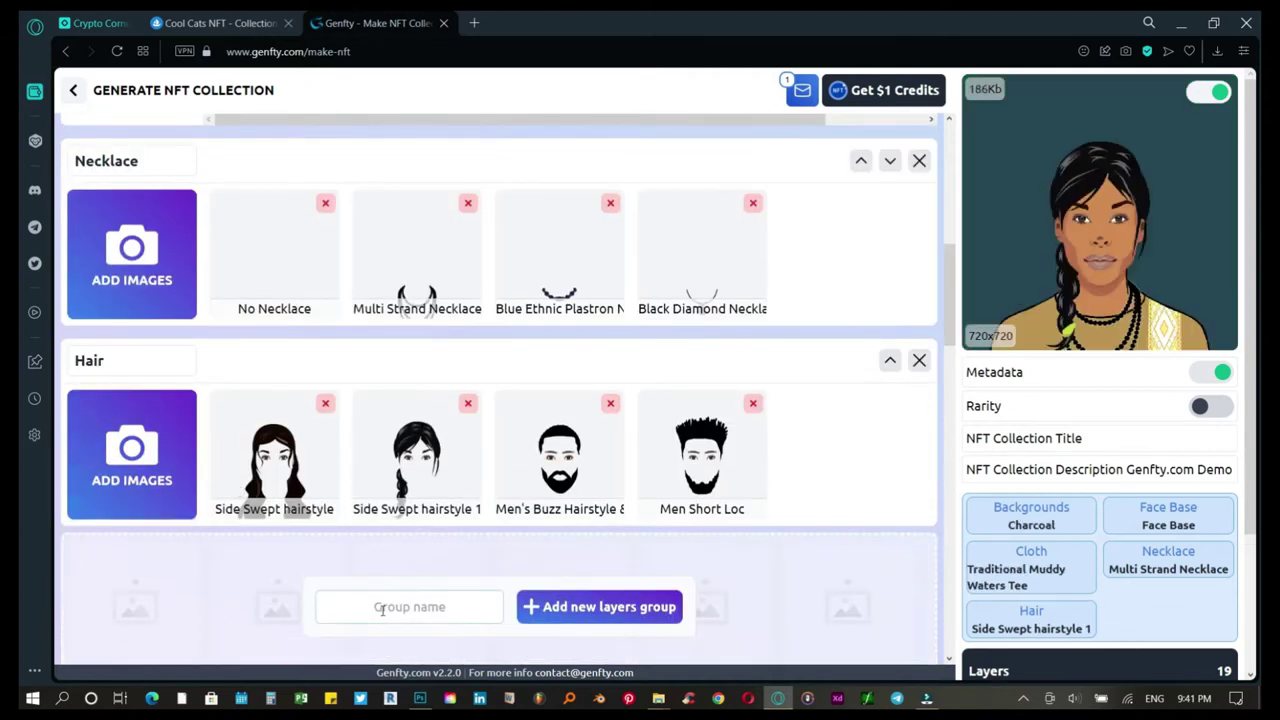
type("ce Accessories")
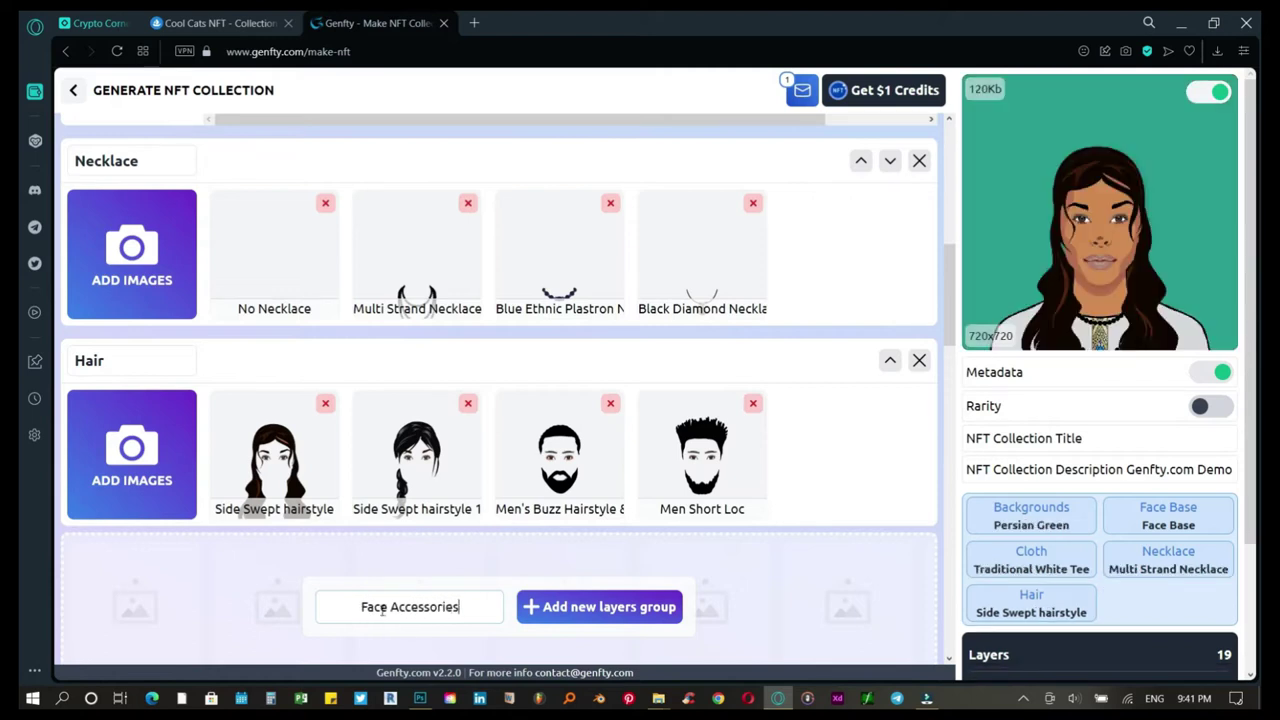
left_click(566, 607)
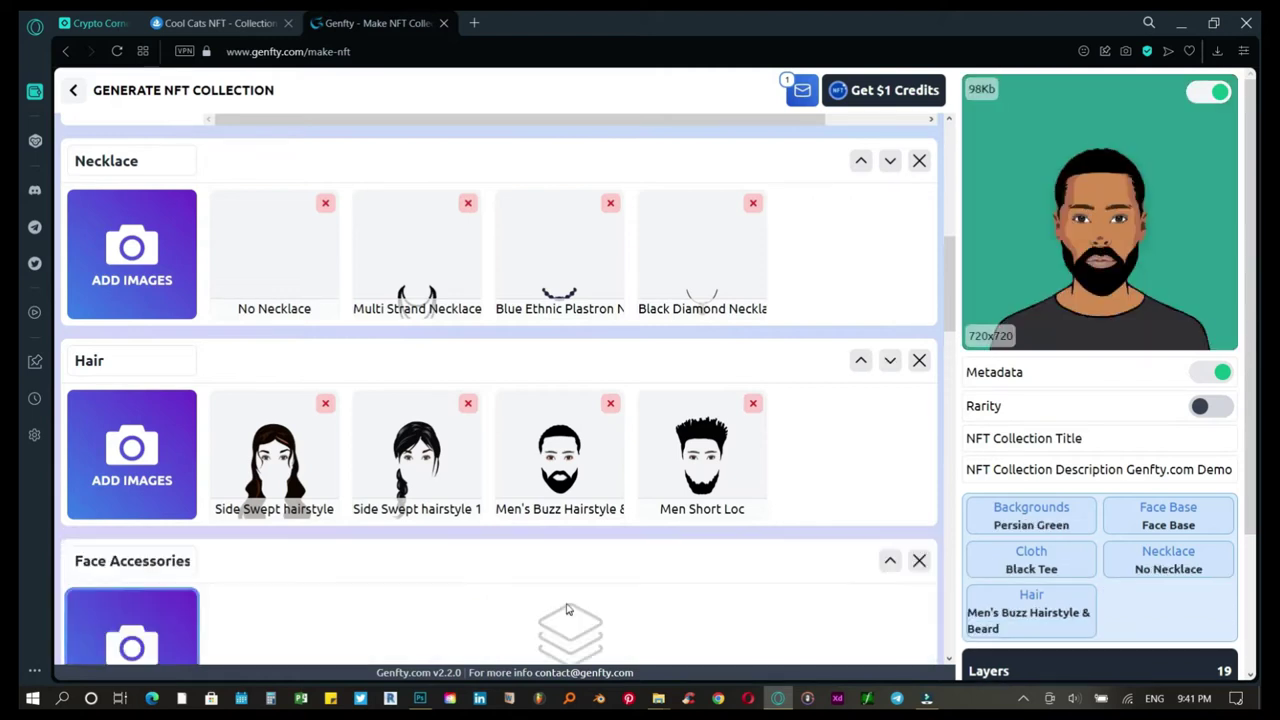
left_click(140, 625)
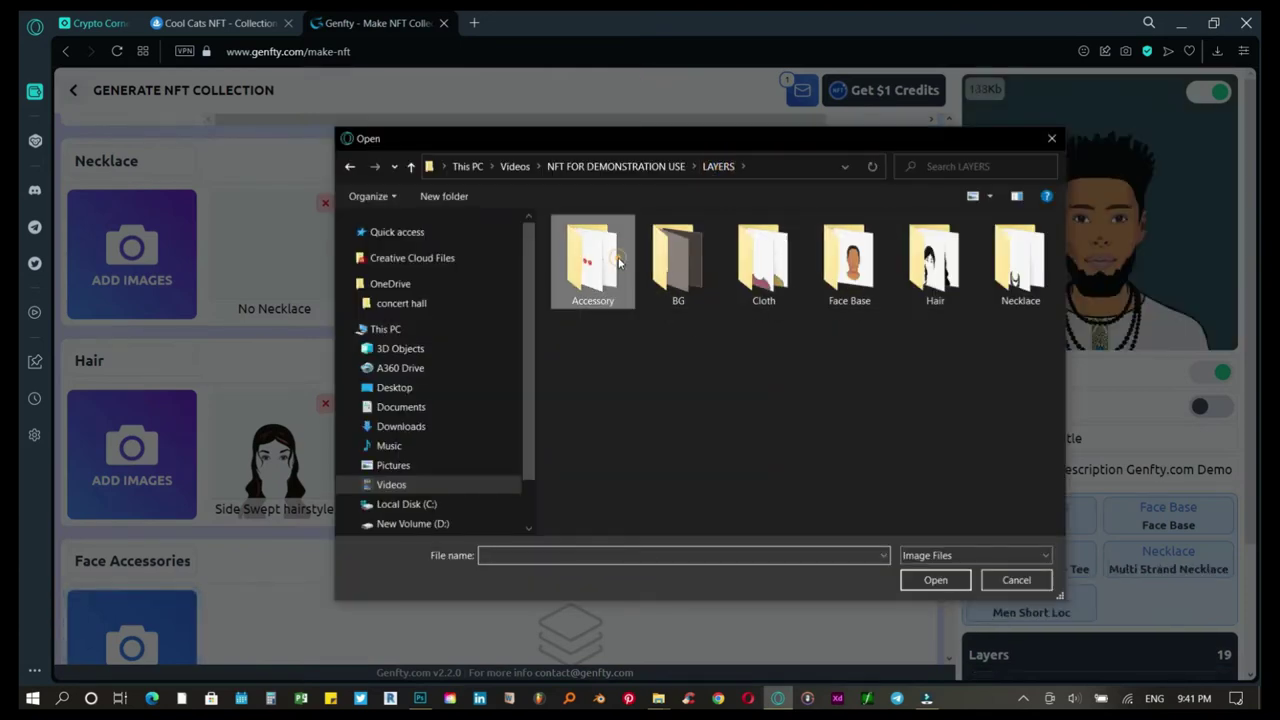
double_click(612, 258)
left_click_drag(901, 363, 612, 266)
left_click(935, 580)
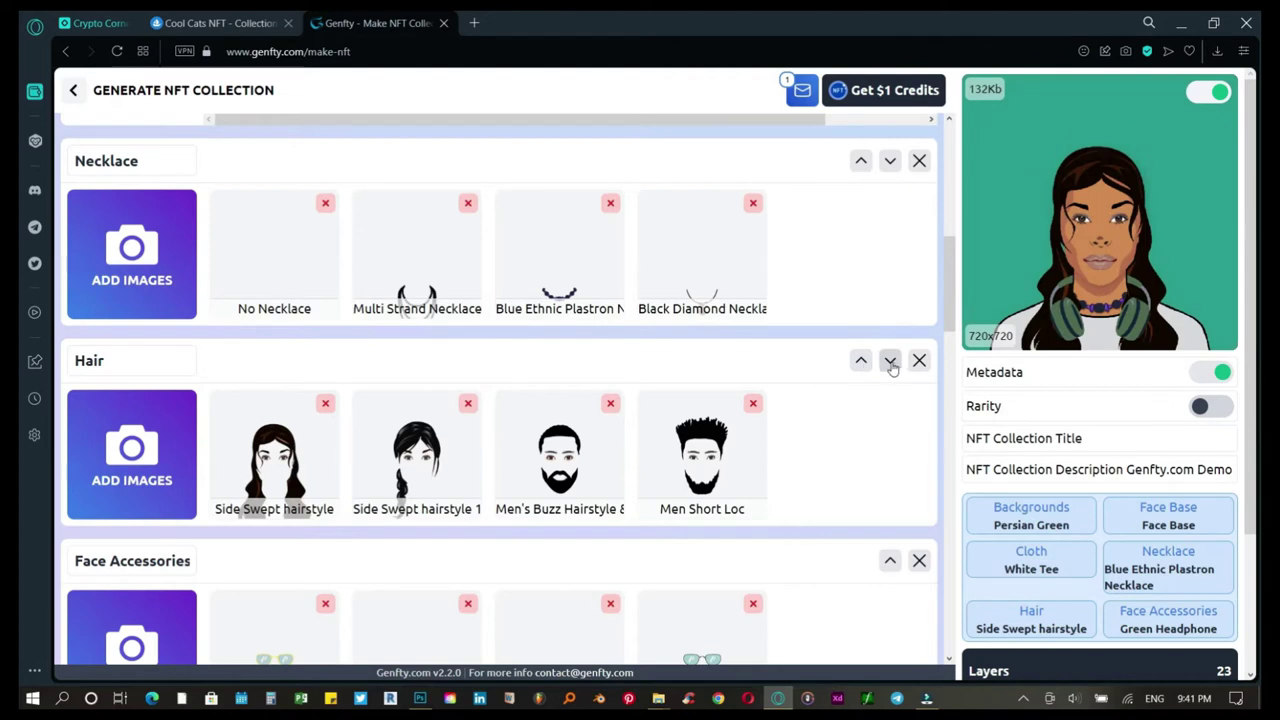
- Set the output size of the NFT images to 1080 x 1080
scroll(868, 369, "up", 2)
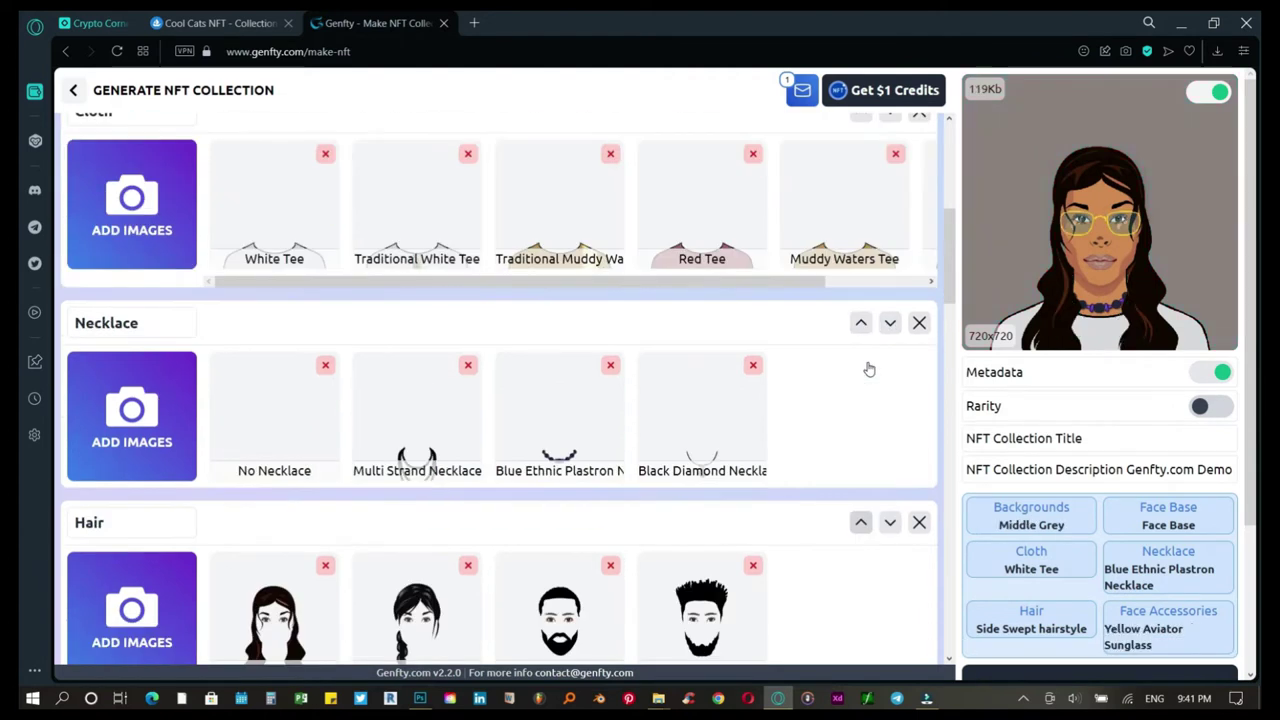
scroll(851, 349, "up", 6)
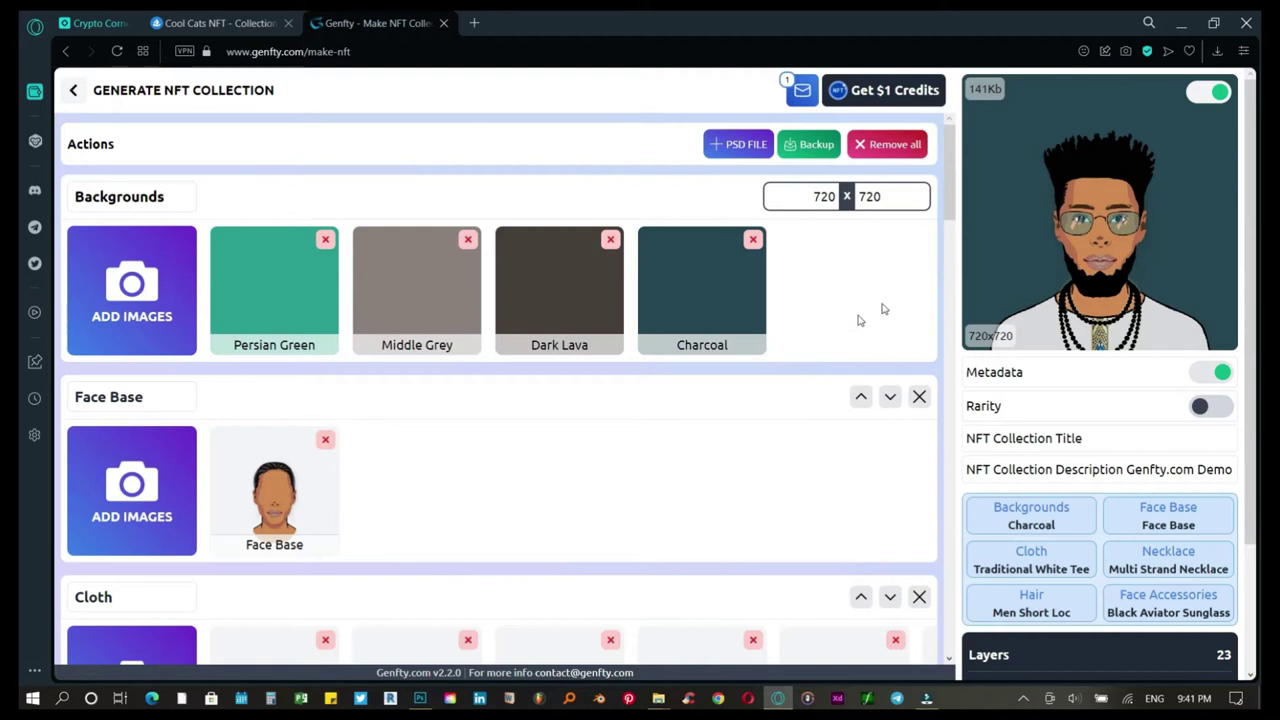
left_click(1197, 92)
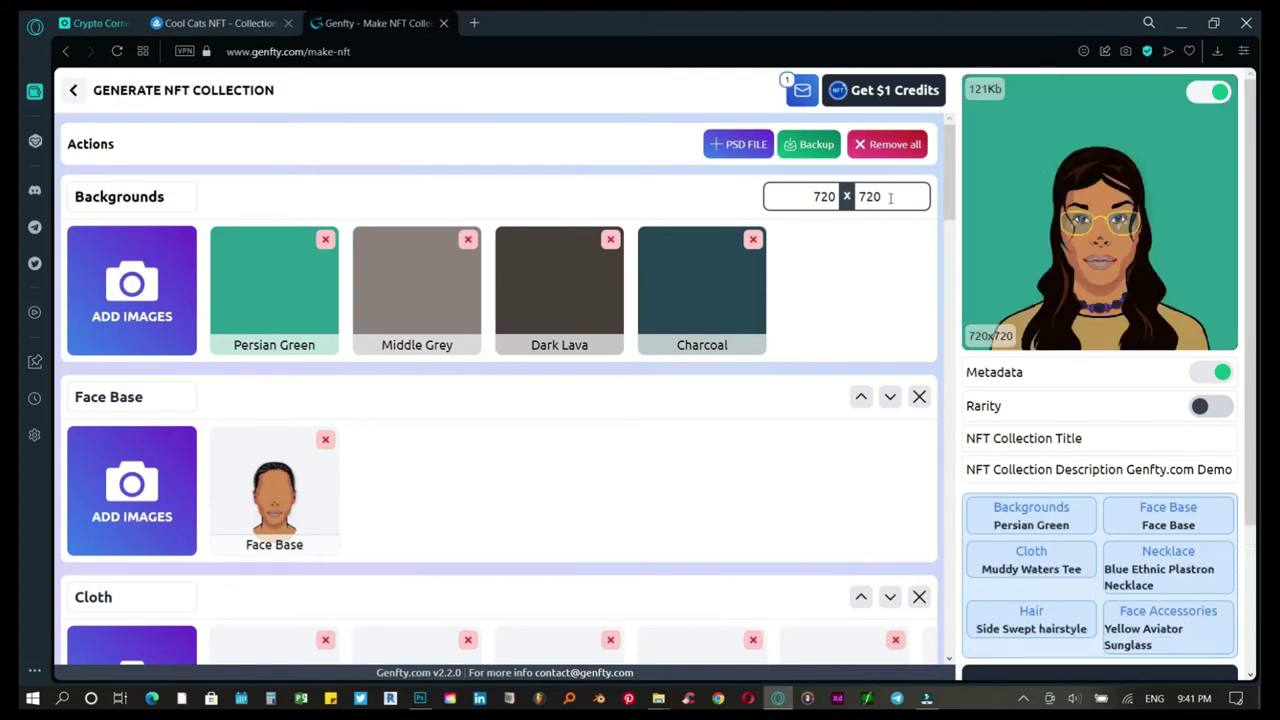
left_click_drag(890, 197, 859, 197)
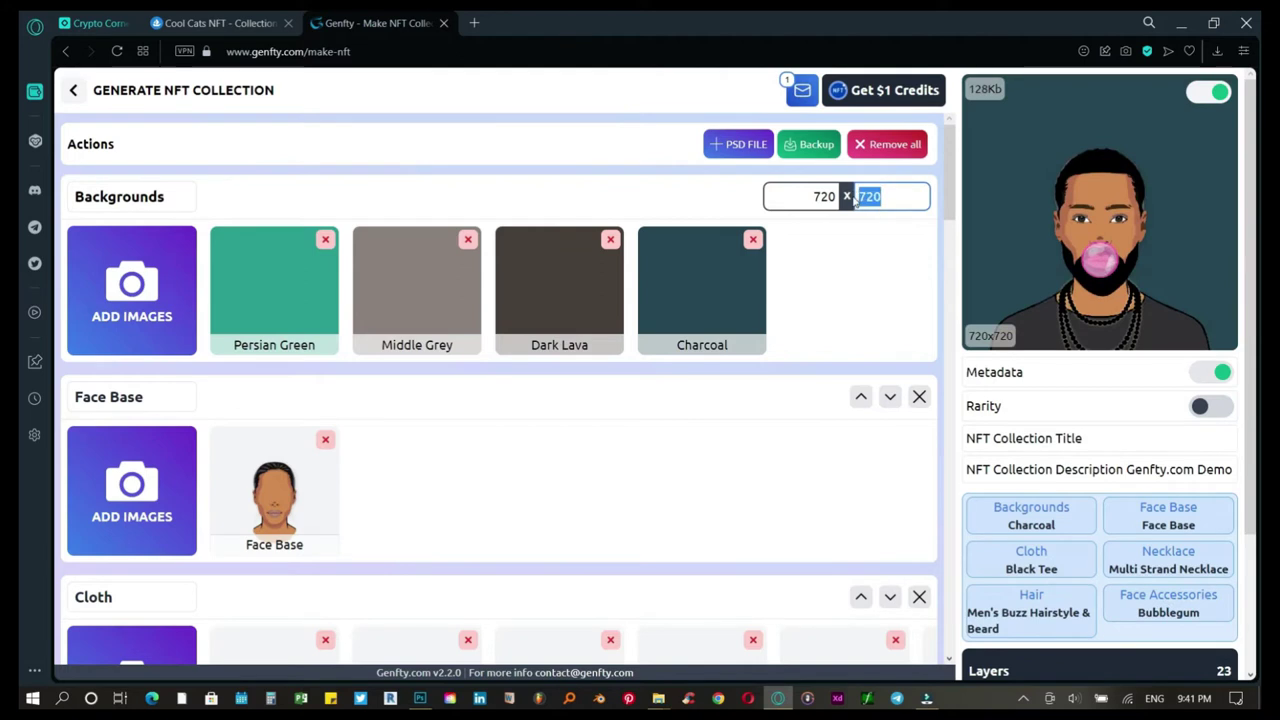
type("1080")
left_click_drag(838, 196, 806, 197)
type("1080")
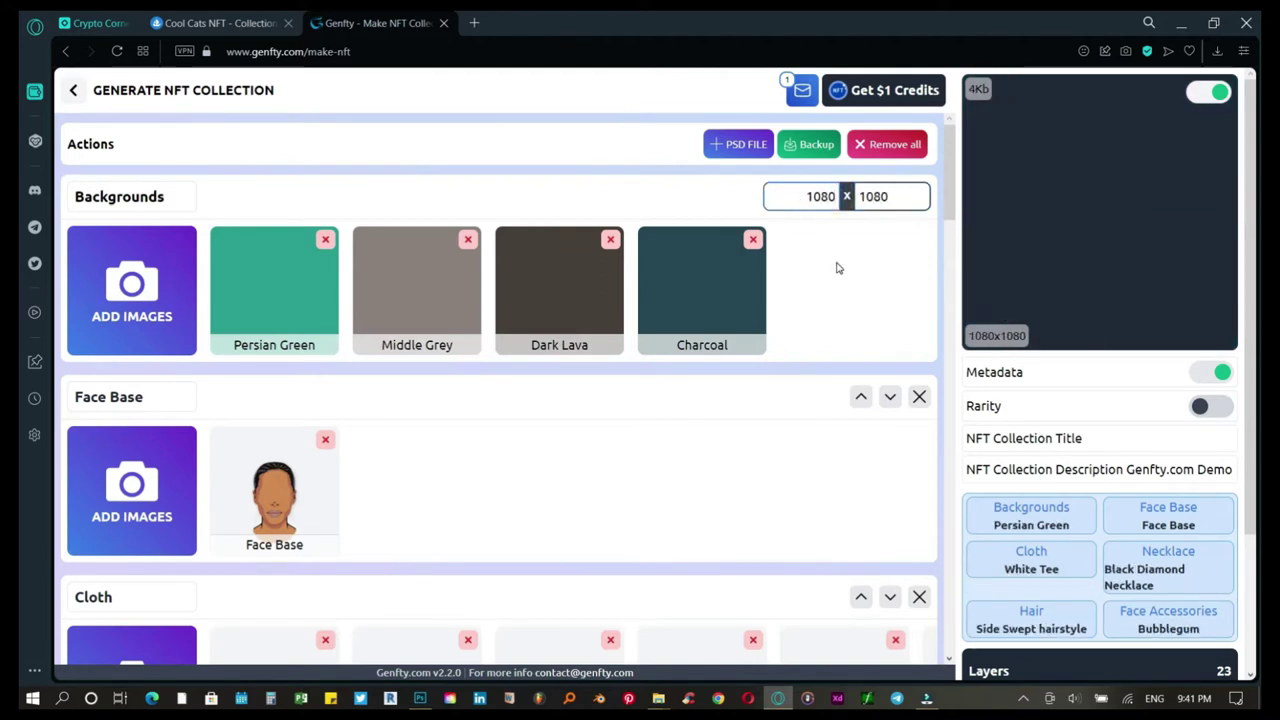
- Set the NFT collection title to DirelejNFTs
left_click_drag(1094, 447, 962, 446)
type("Di")
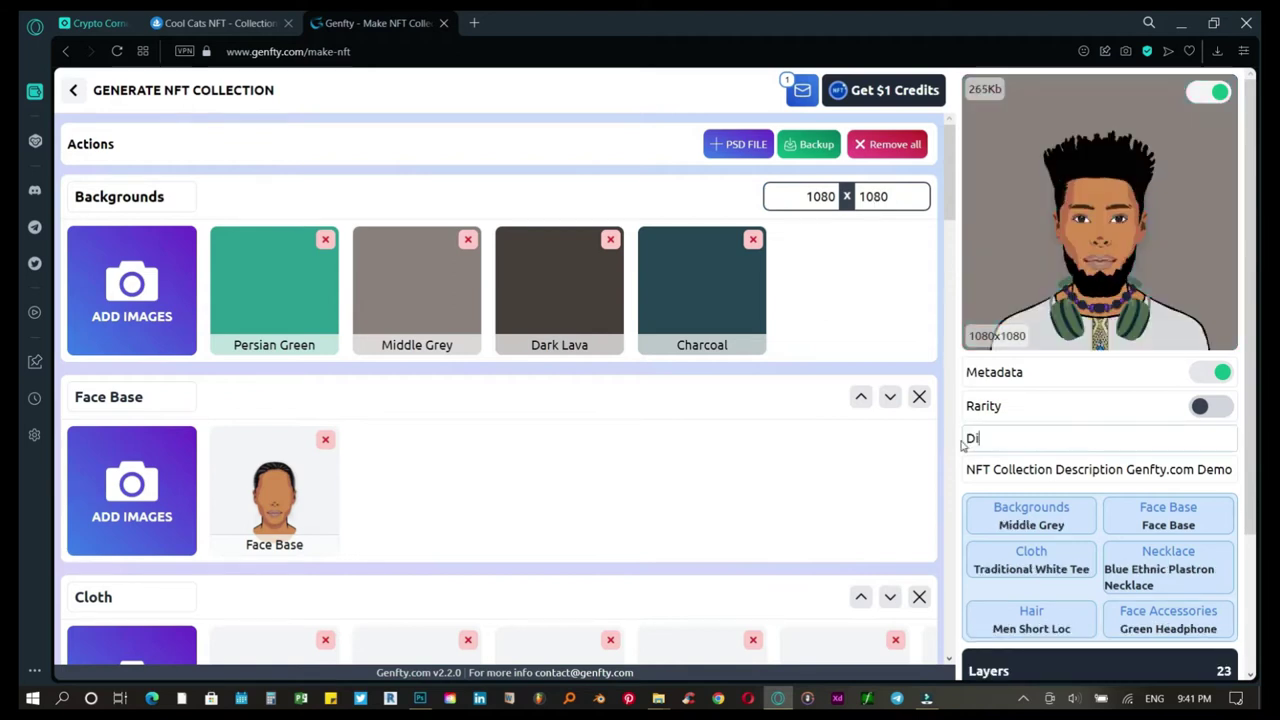
type("re lej NF")
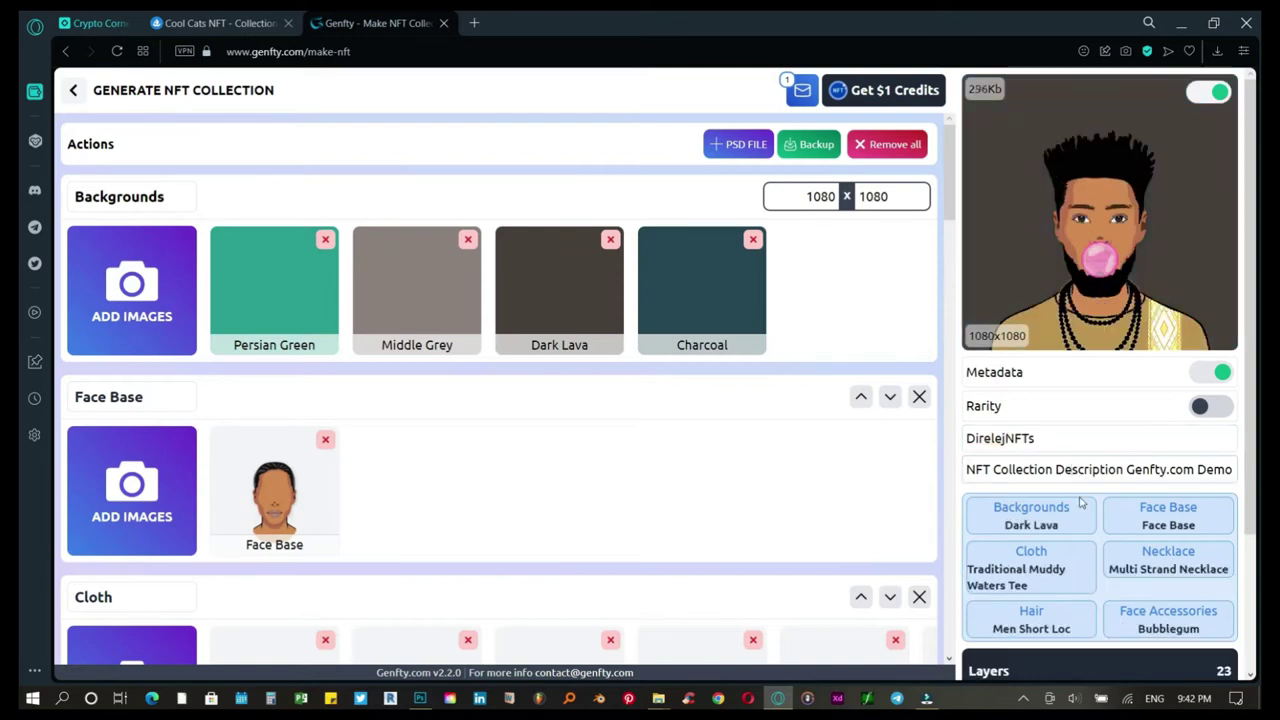
- Set the collection description to "For Educational Purpose" and limit the number of generated NFTs to 100
scroll(1080, 503, "down", 2)
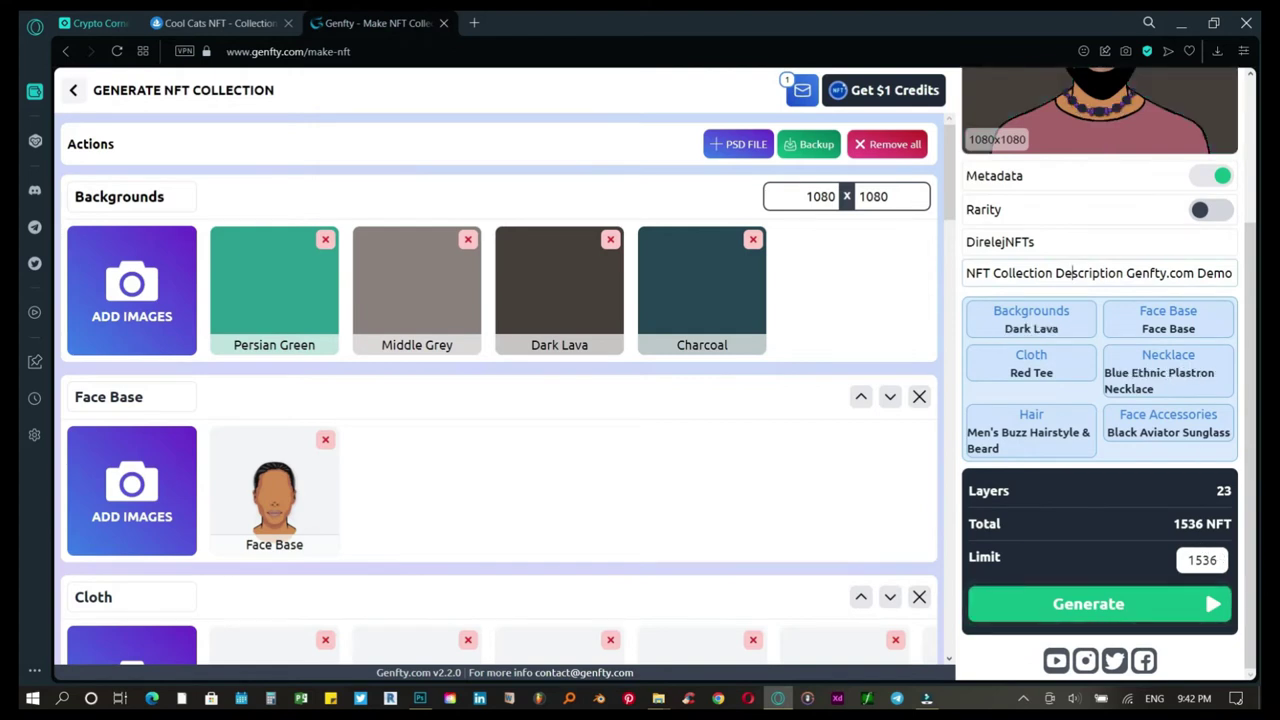
triple_click(1131, 272)
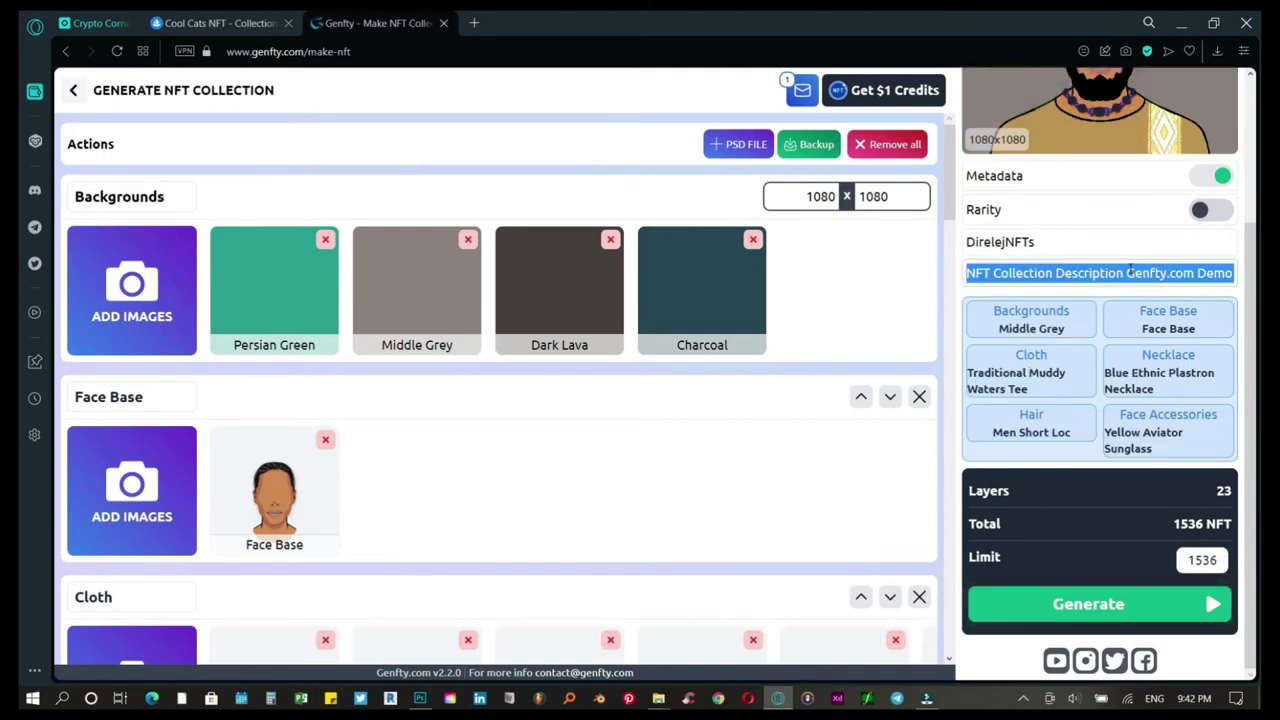
type("For Educational Purpose")
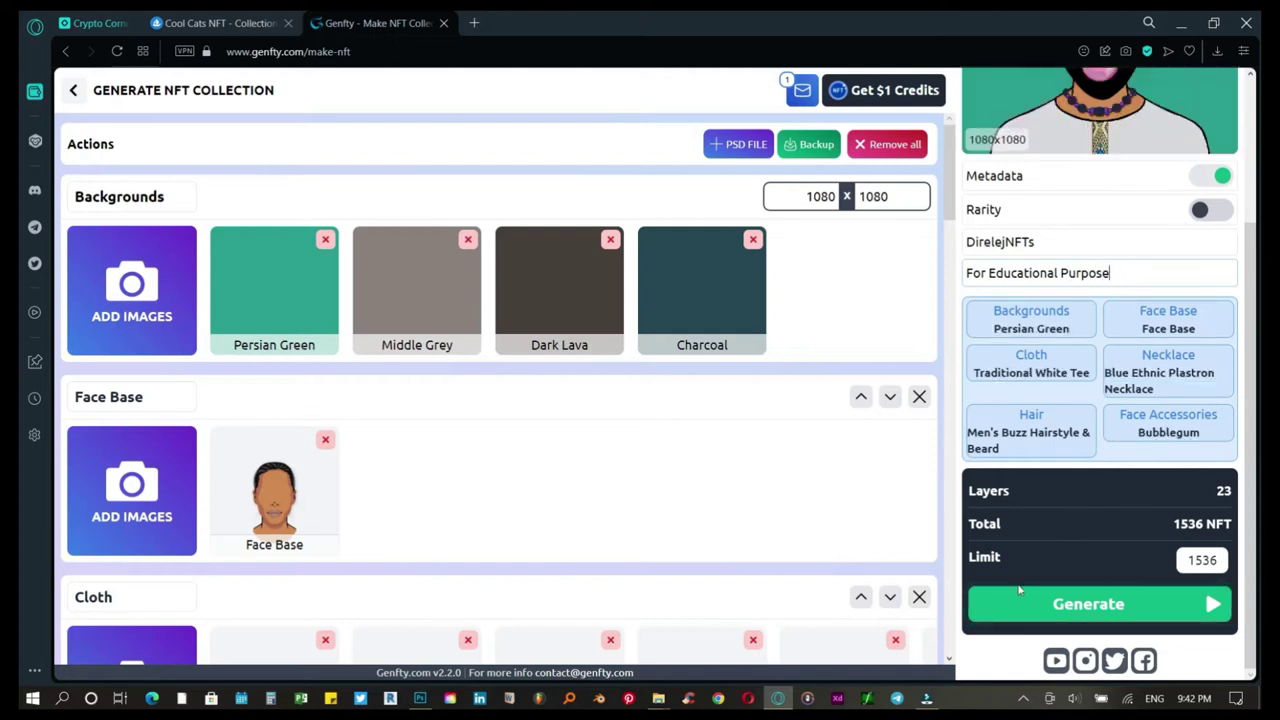
left_click_drag(1216, 560, 1190, 561)
type("100")
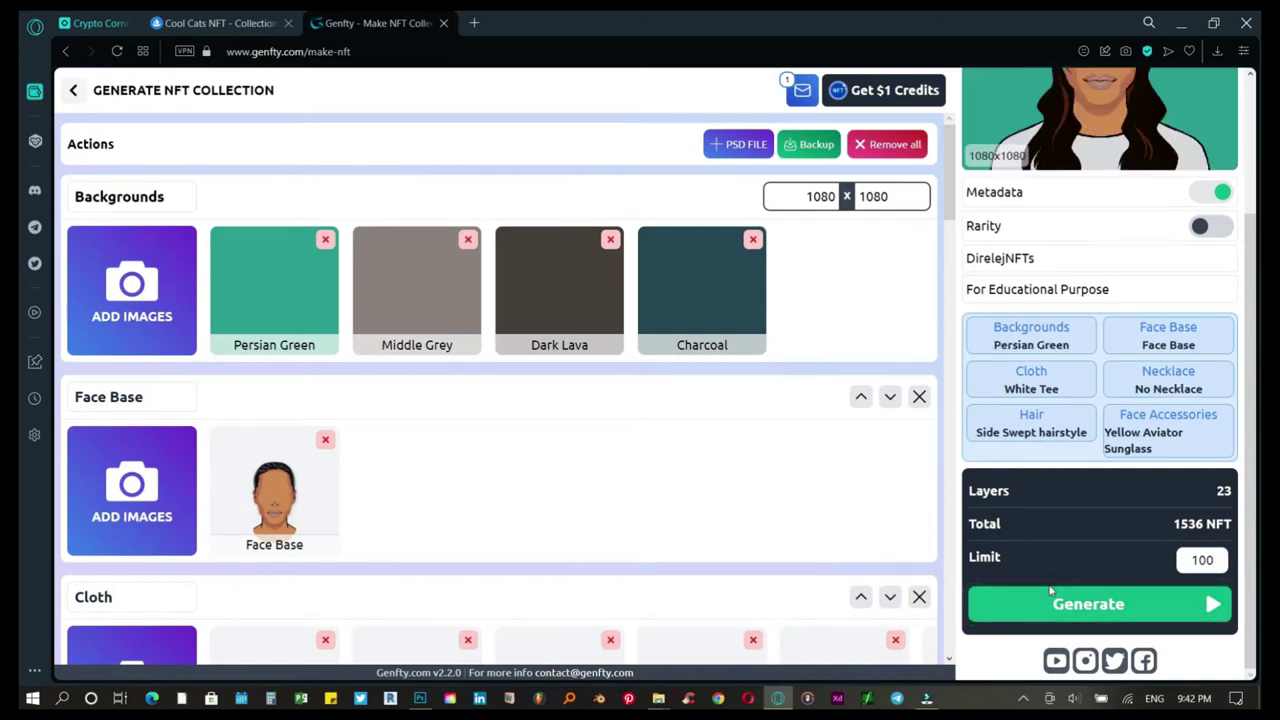
scroll(1050, 591, "up", 2)
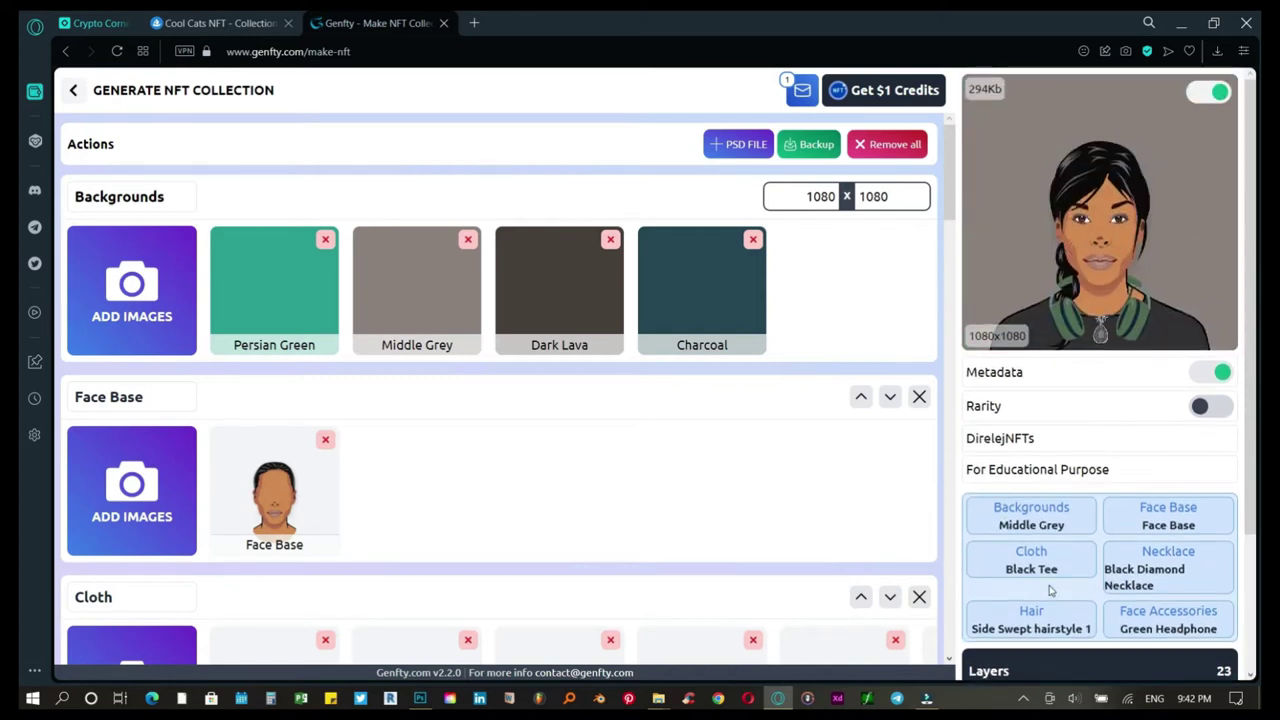
left_click(1203, 372)
left_click(1212, 374)
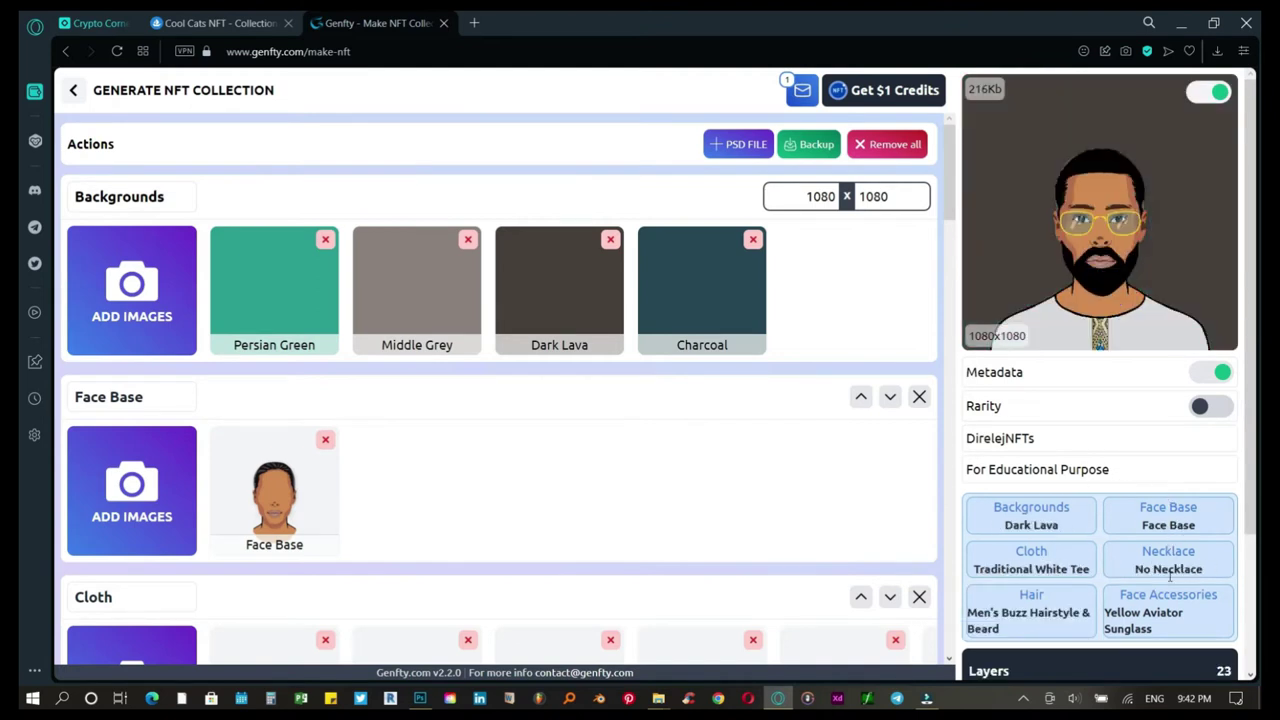
- Switch to the Cool Cats NFT collection on OpenSea and examine its trait categories, expanding and collapsing Body
left_click(255, 23)
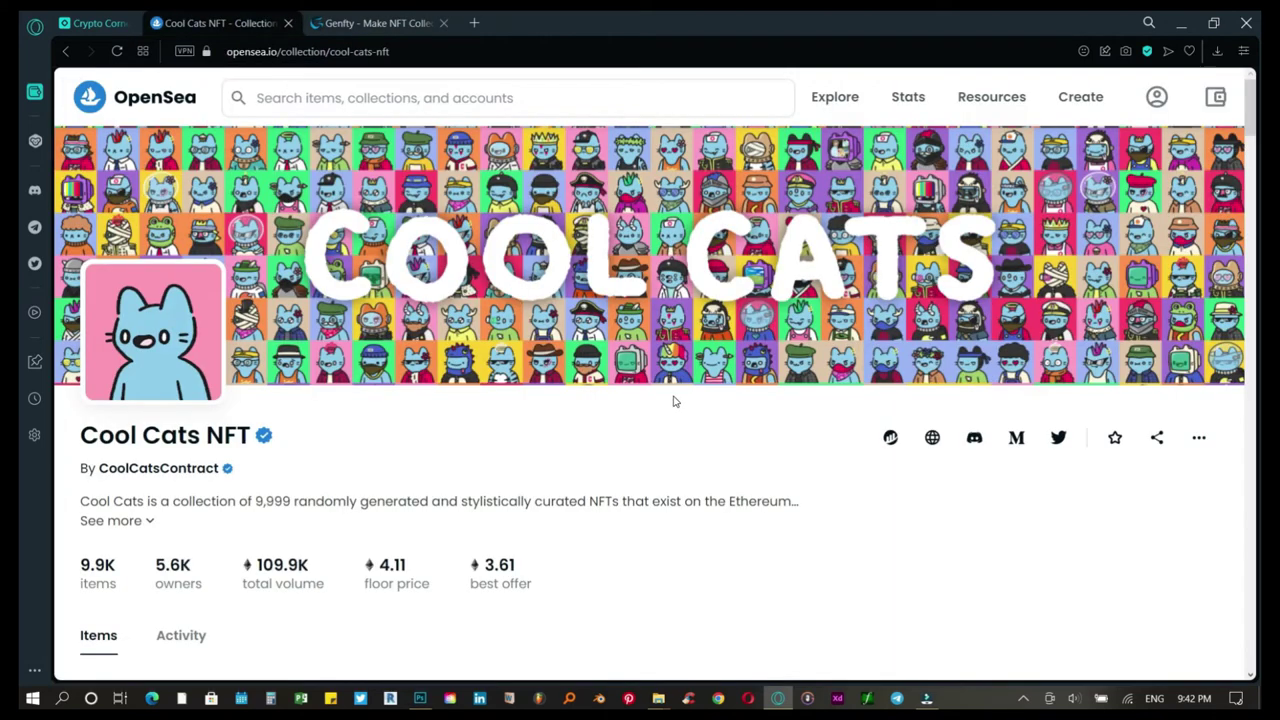
scroll(673, 401, "down", 8)
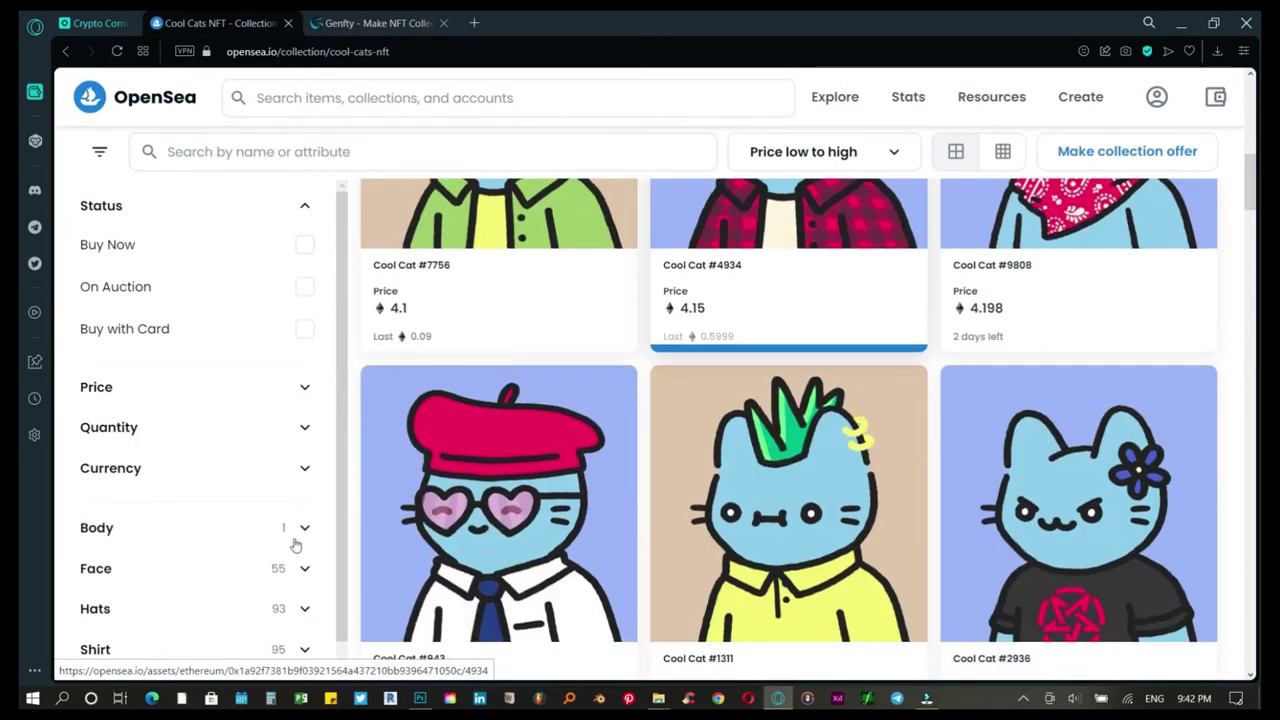
left_click(302, 531)
scroll(183, 551, "down", 2)
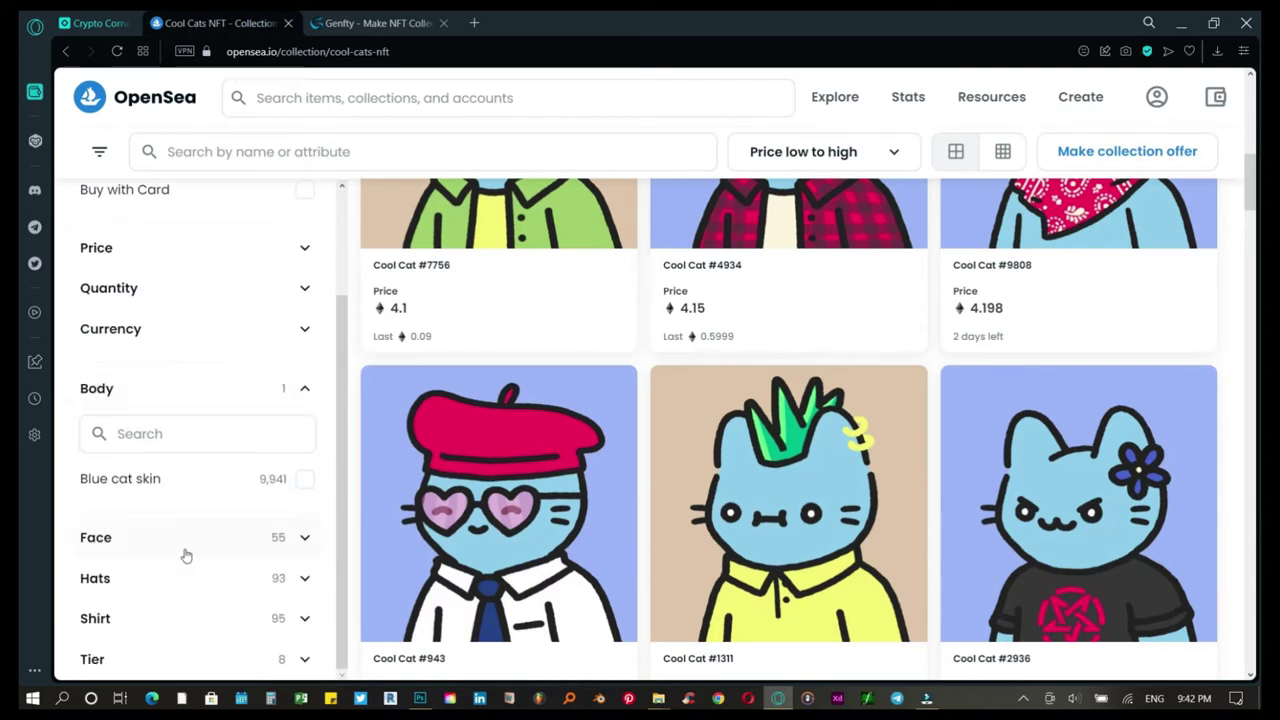
left_click(306, 390)
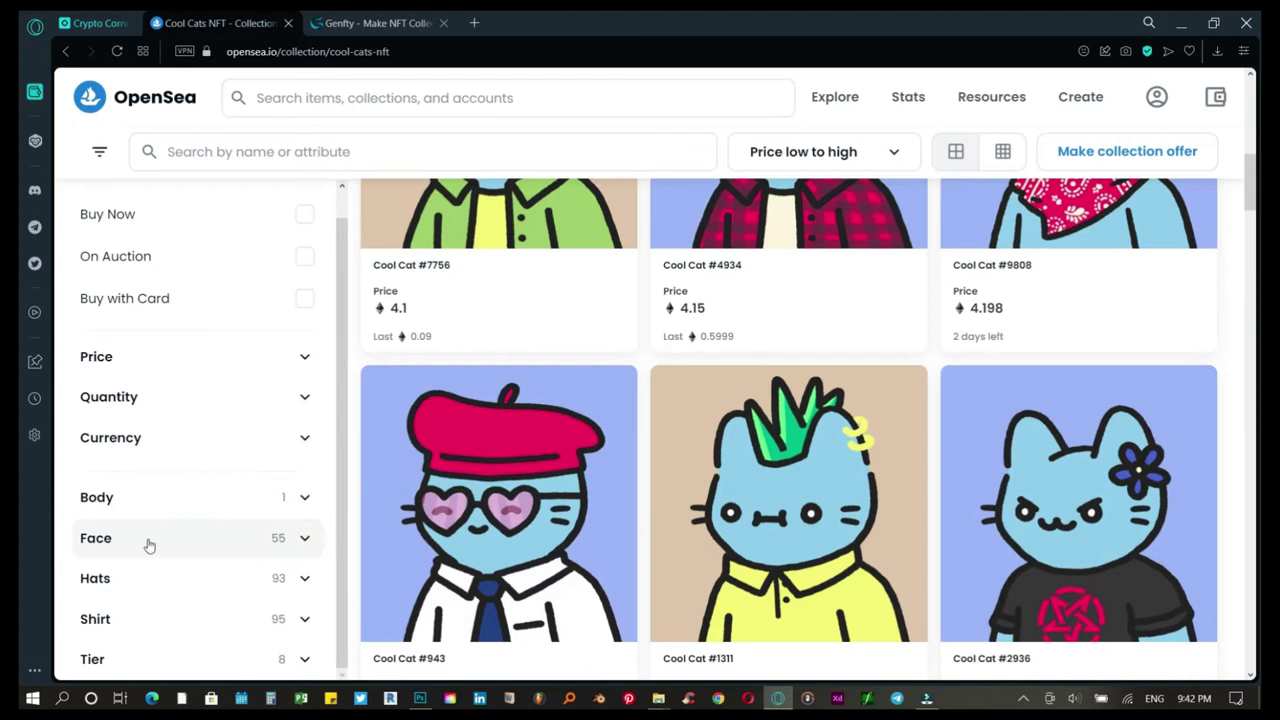
- Filter the Cool Cats items by the Face traits Mummy and Ditto
left_click(298, 552)
scroll(143, 578, "down", 2)
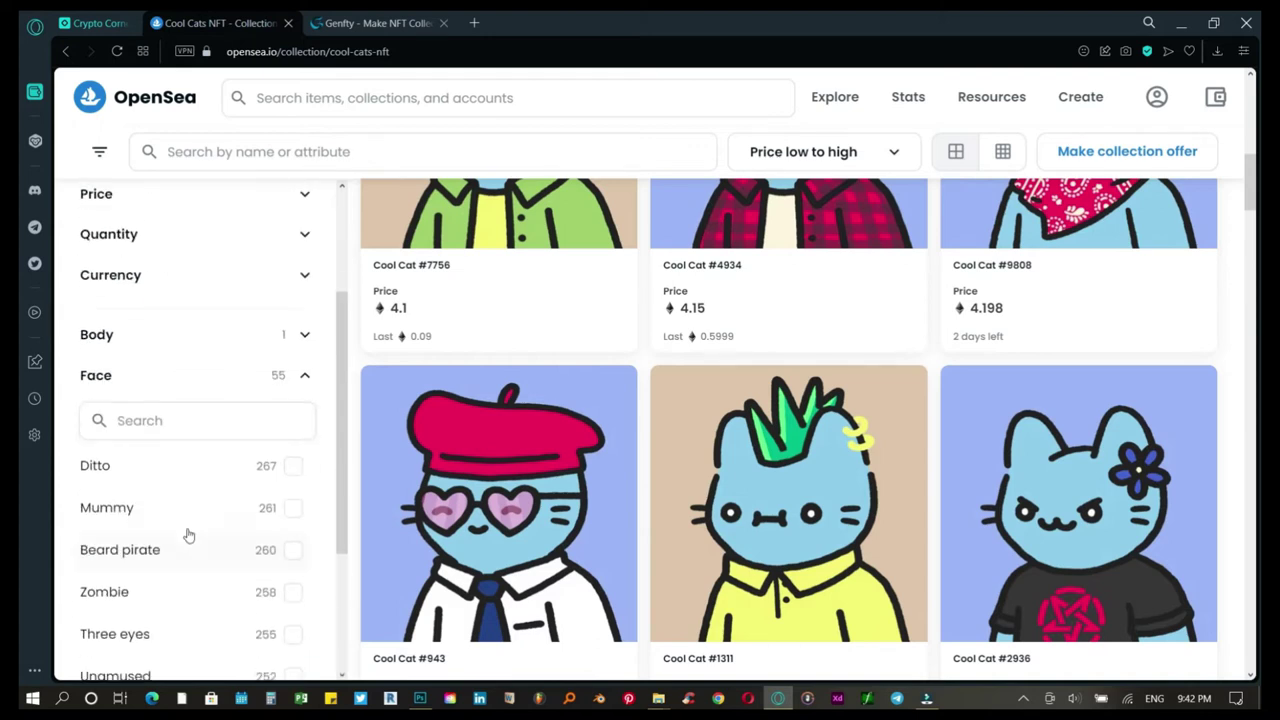
left_click(293, 509)
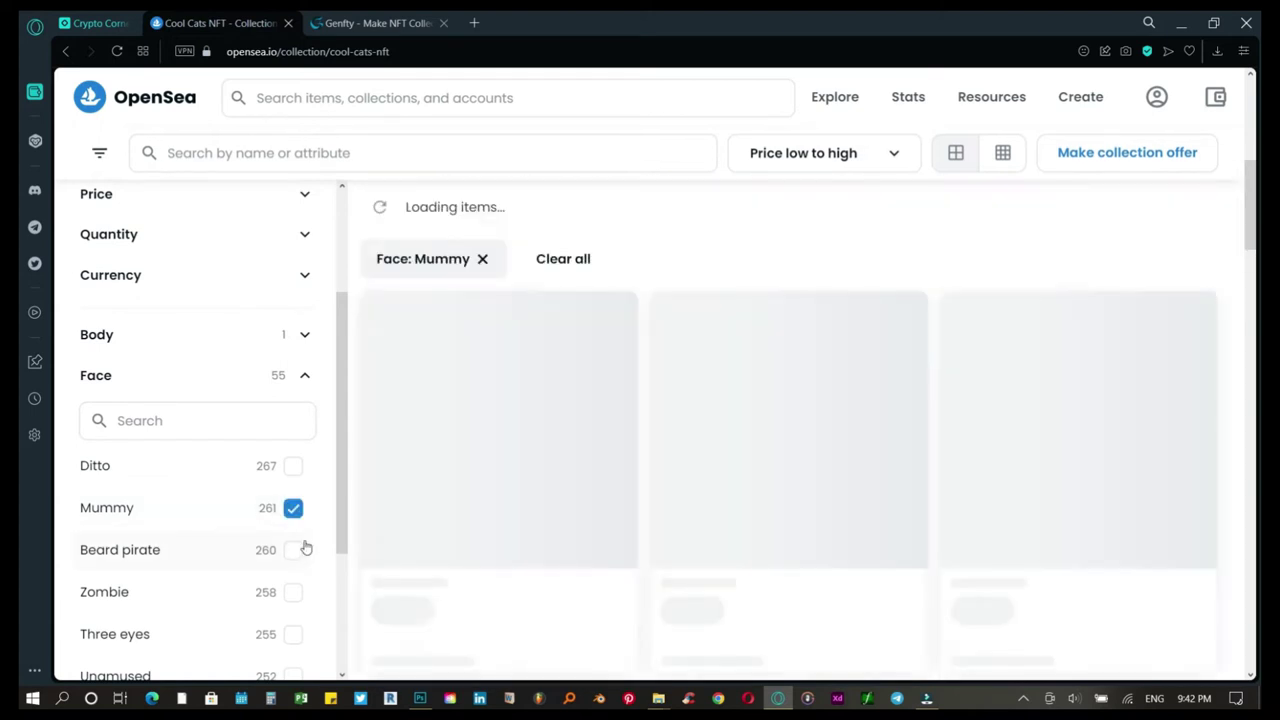
left_click(294, 470)
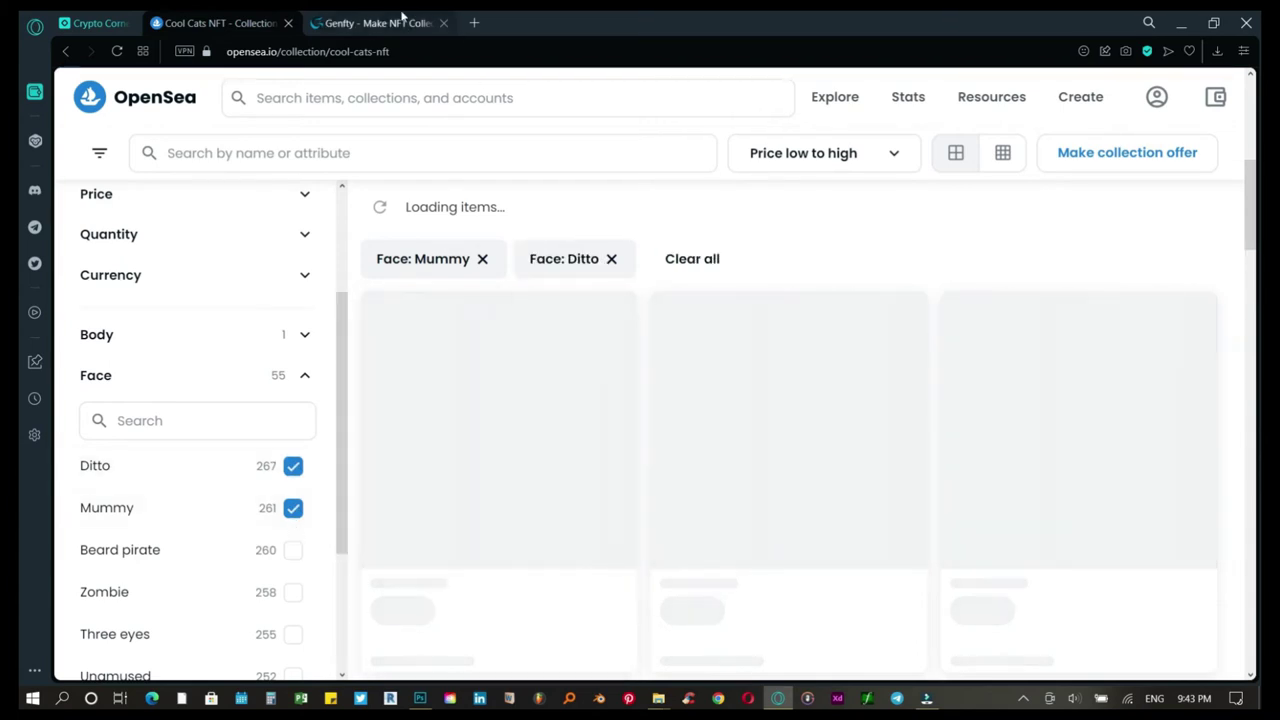
- Return to the Genfty collection generator and turn on rarity for the layer images
key("ctrl+Tab")
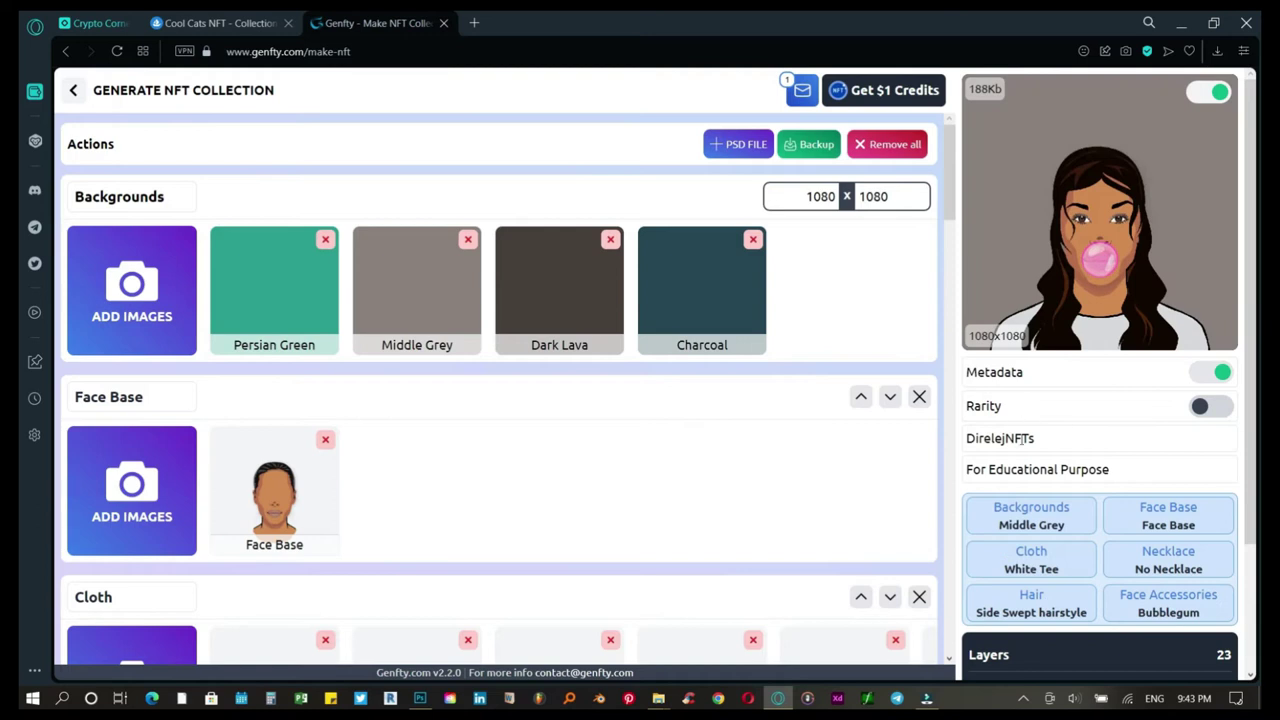
left_click(1205, 406)
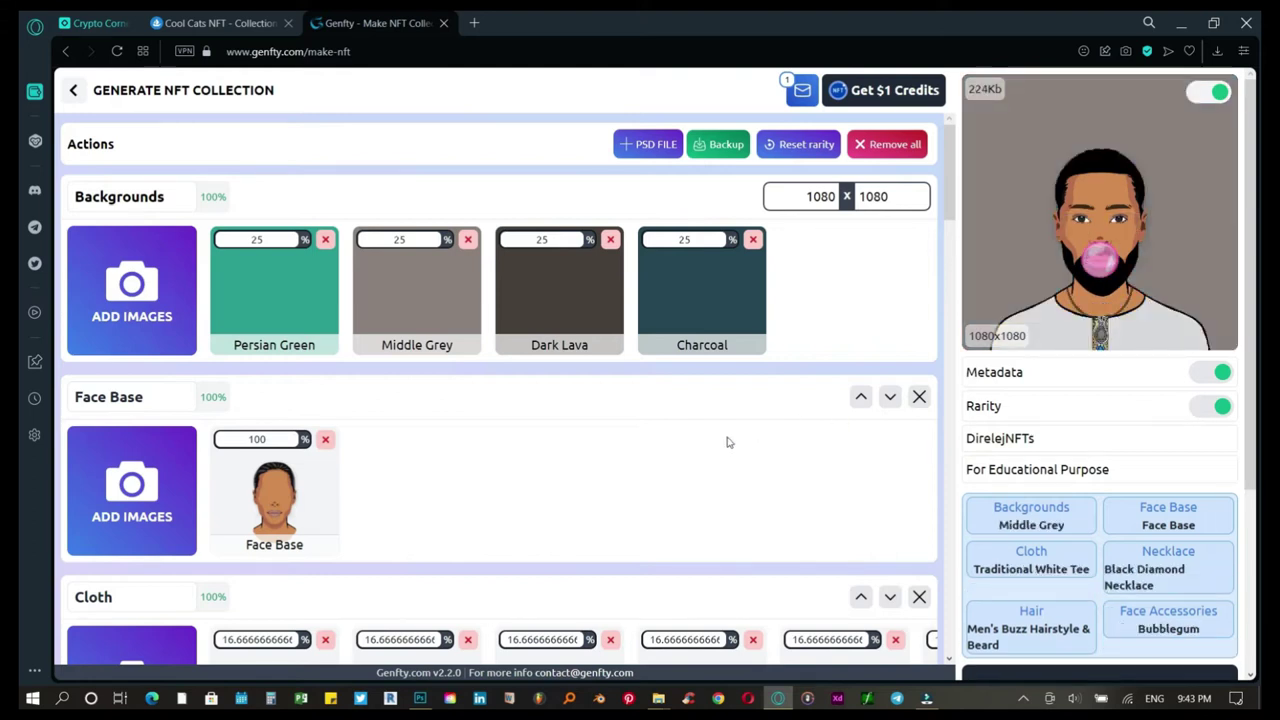
scroll(708, 450, "down", 3)
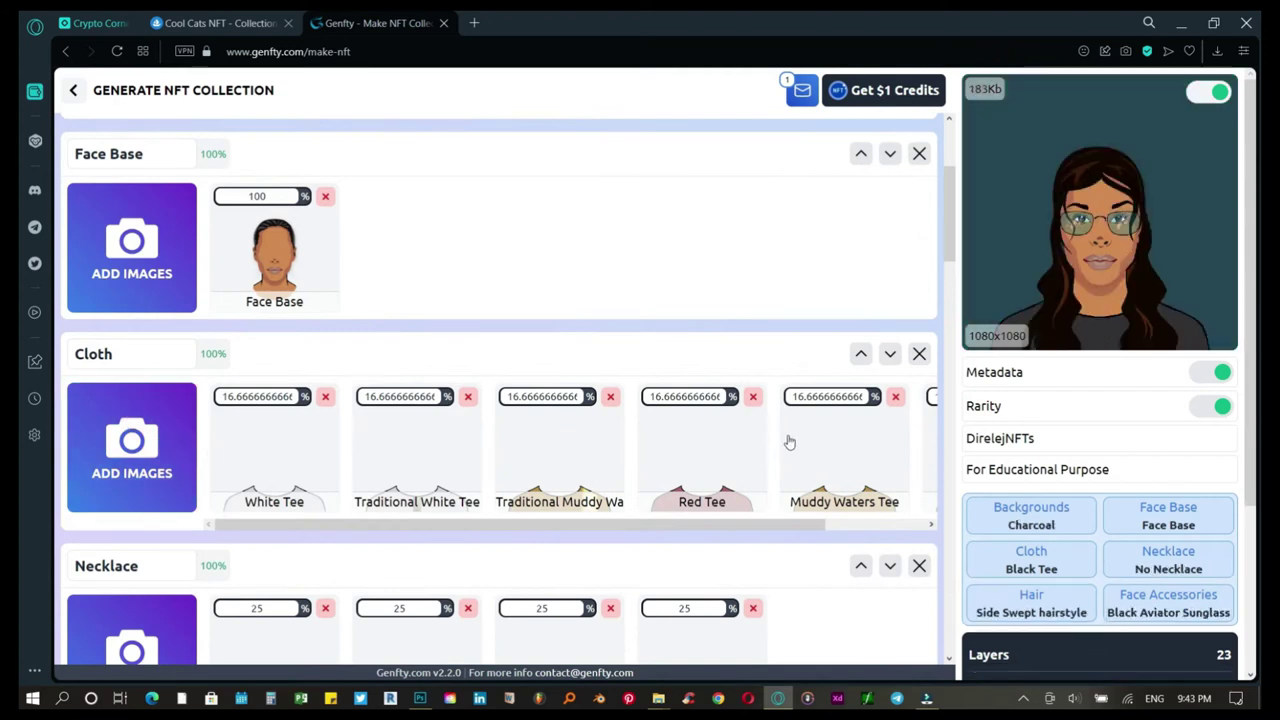
- Switch to File Explorer, open the Cloth folder inside LAYERS and examine the two traditional tee images
mouse_move(658, 695)
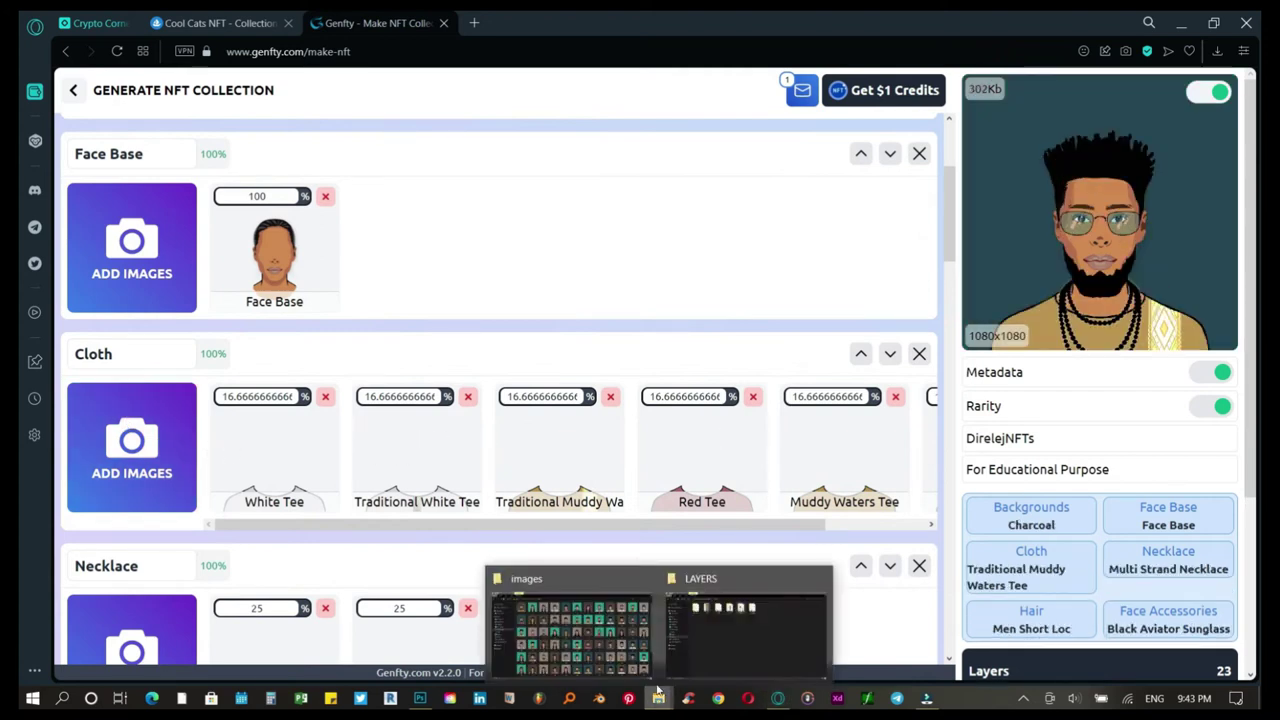
left_click(745, 625)
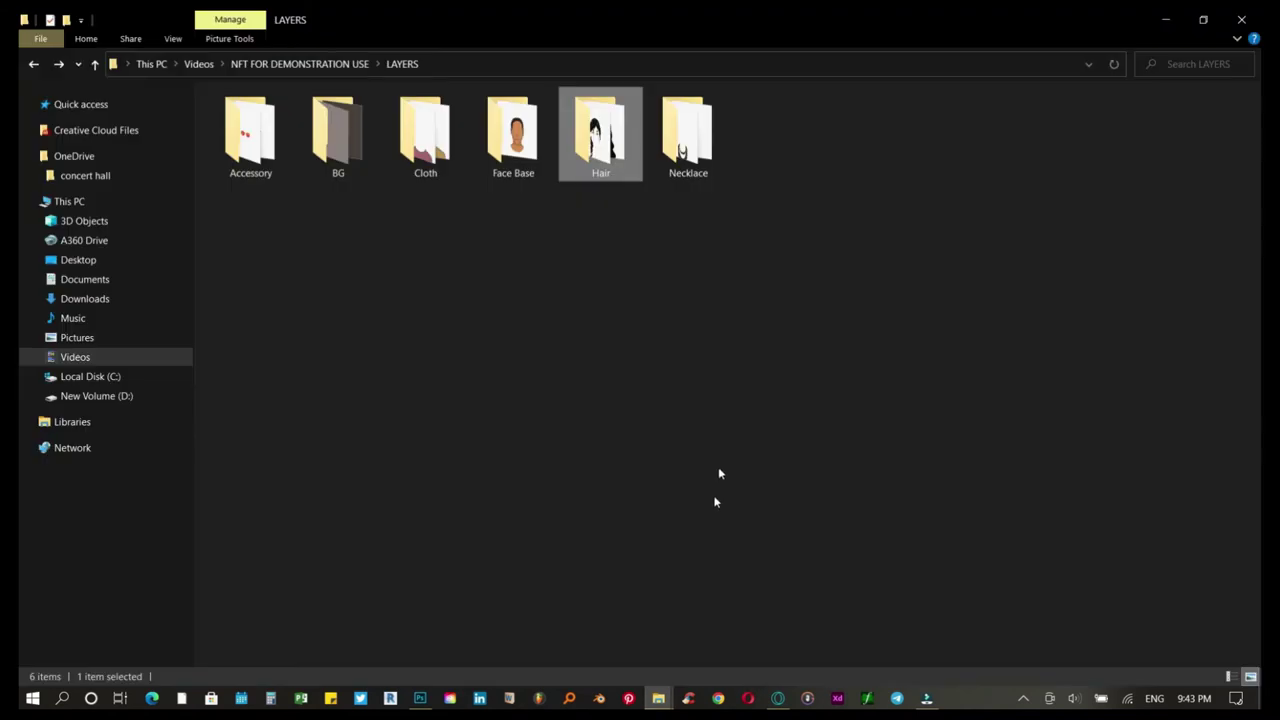
double_click(430, 155)
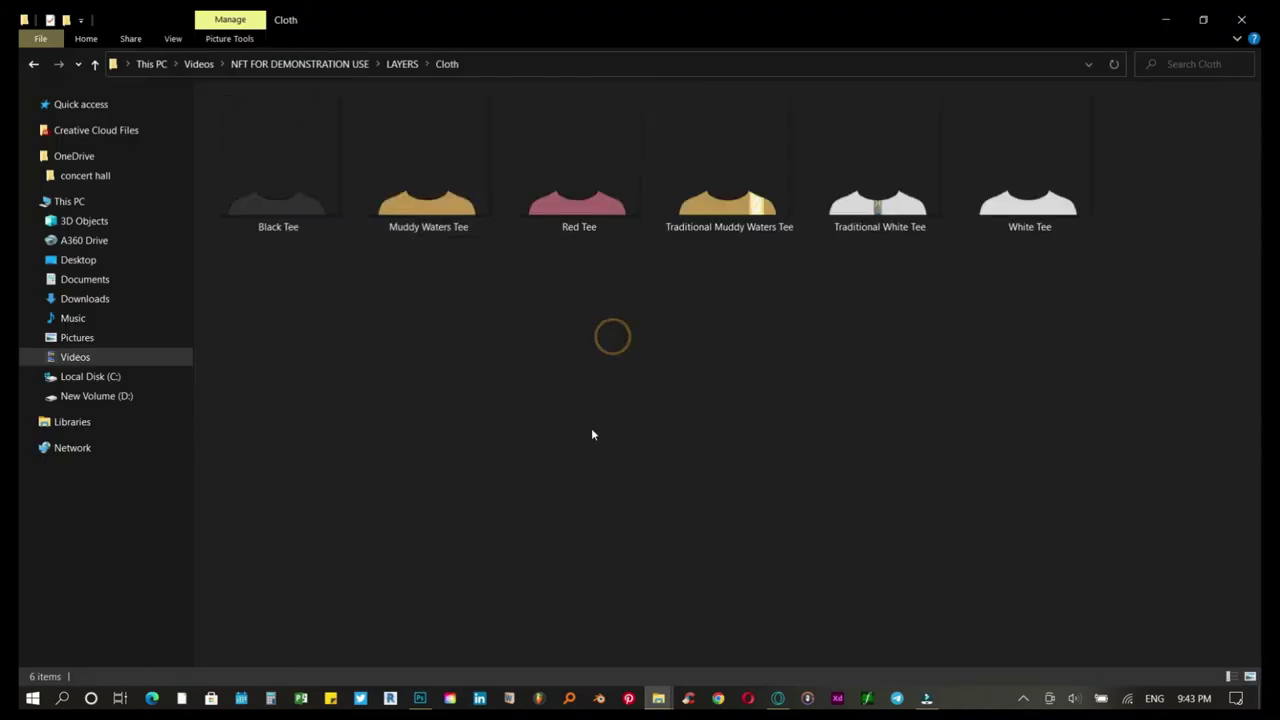
left_click_drag(886, 271, 724, 134)
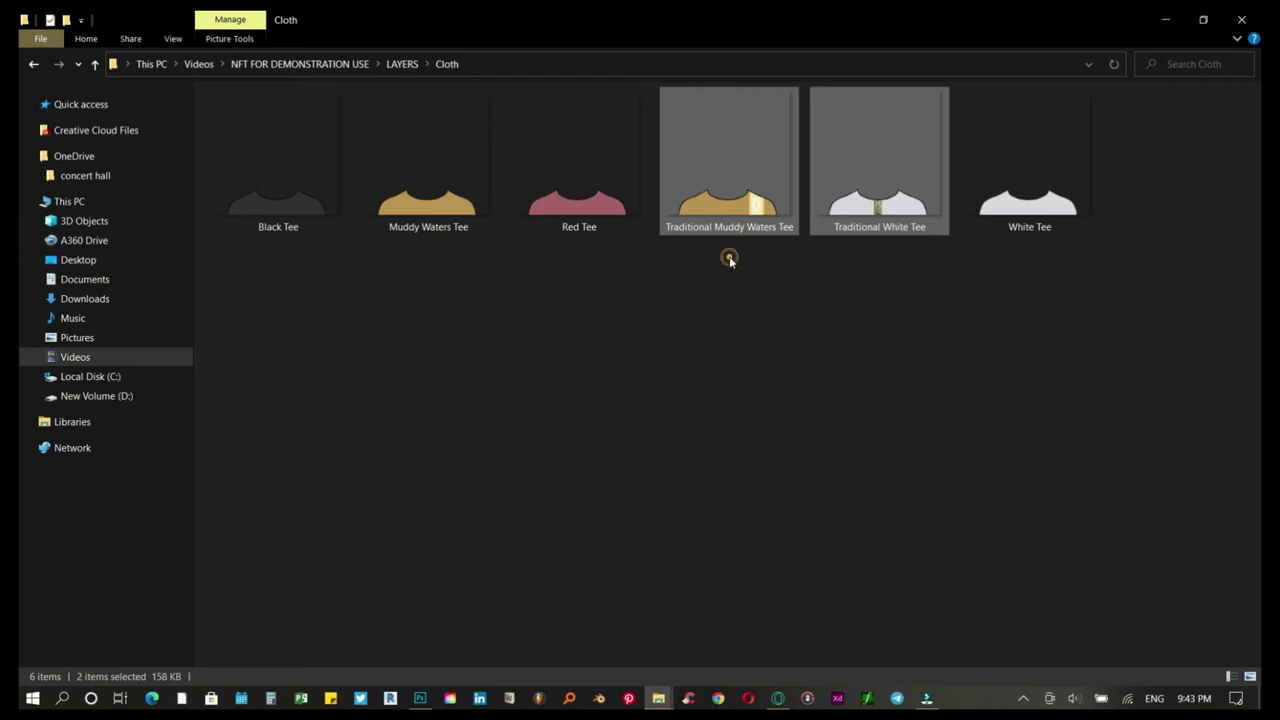
left_click(730, 258)
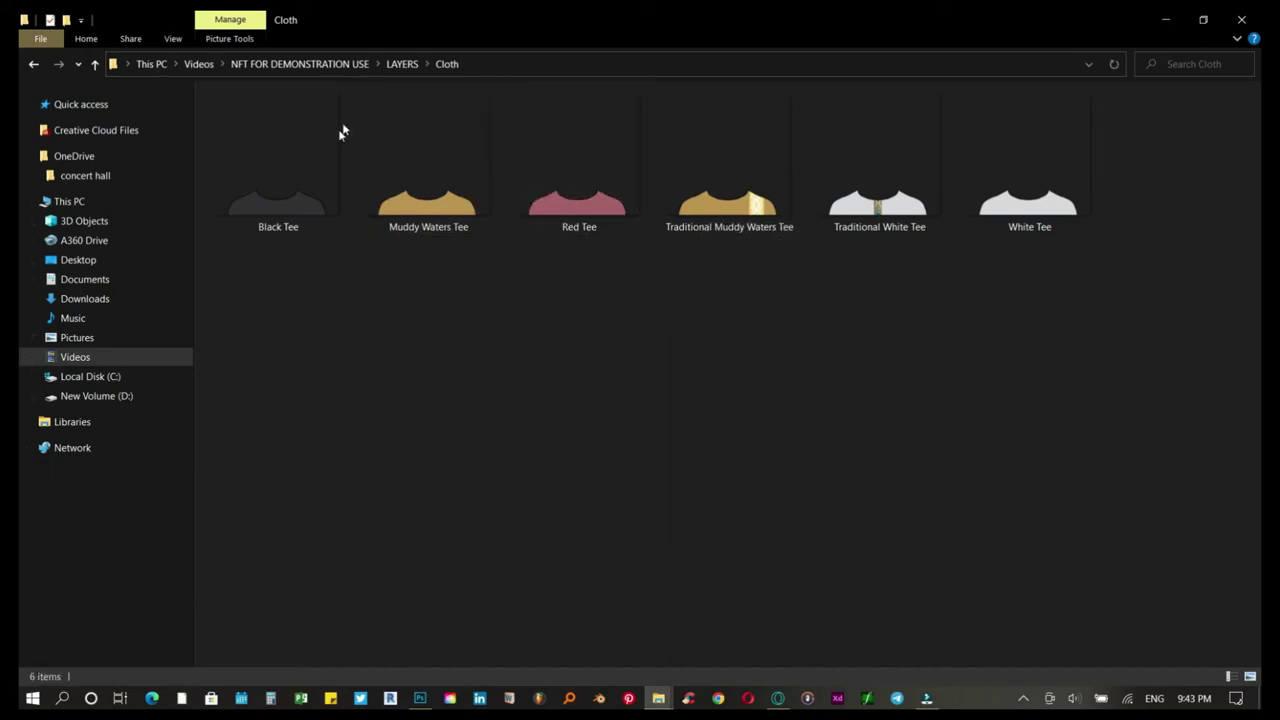
- Compare the two traditional tees with the plain Black, Muddy Waters, Red and White tees in the Cloth folder
left_click(291, 195)
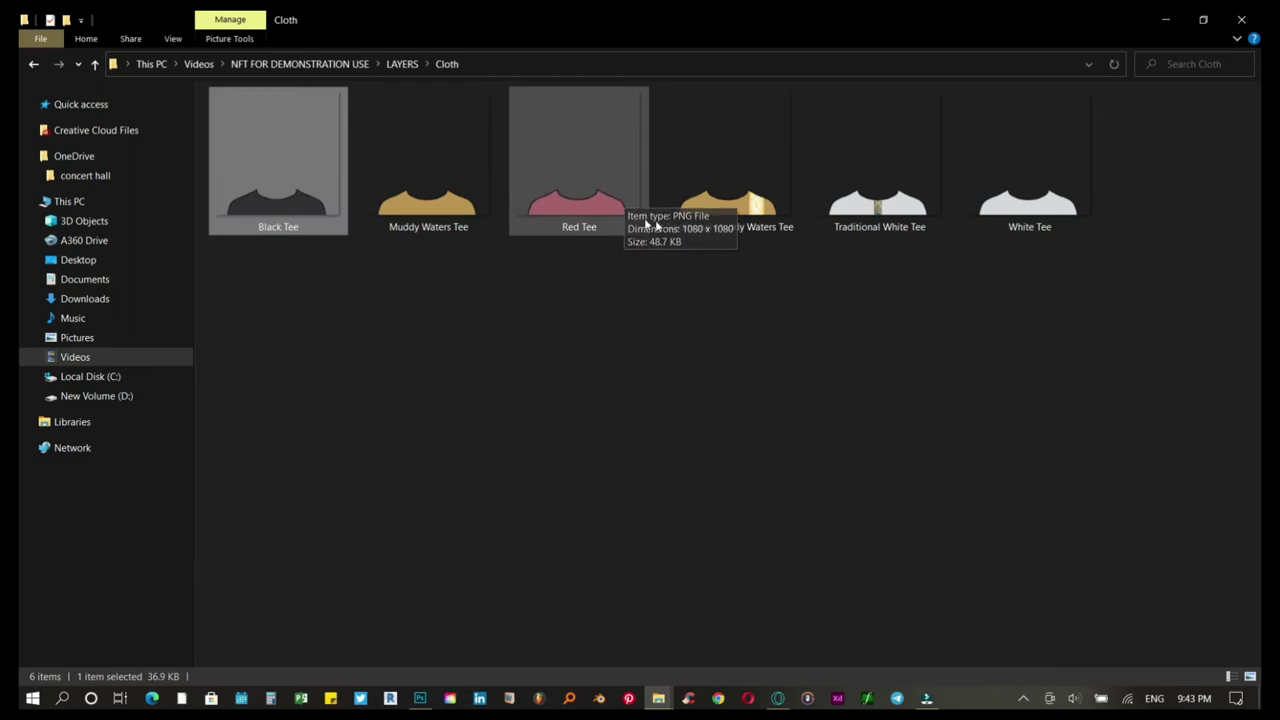
left_click(700, 198)
left_click(853, 210)
left_click_drag(843, 277, 729, 255)
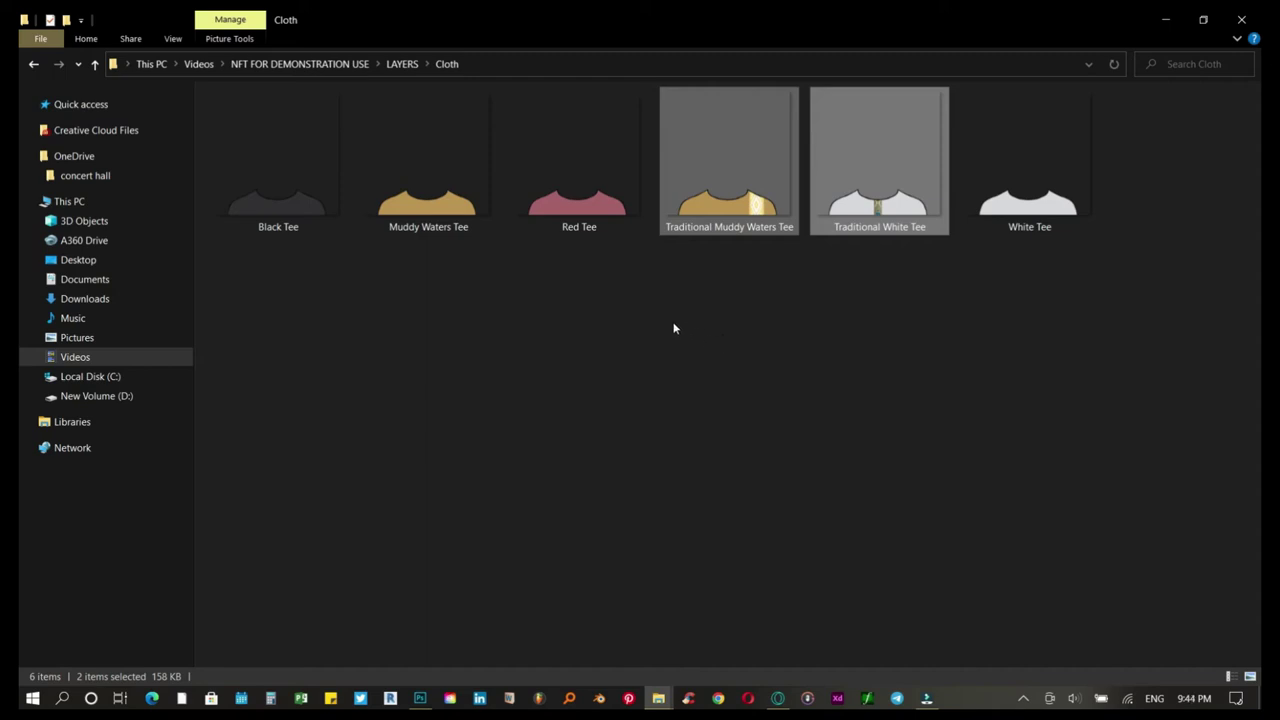
left_click(565, 275)
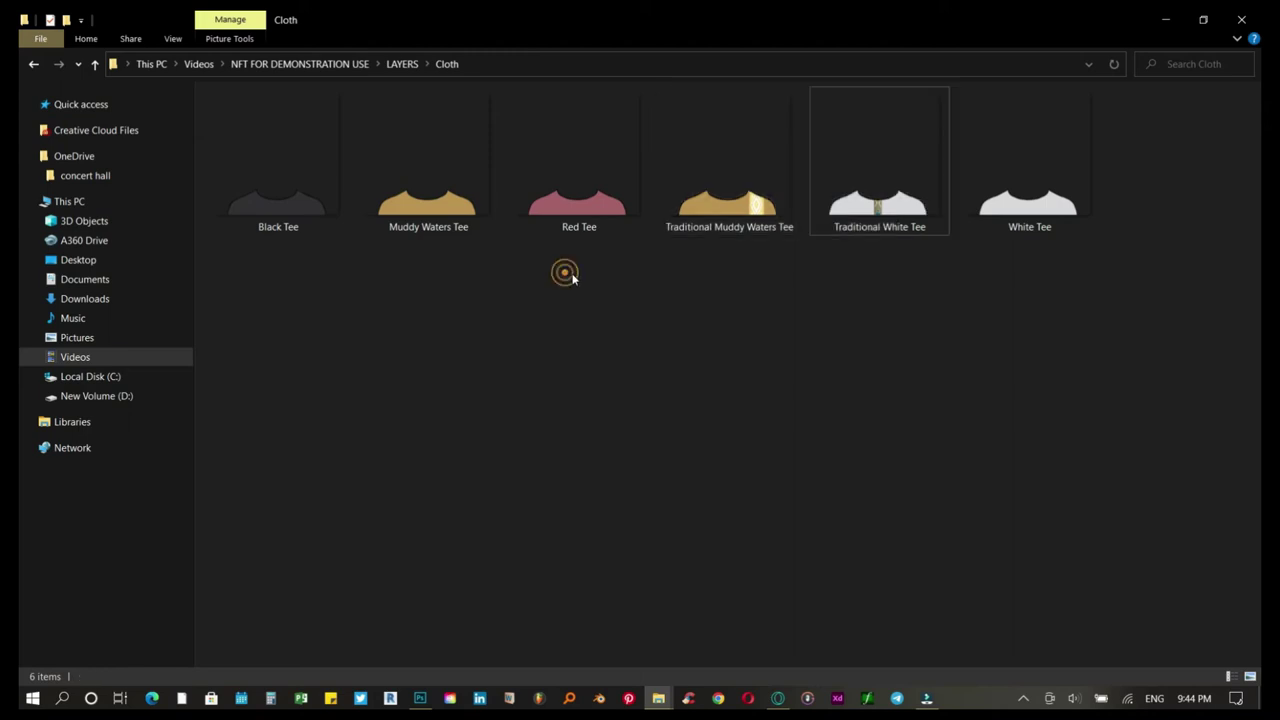
left_click_drag(591, 285, 260, 160)
left_click(1030, 170, "ctrl")
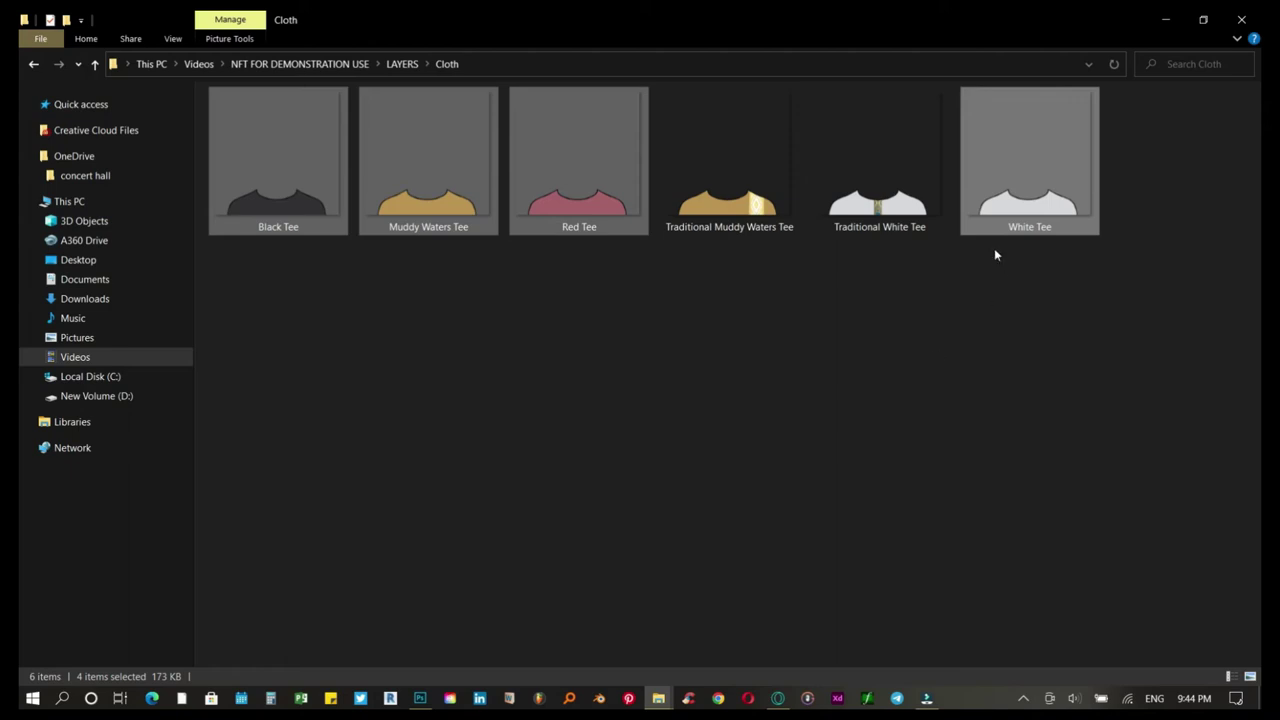
left_click(945, 438)
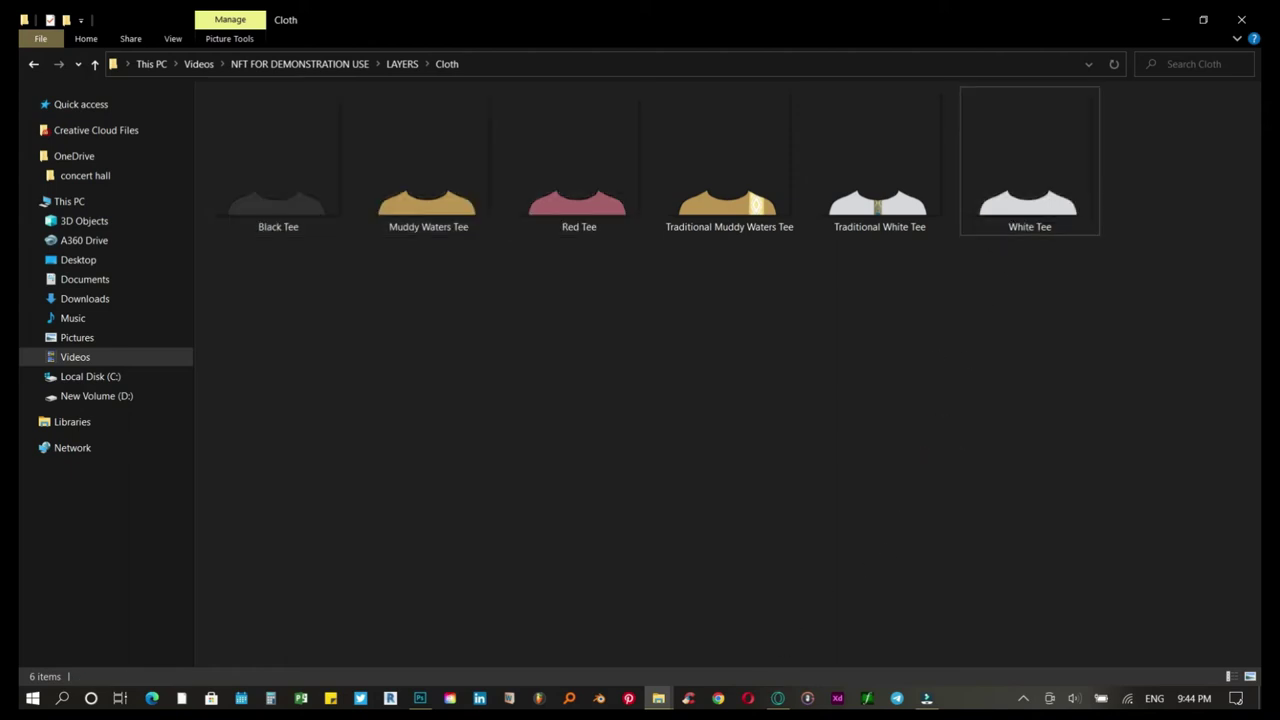
- Back in Genfty, set the rarity of the White, Red, Muddy Waters and Black tees in the Cloth group to 20% each
left_click(776, 700)
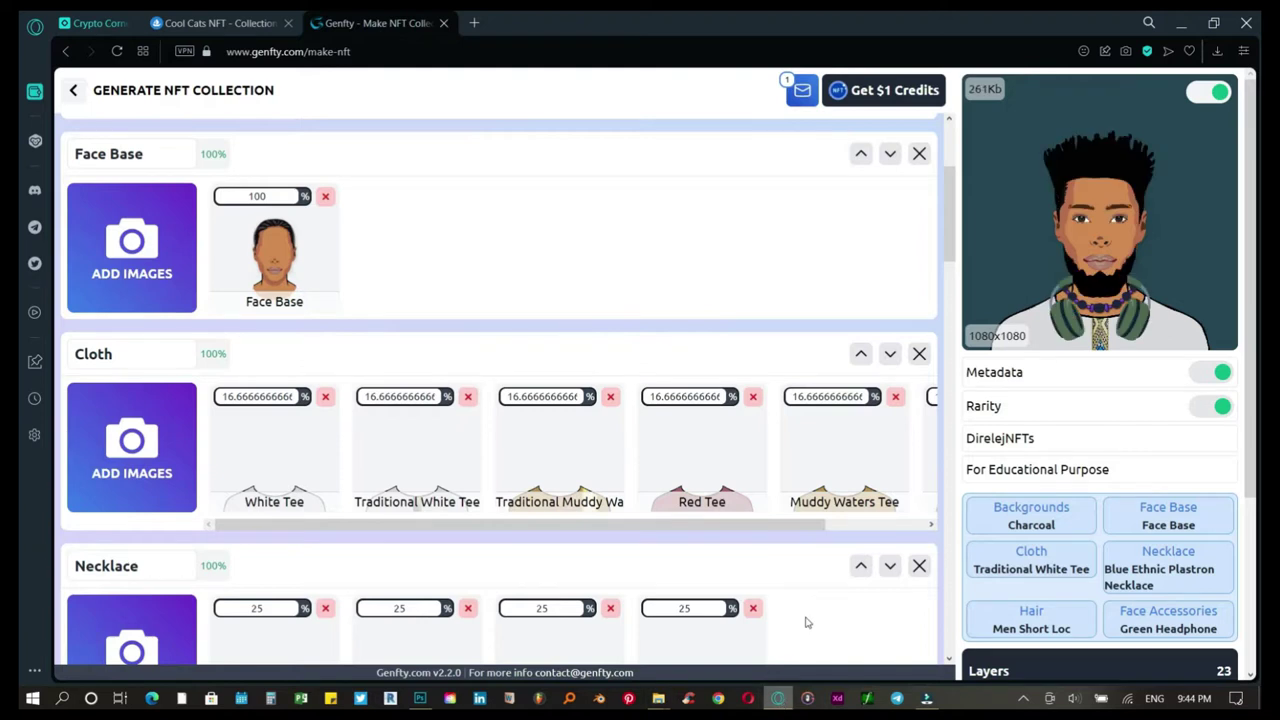
double_click(278, 396)
type("20")
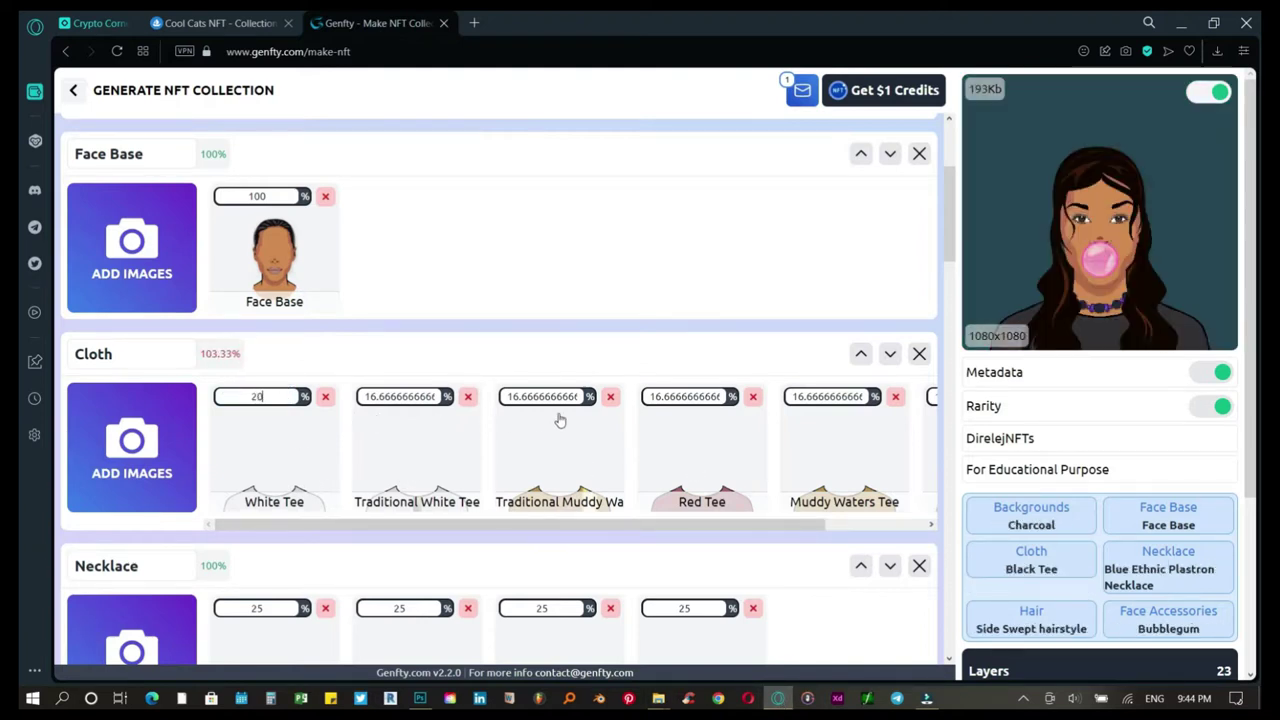
double_click(681, 392)
type("20")
double_click(835, 396)
type("20")
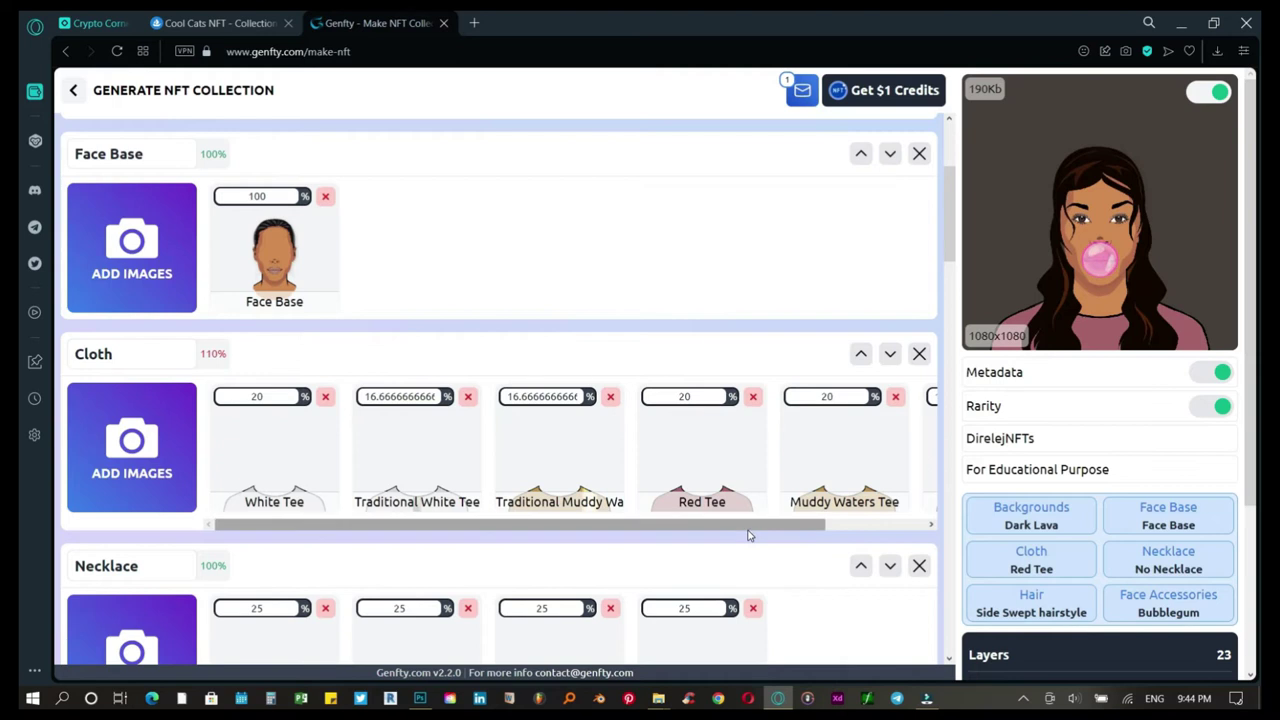
left_click_drag(760, 530, 860, 530)
double_click(855, 396)
type("20")
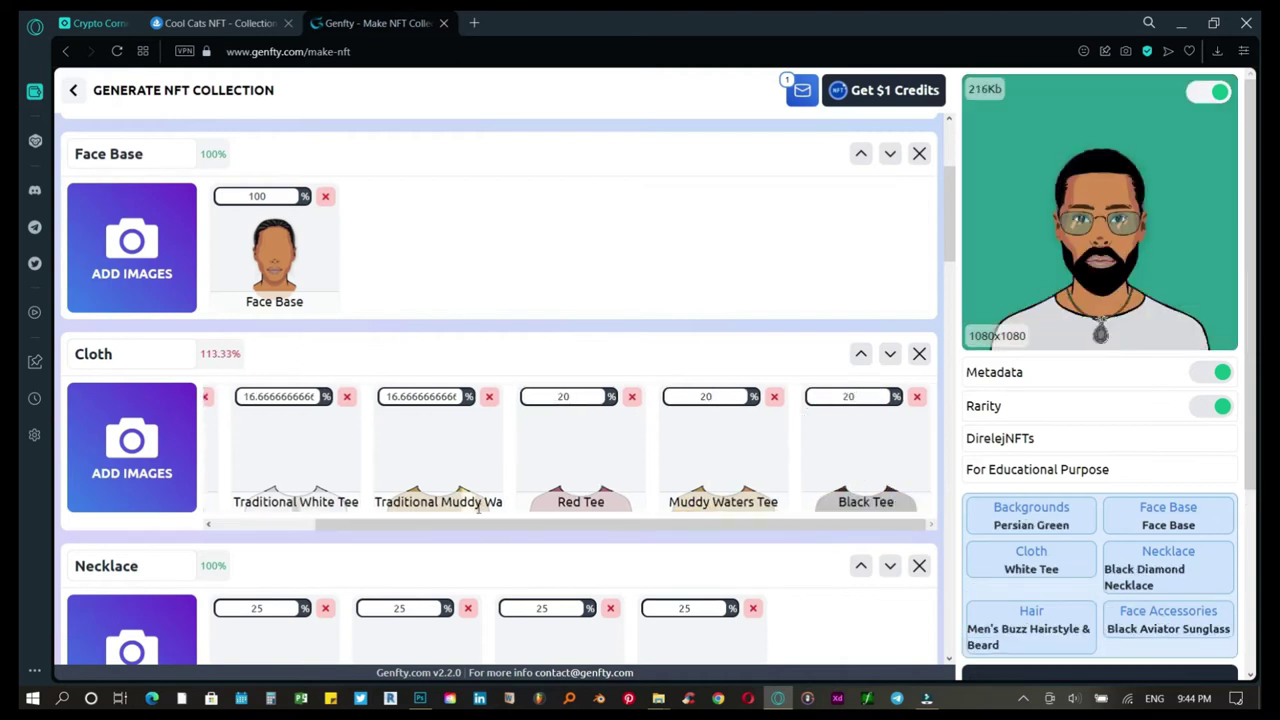
- Set the rarity of the Traditional Muddy Waters and Traditional White tees in the Cloth group to 10% each
left_click_drag(475, 533, 337, 531)
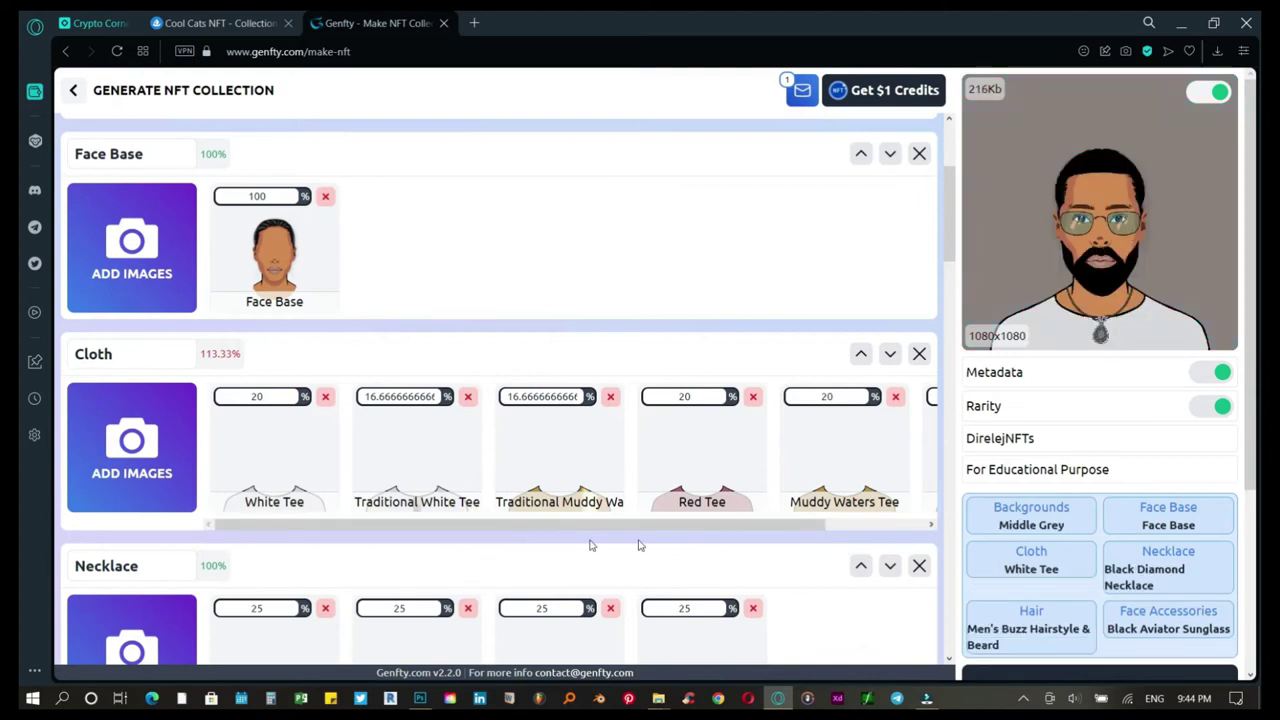
double_click(540, 396)
type("10")
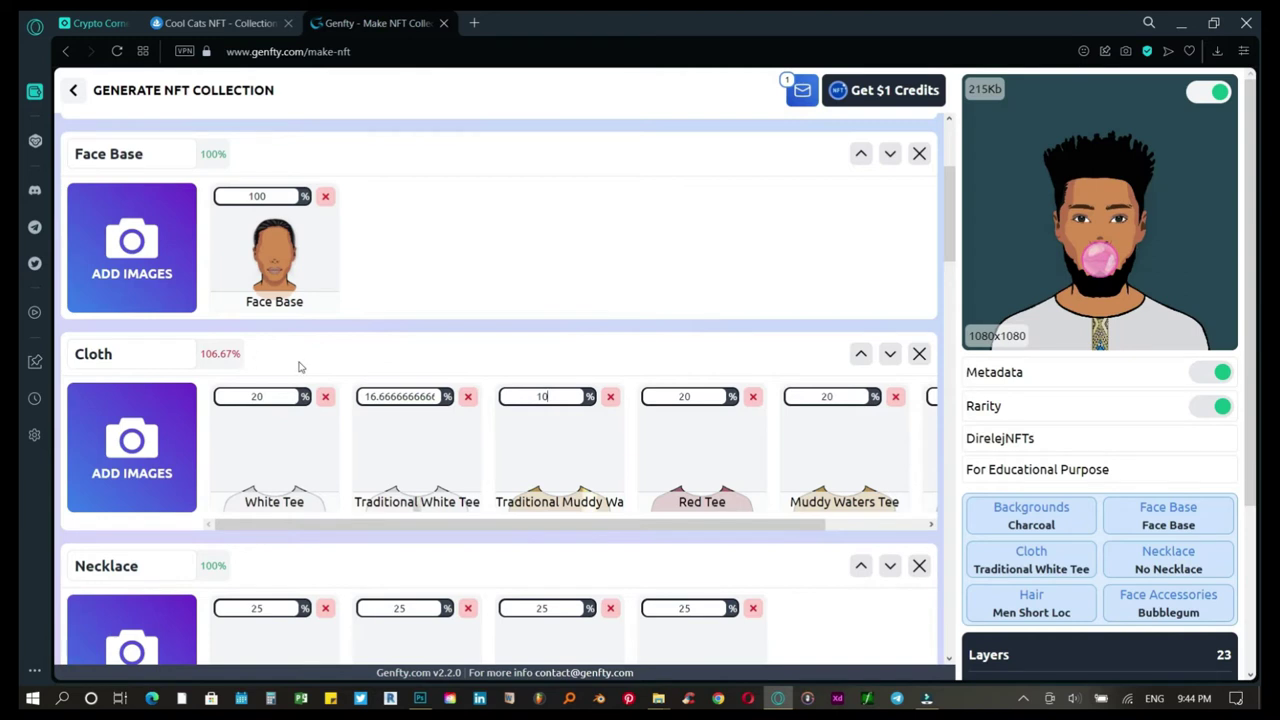
left_click(400, 396)
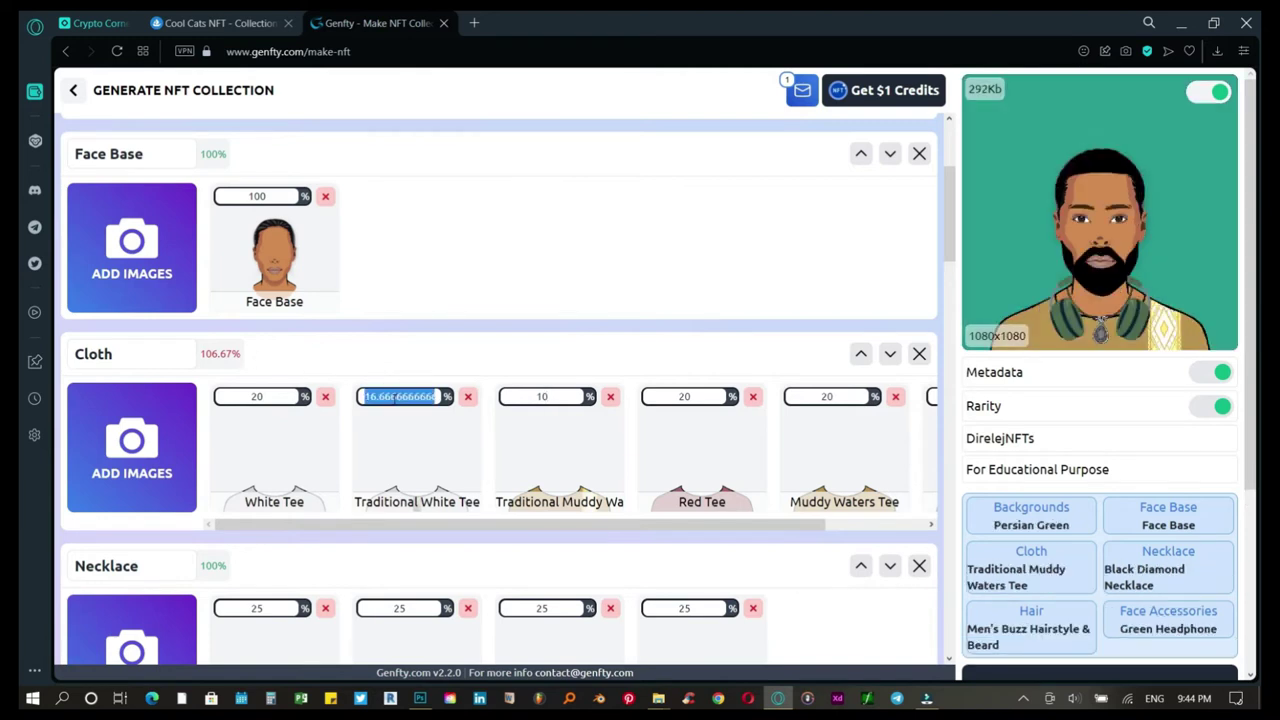
left_click(250, 358)
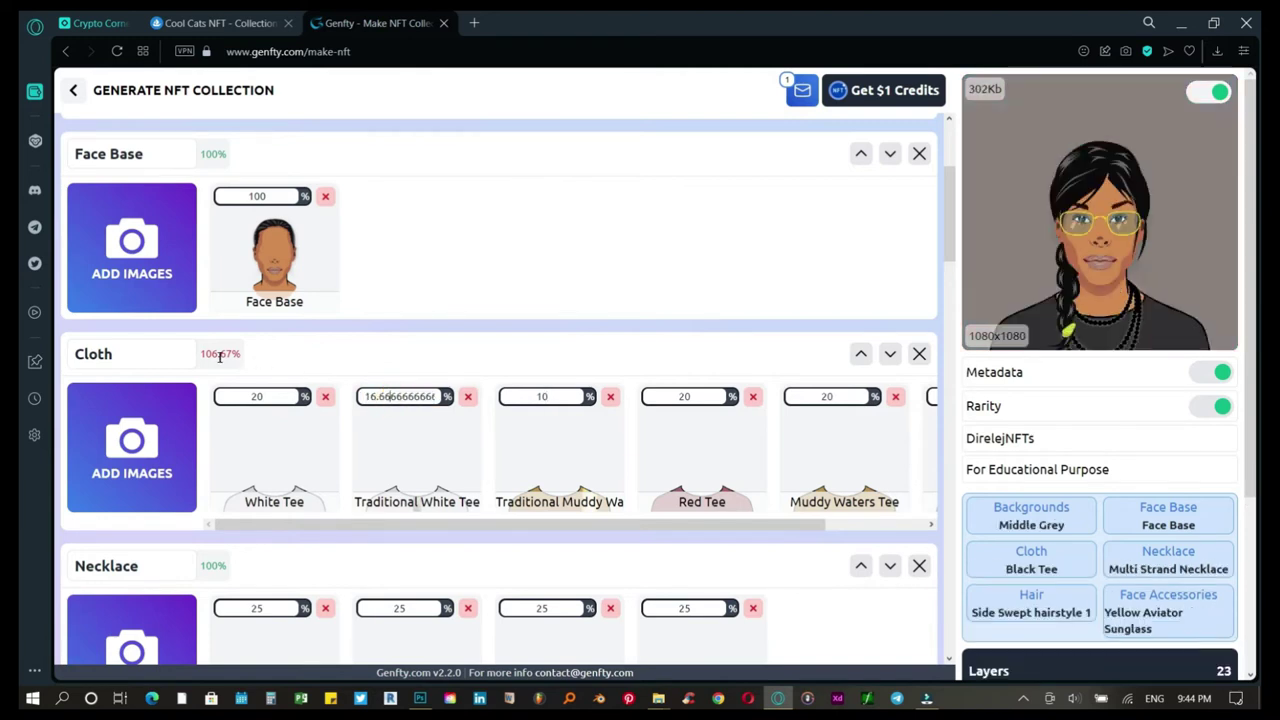
left_click(390, 396)
type("10")
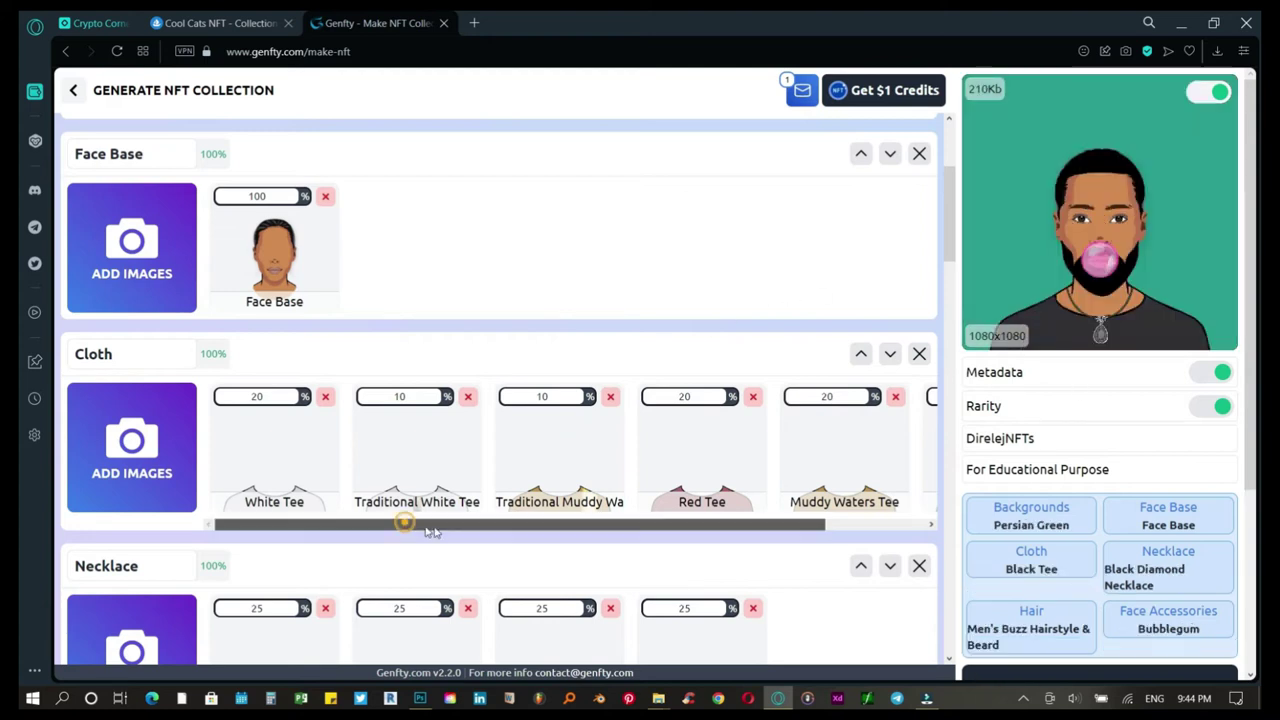
left_click_drag(403, 524, 669, 537)
left_click_drag(541, 536, 363, 528)
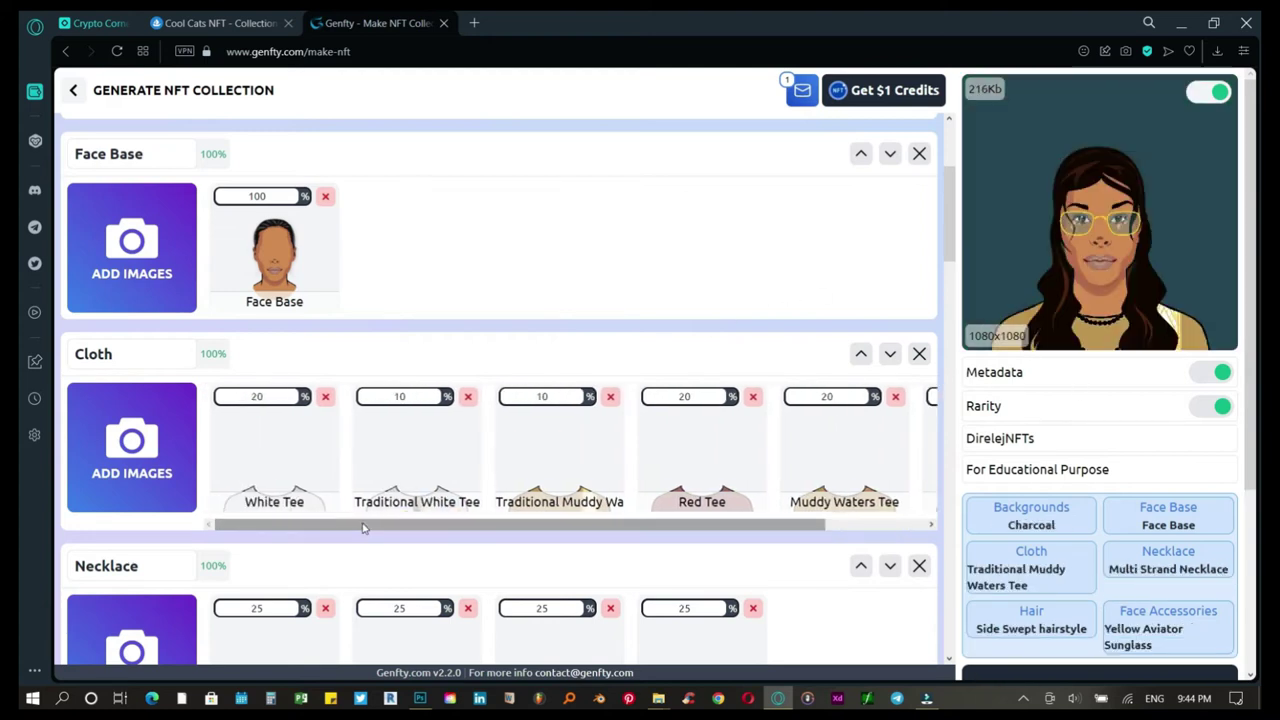
- Generate the NFT collection and download it as a zip
scroll(1076, 500, "down", 3)
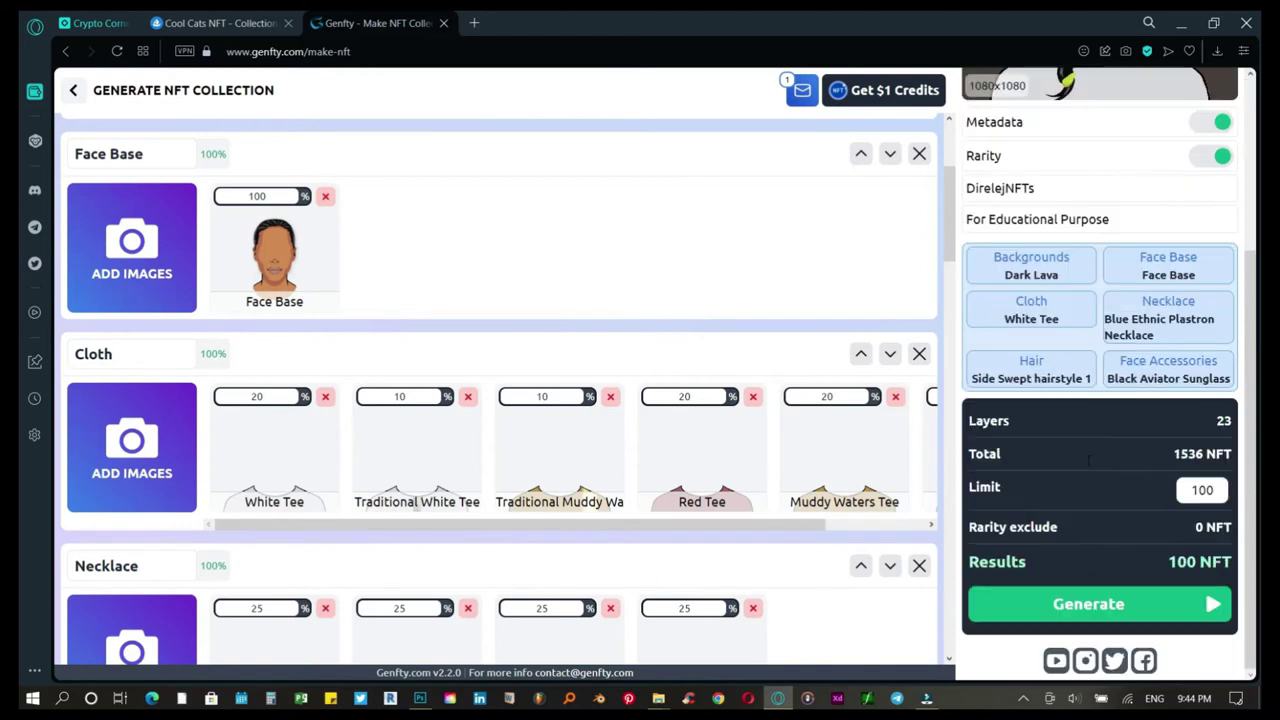
left_click(1052, 607)
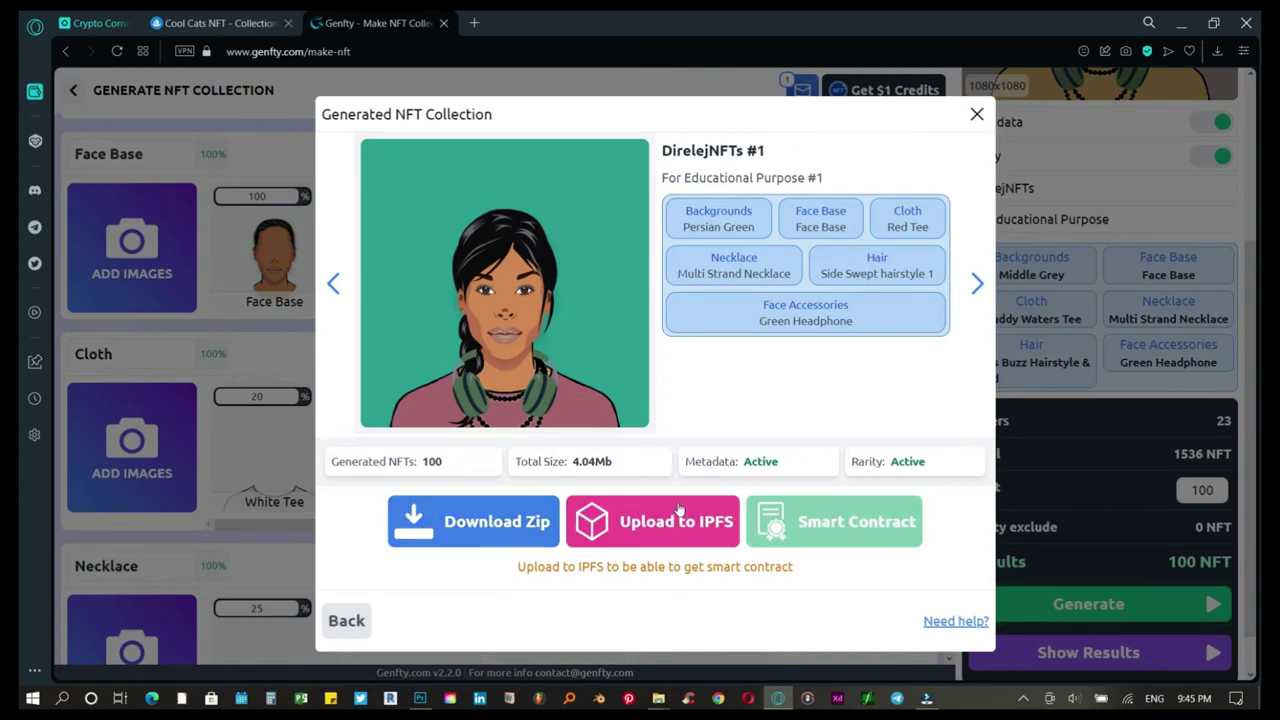
left_click(495, 517)
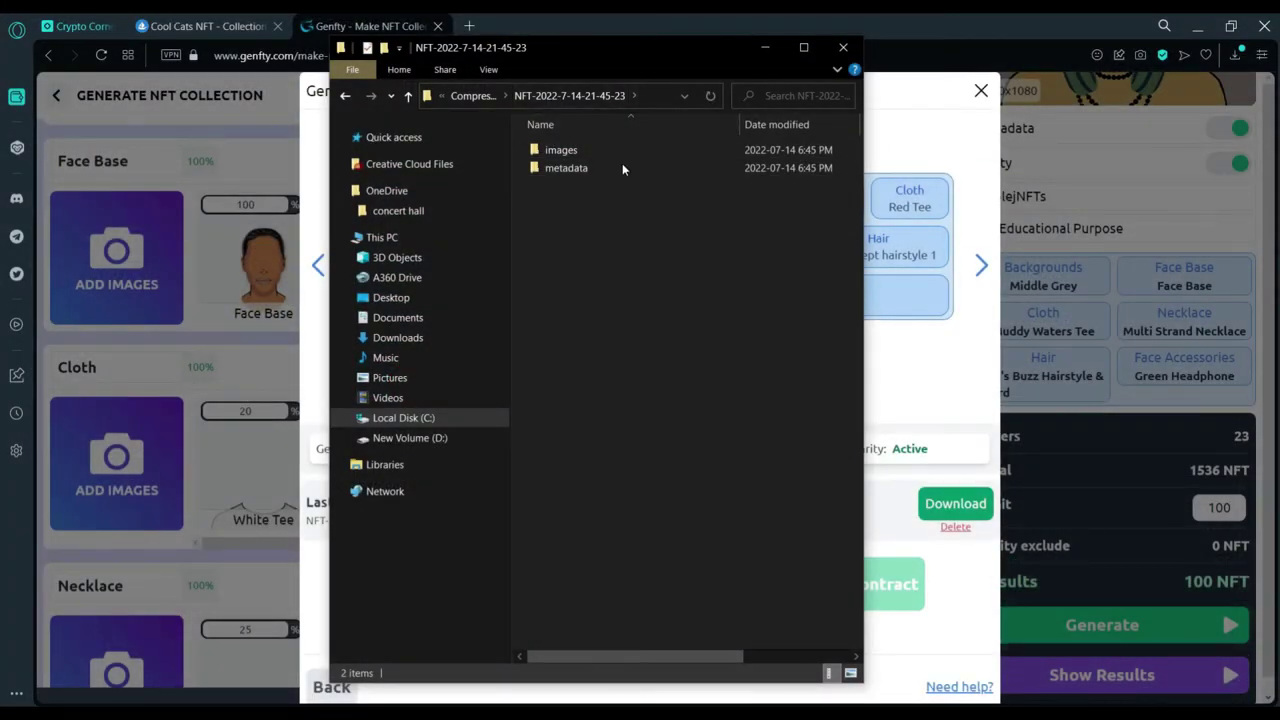
- In File Explorer, open the extracted collection's images folder in a maximized window and examine the generated portraits
double_click(561, 150)
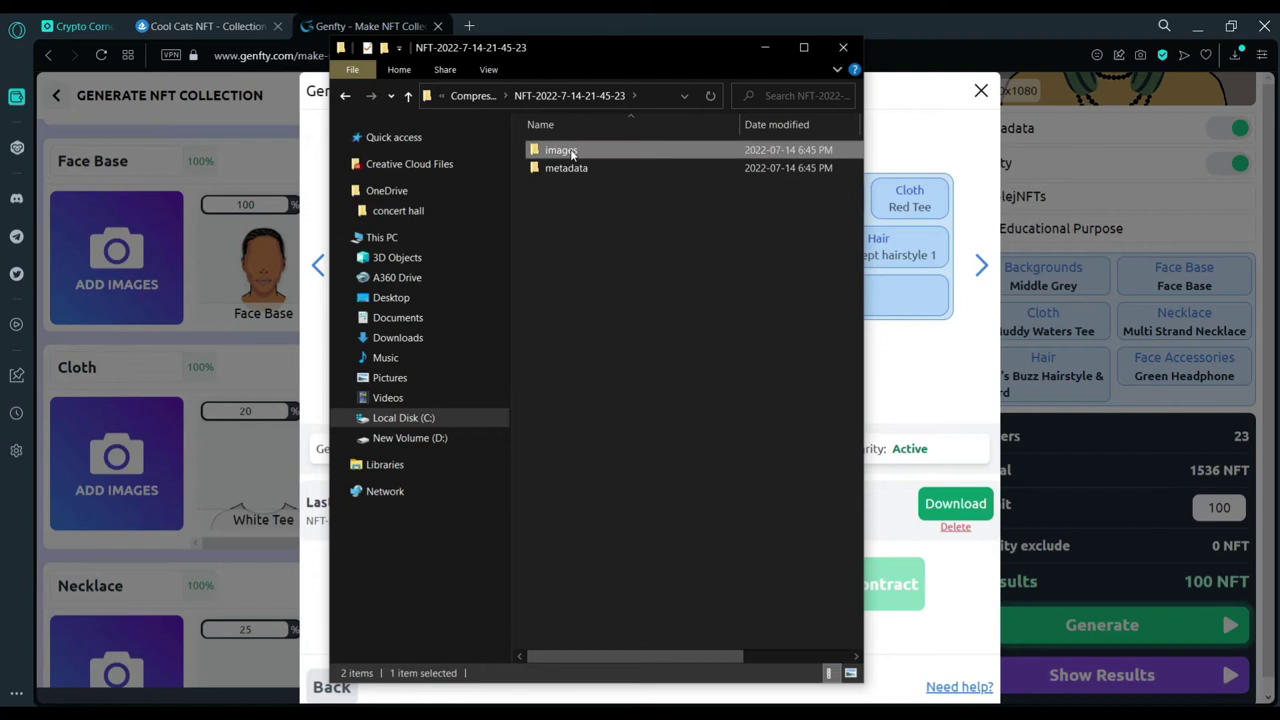
left_click(803, 47)
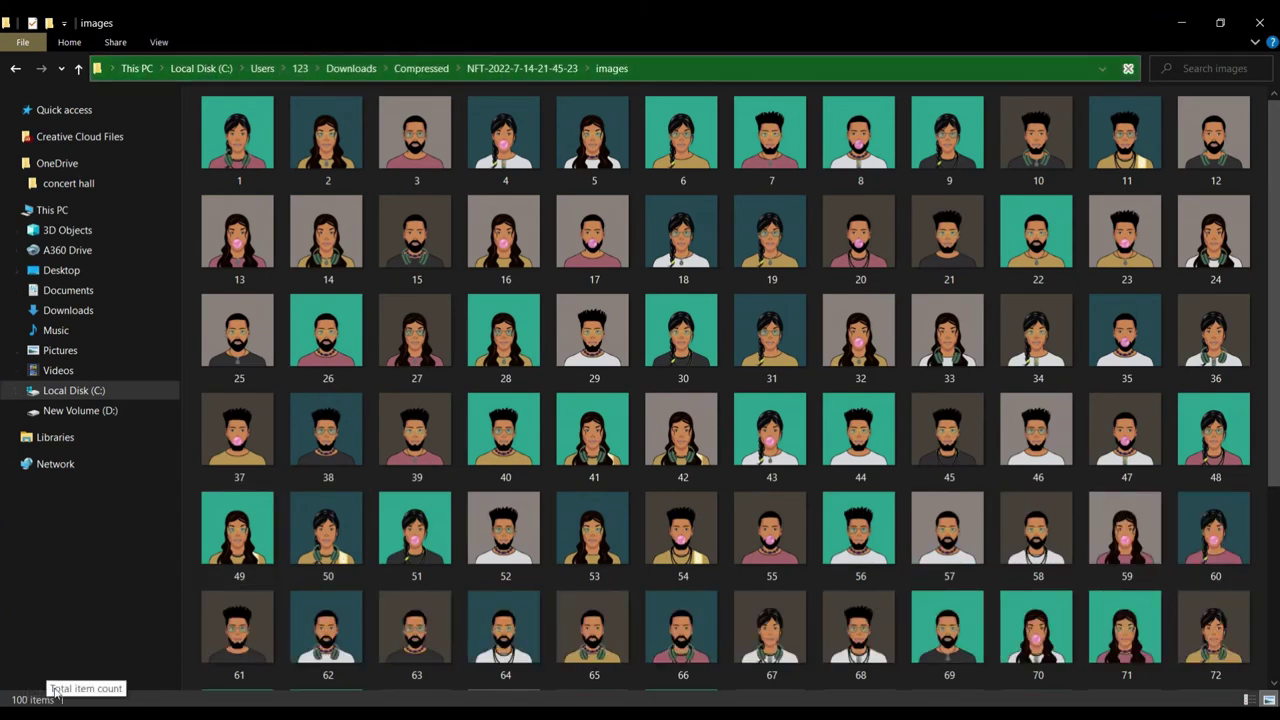
- Open the collection's metadata folder and open JSON file 1 in Notepad
left_click(530, 66)
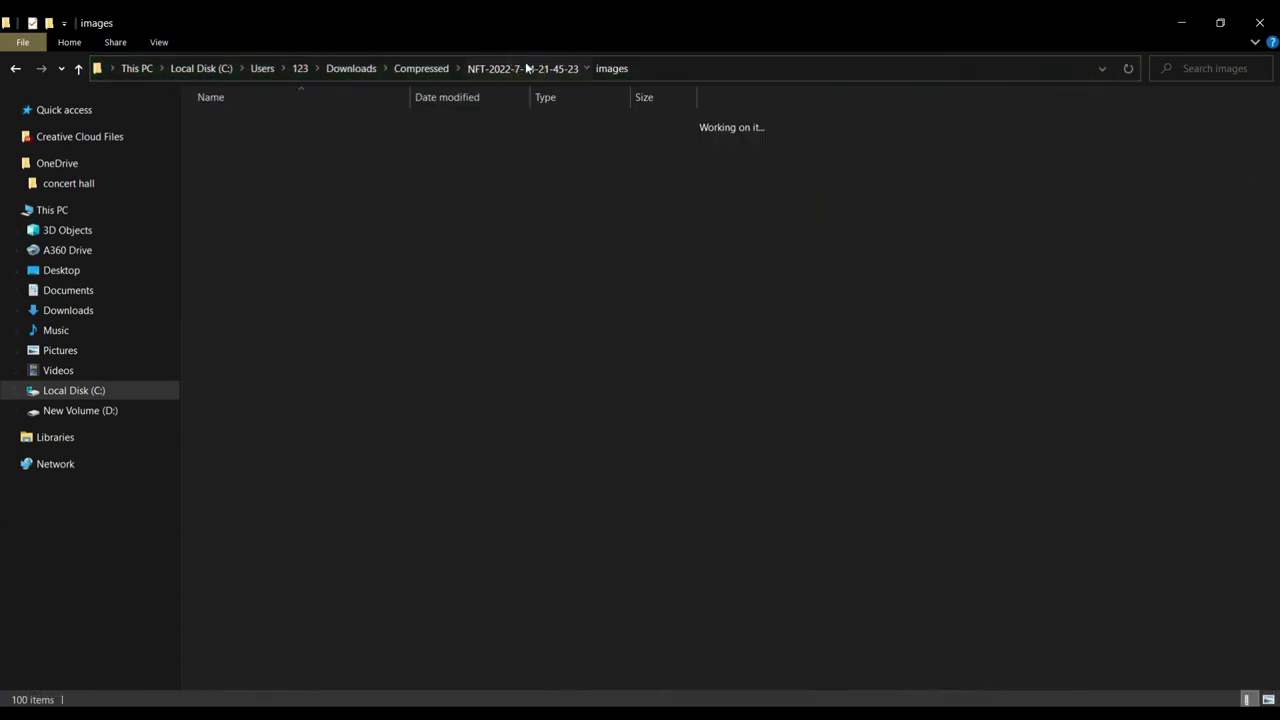
double_click(279, 142)
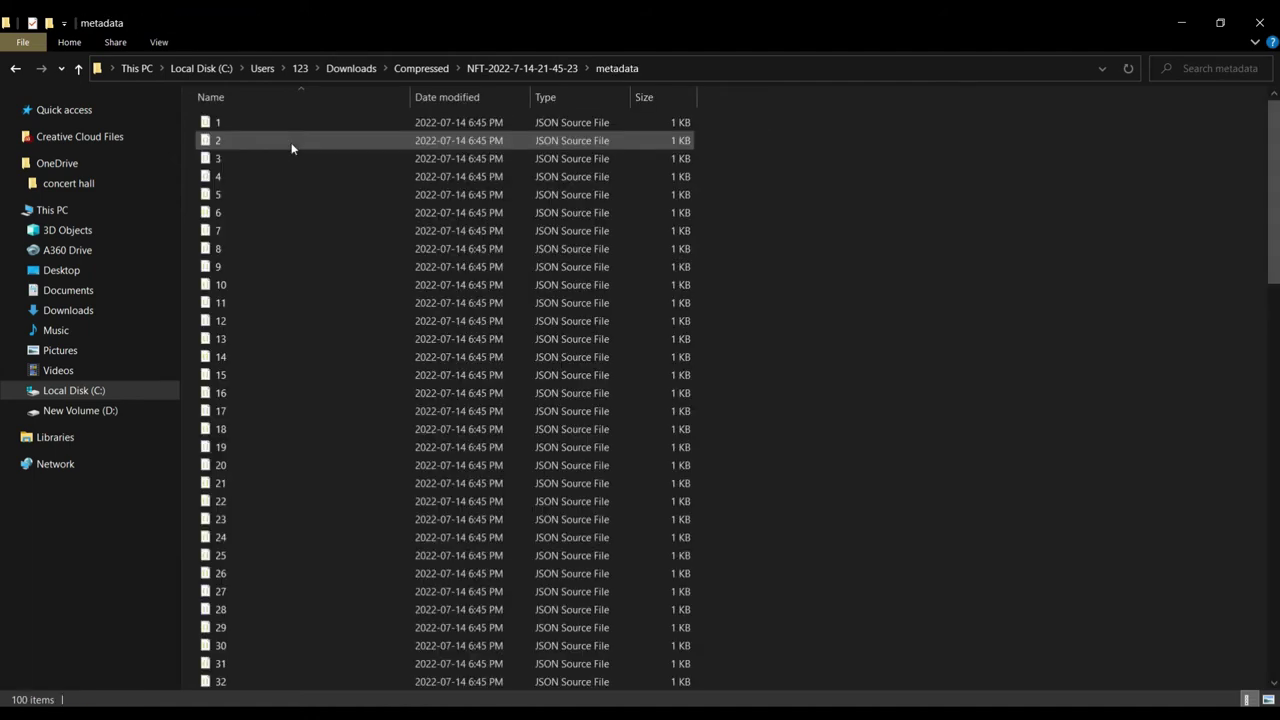
right_click(374, 125)
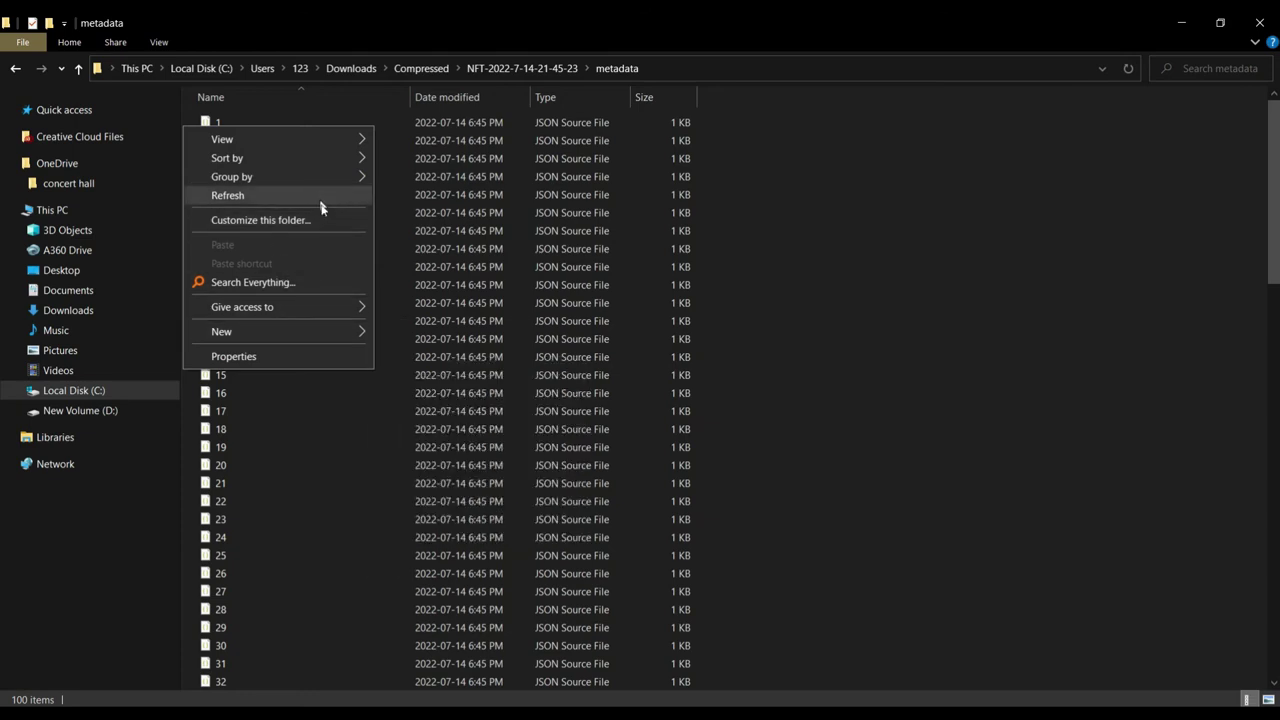
left_click(485, 121)
right_click(485, 122)
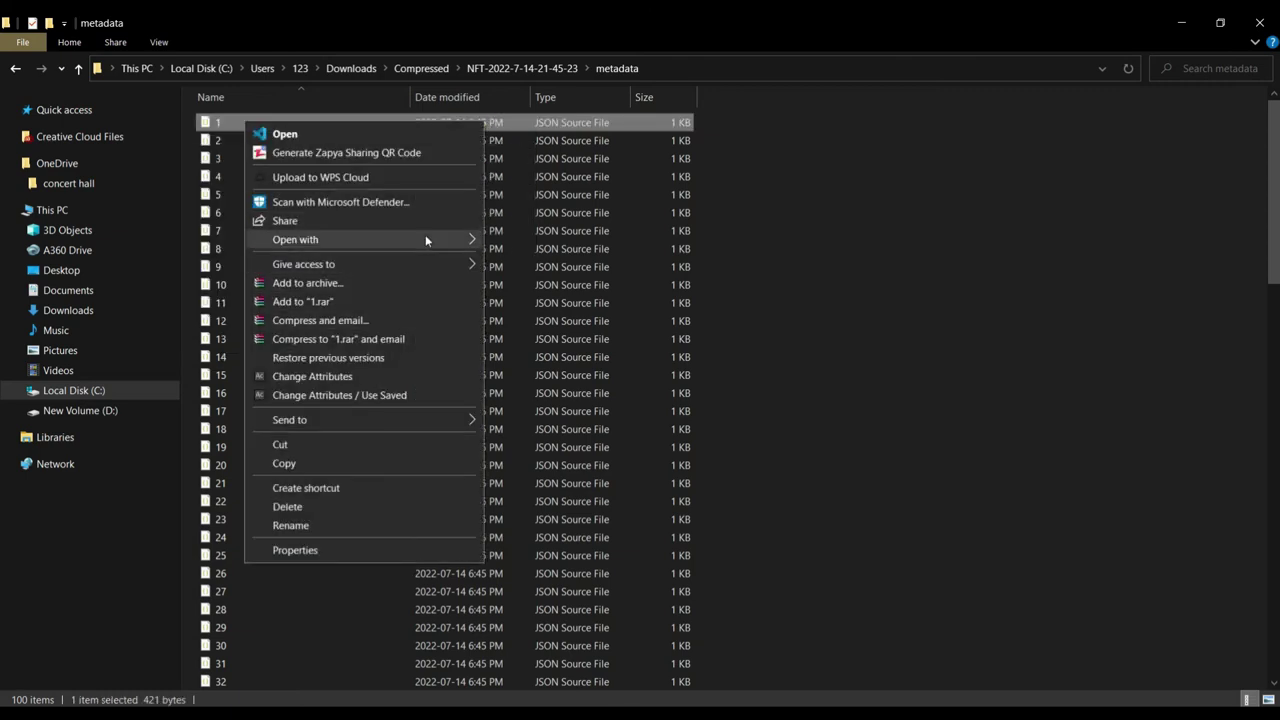
mouse_move(445, 239)
left_click(522, 241)
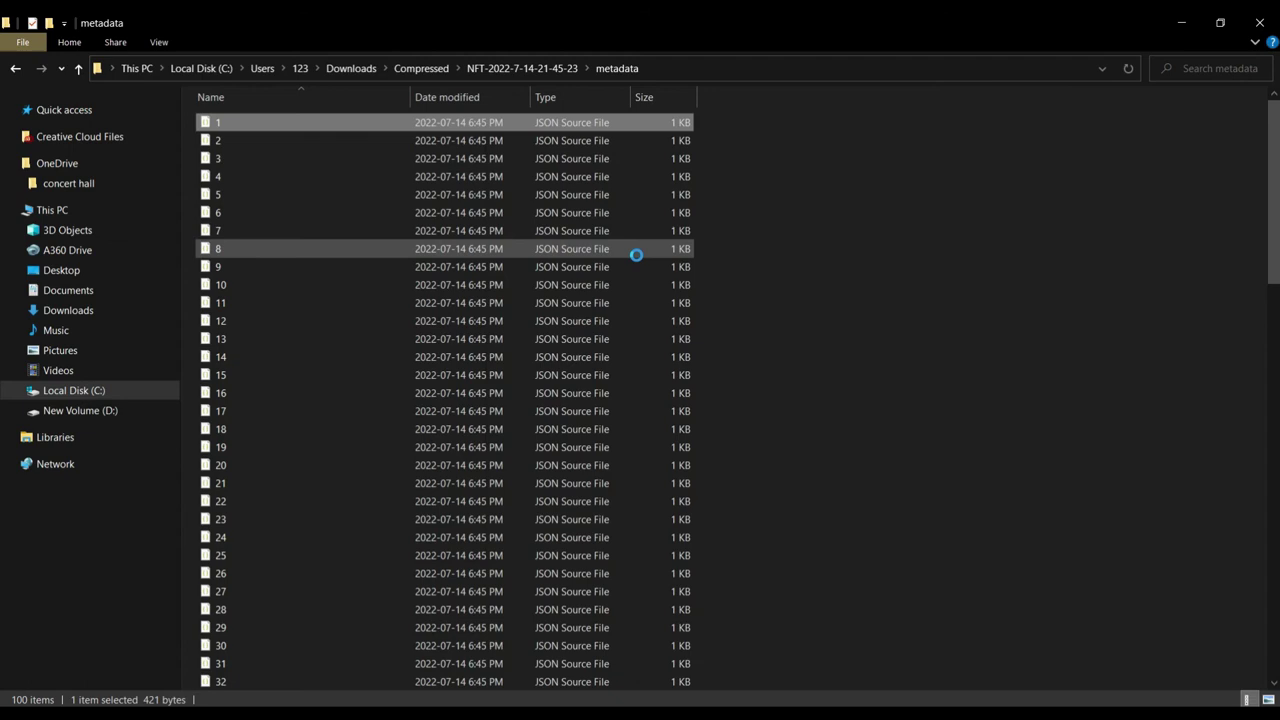
- Widen the Notepad window, examine the name, description and attributes in the metadata, and close the file
left_click_drag(741, 255, 1138, 250)
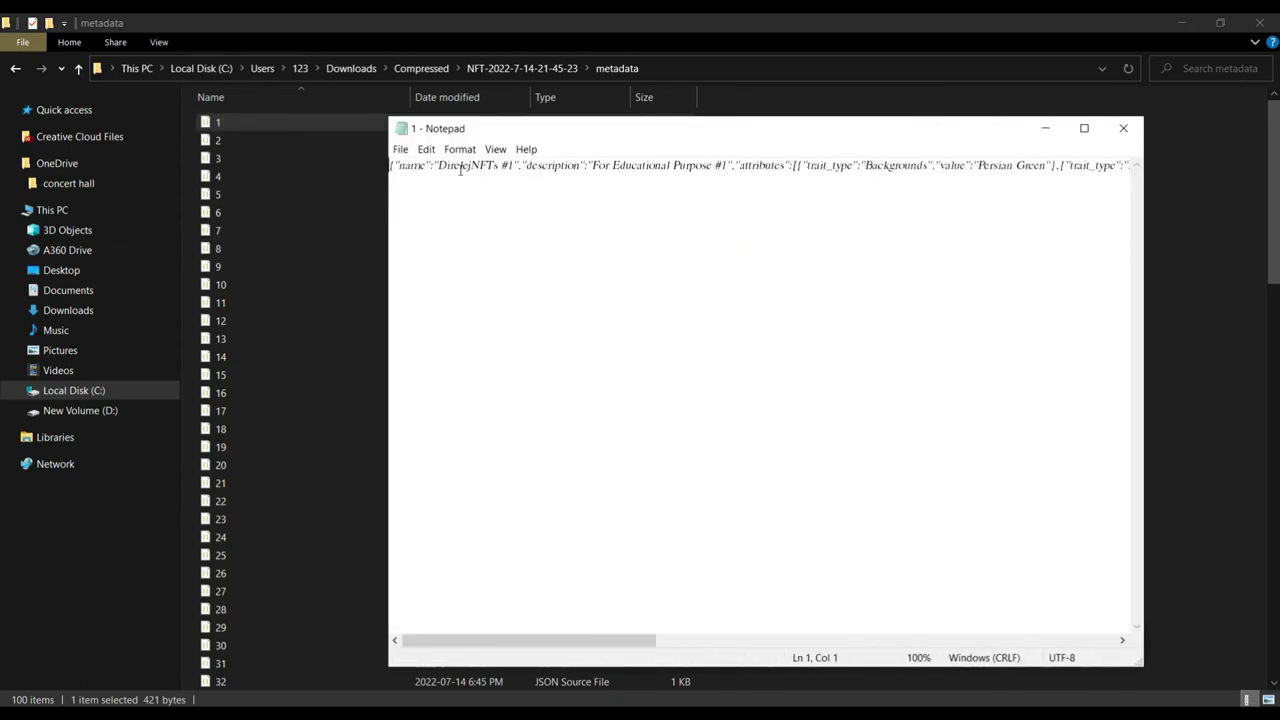
left_click_drag(500, 168, 436, 168)
left_click(691, 166)
left_click(1122, 128)
- Return to the generated images and look through the portrait thumbnails down to the last one
left_click(1012, 220)
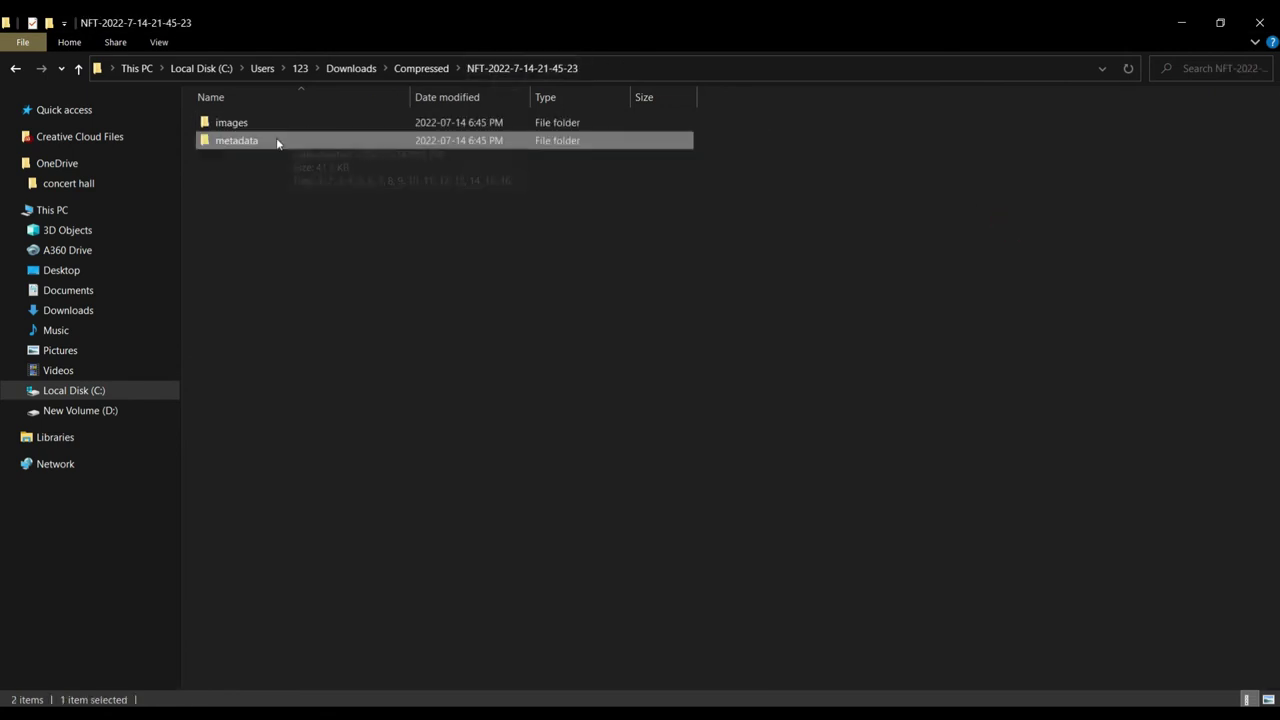
double_click(281, 126)
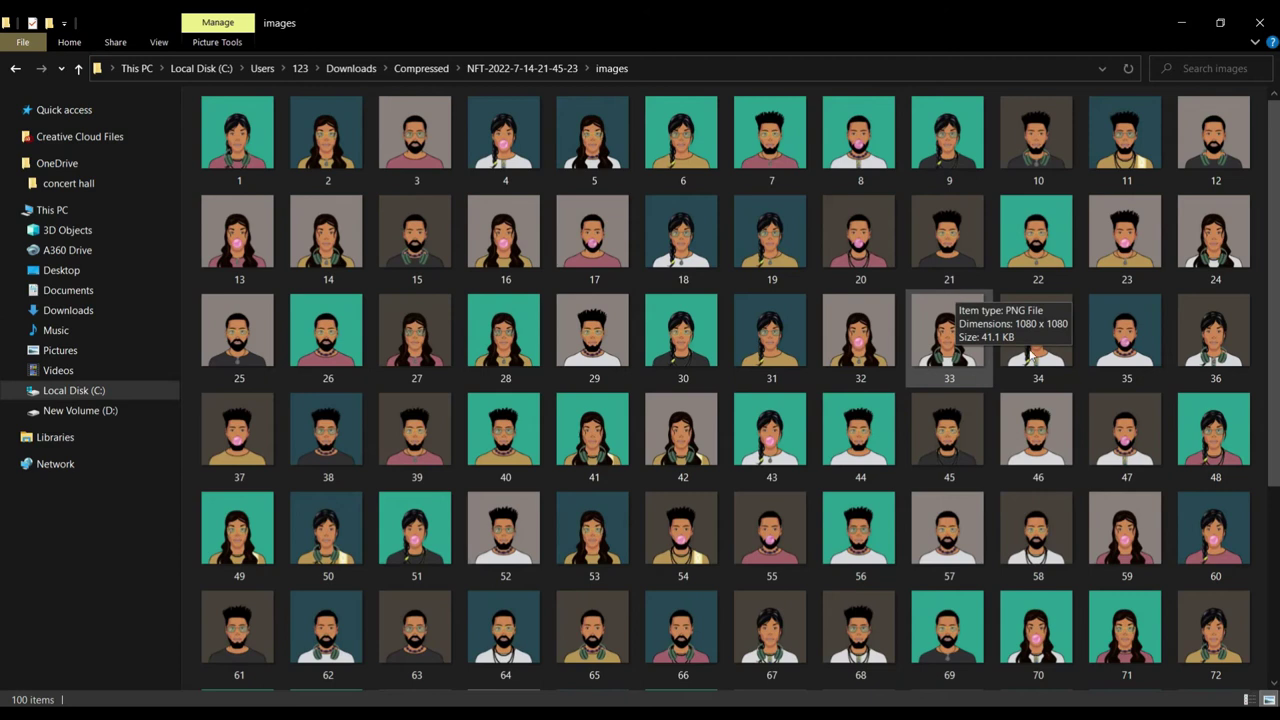
scroll(1030, 355, "down", 3)
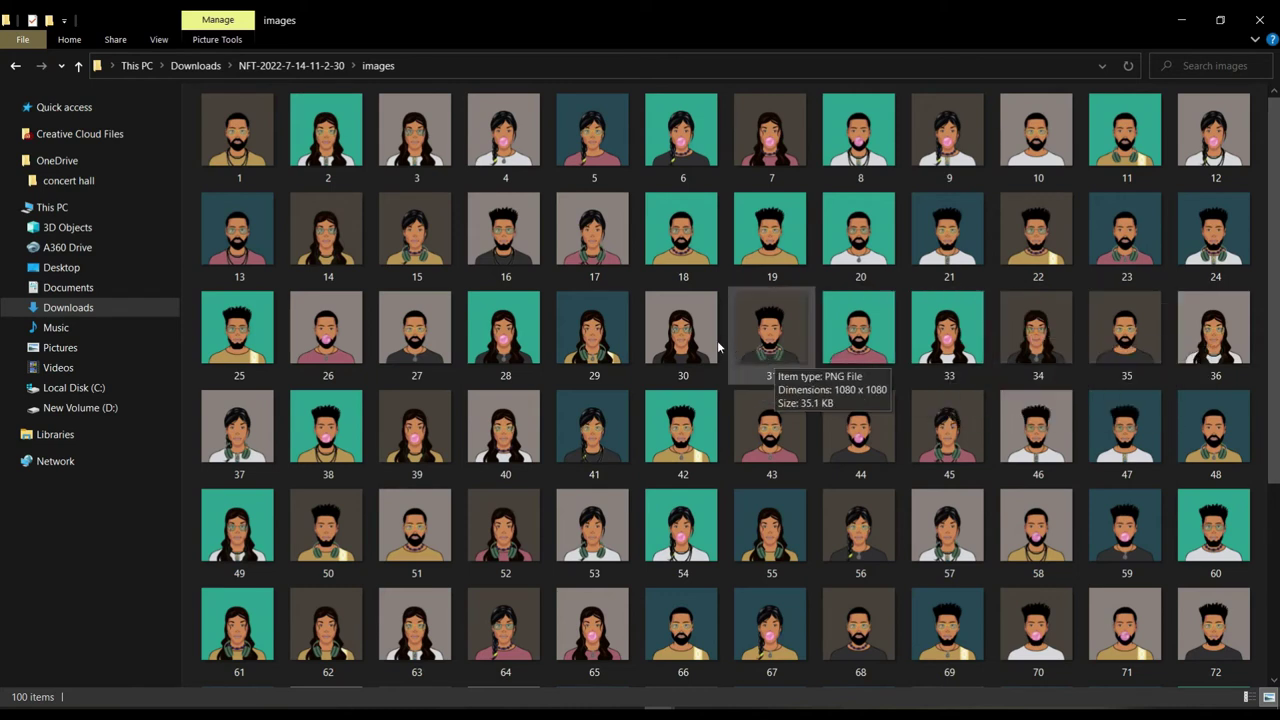
scroll(717, 340, "down", 3)
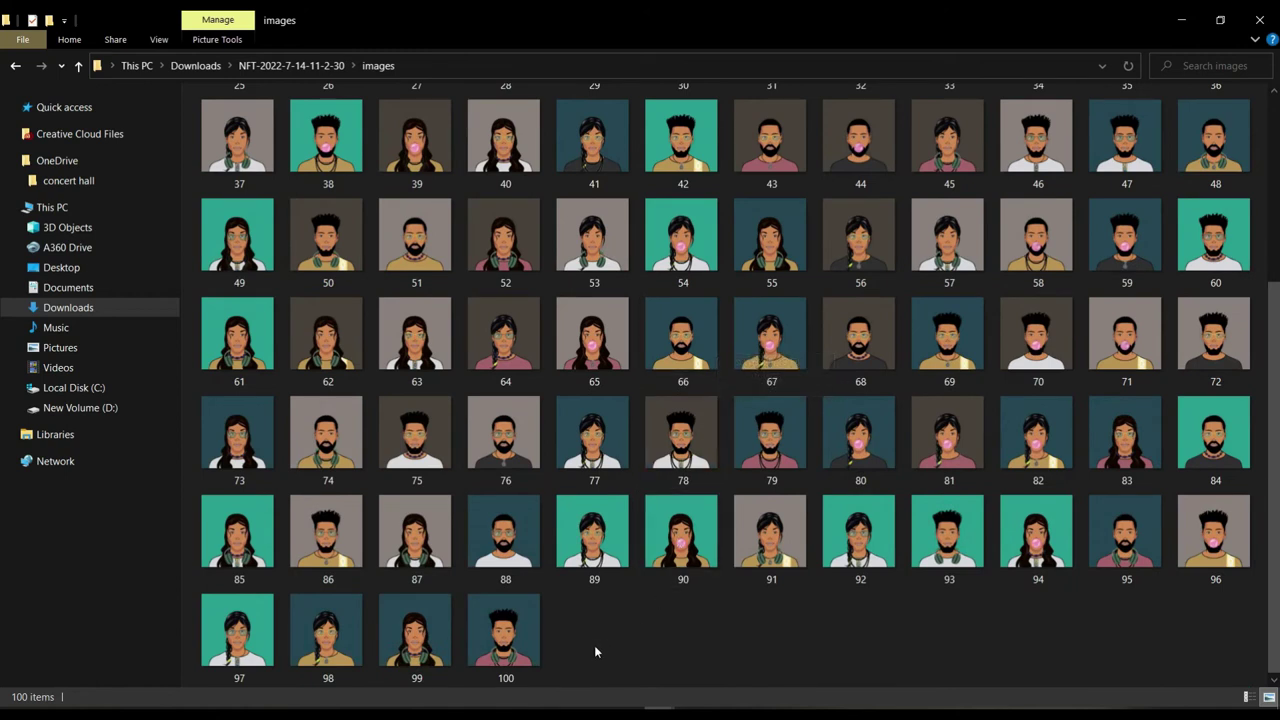